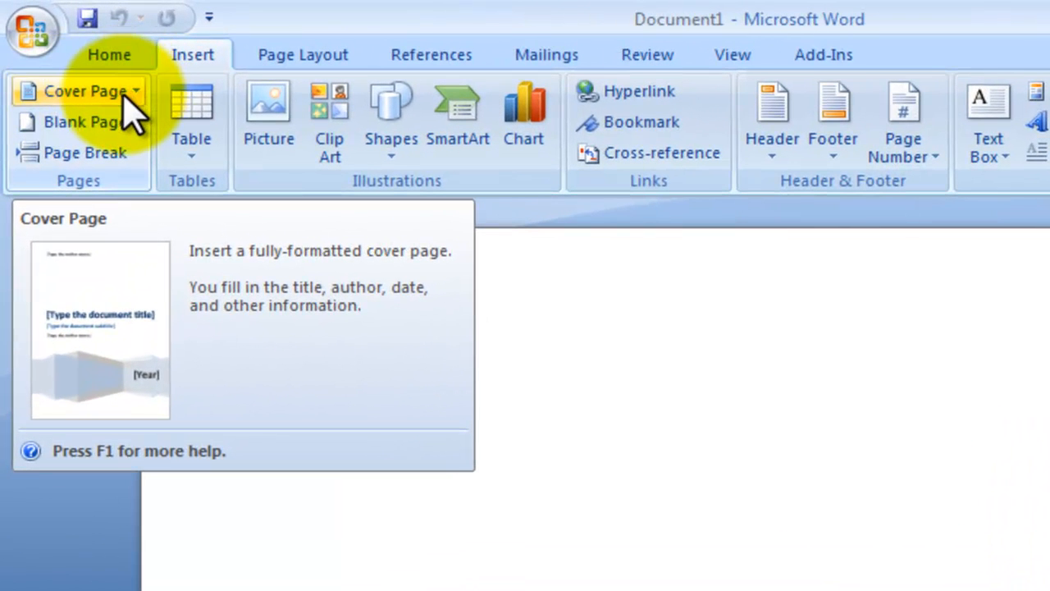
# Step: Browse the built-in cover pages and insert the Mod design into the document
pyautogui.click(125, 94)
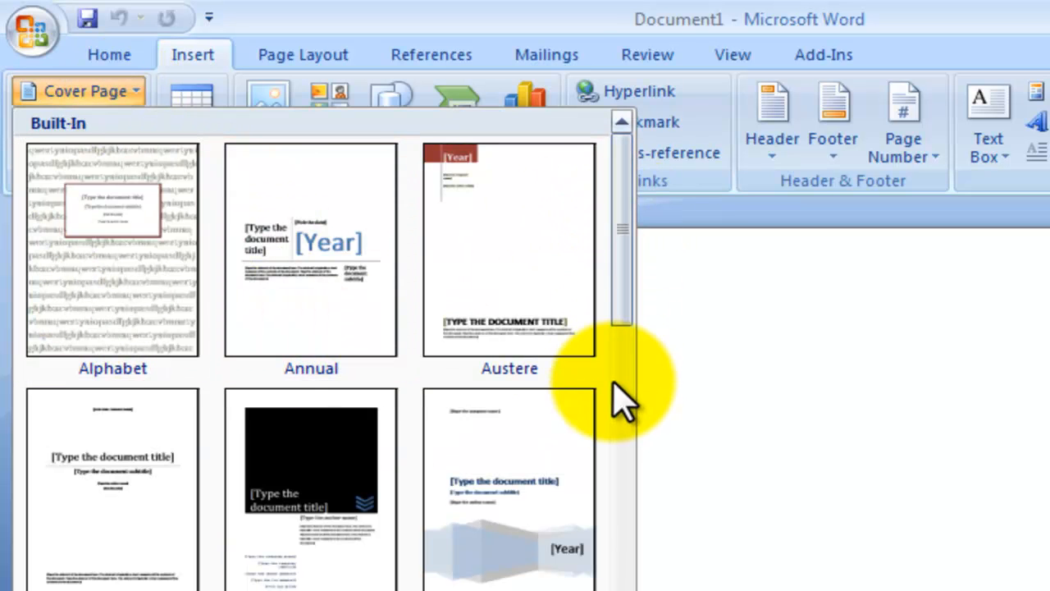
pyautogui.moveTo(627, 250); pyautogui.dragTo(635, 377)
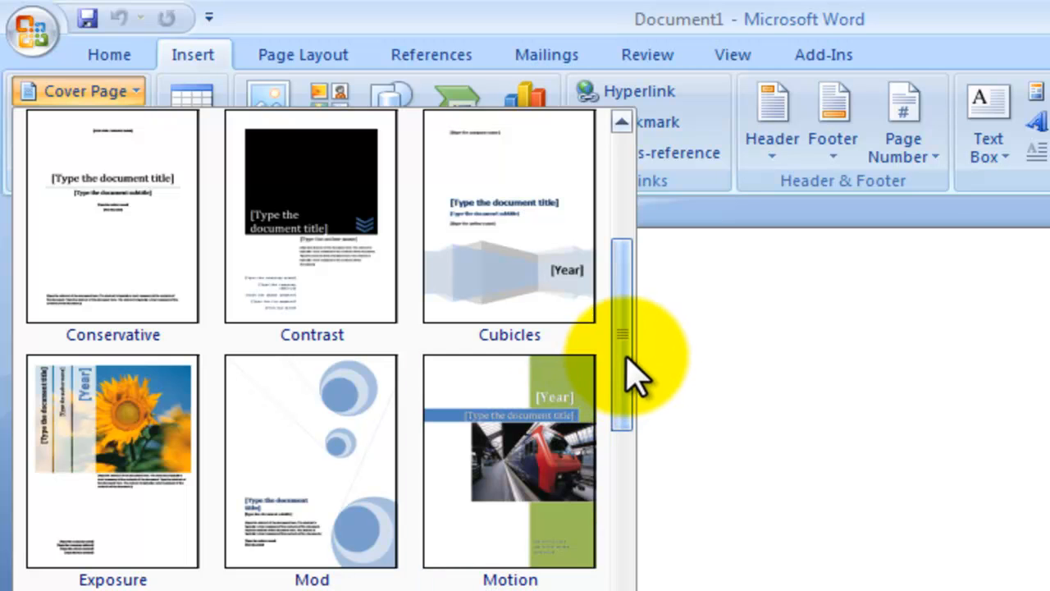
pyautogui.moveTo(626, 356); pyautogui.dragTo(610, 410)
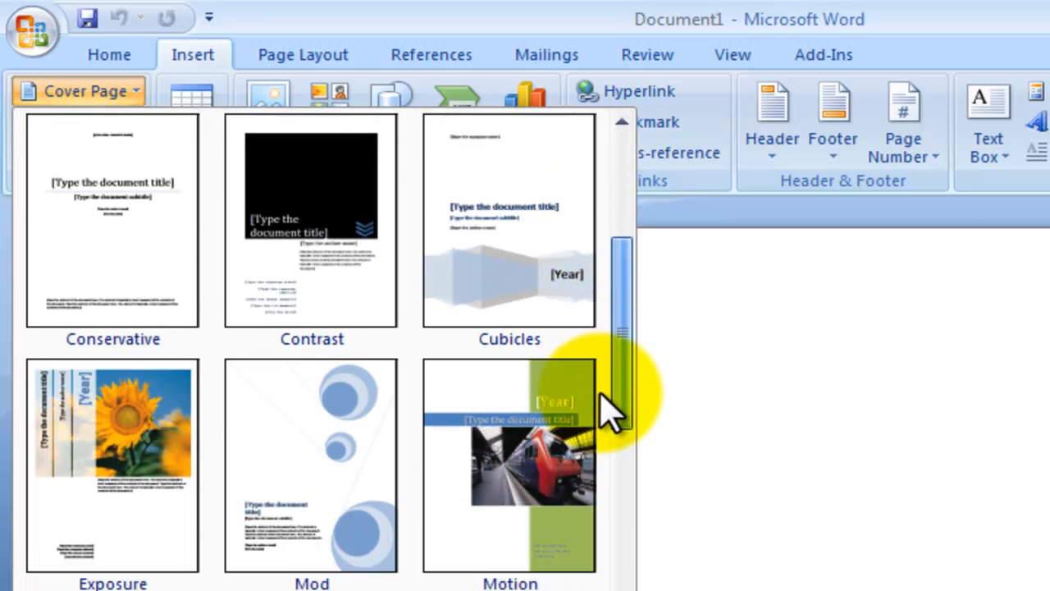
pyautogui.click(293, 480)
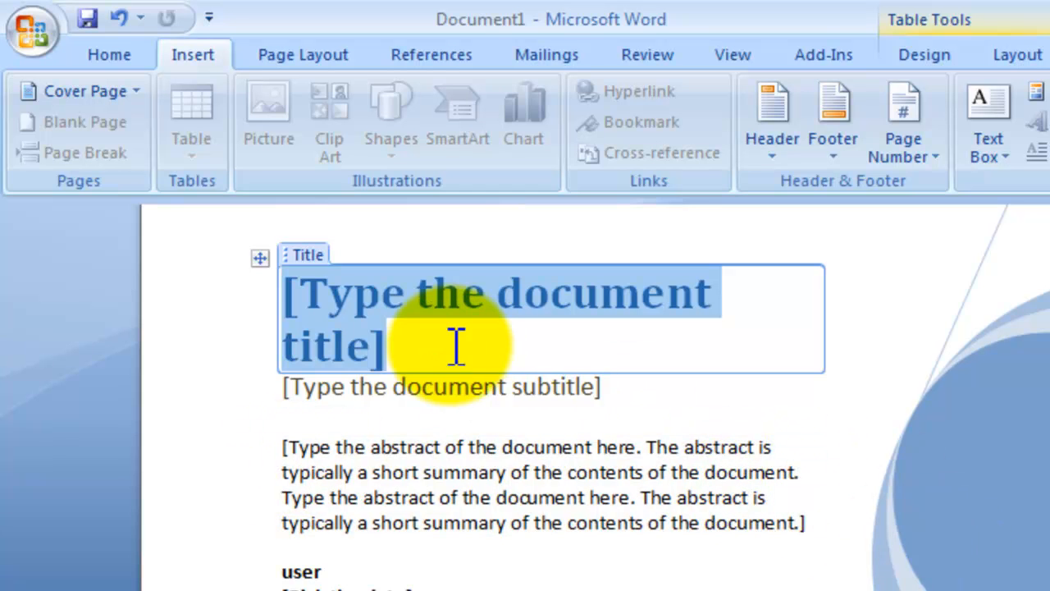
# Step: Replace the title placeholder on the cover page with "The Text Book"
pyautogui.click(368, 343)
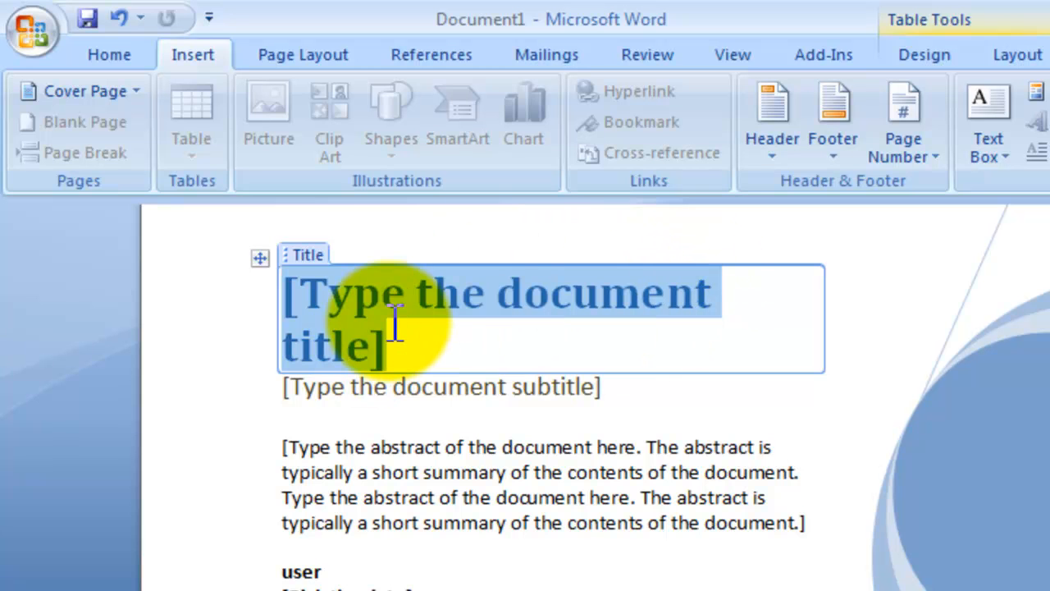
pyautogui.click(366, 346)
pyautogui.press('Delete')
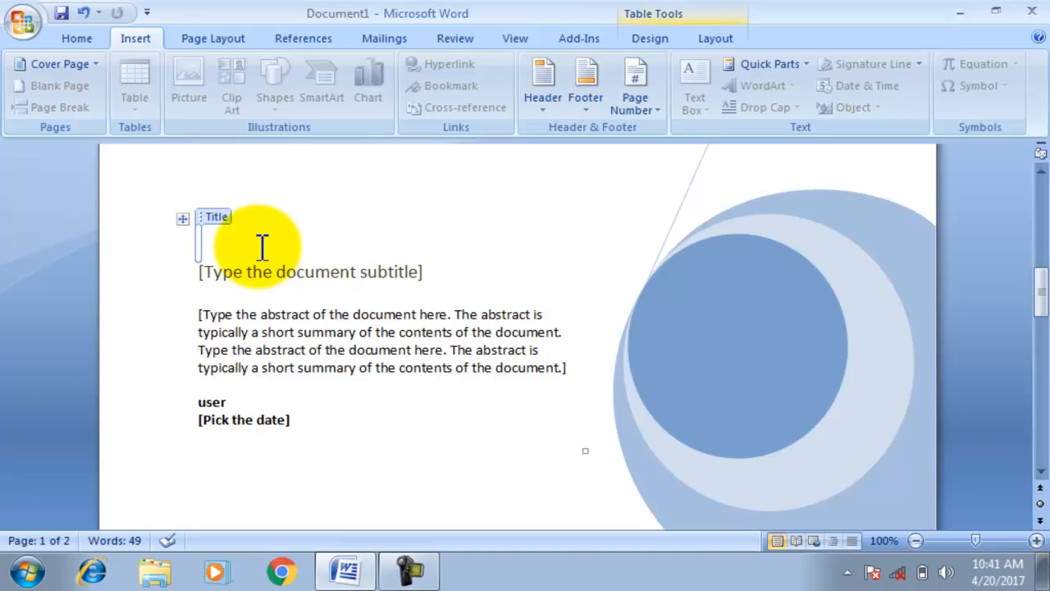
pyautogui.press('Up')
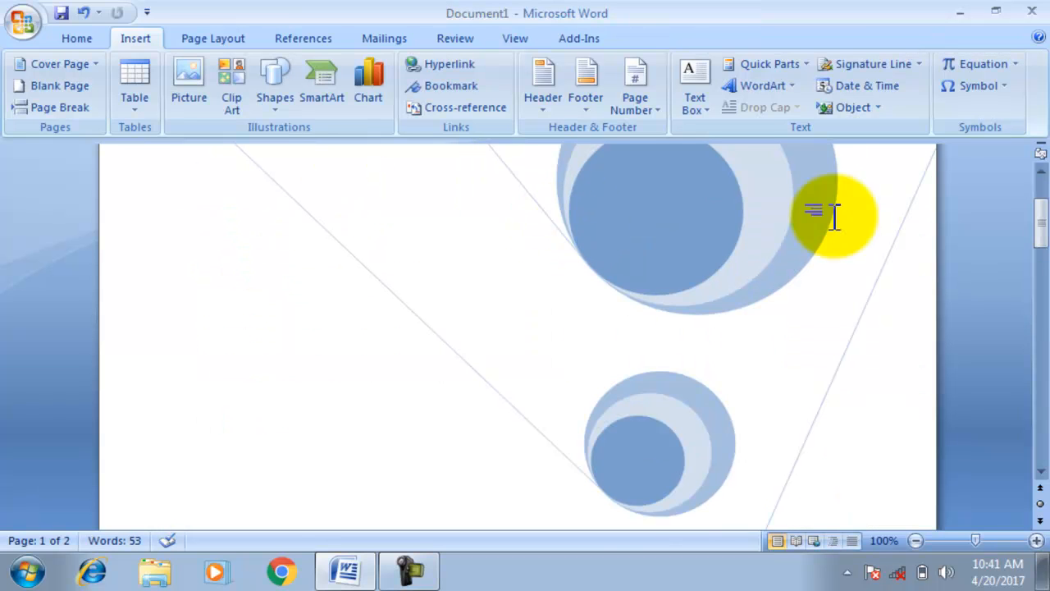
pyautogui.moveTo(1040, 223); pyautogui.dragTo(1040, 215)
pyautogui.write('T')
pyautogui.write('he ')
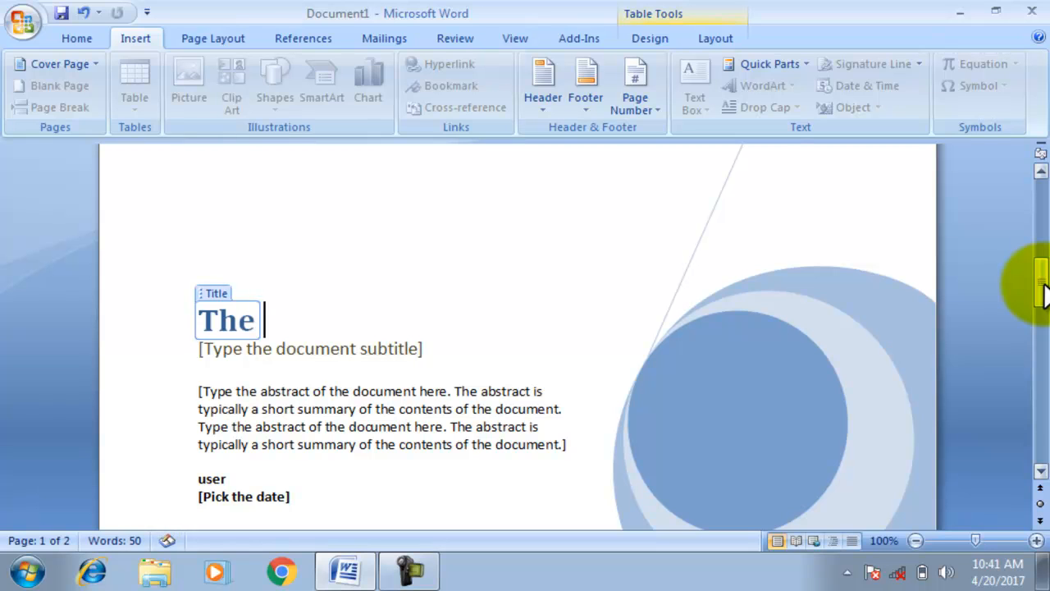
pyautogui.write('Te')
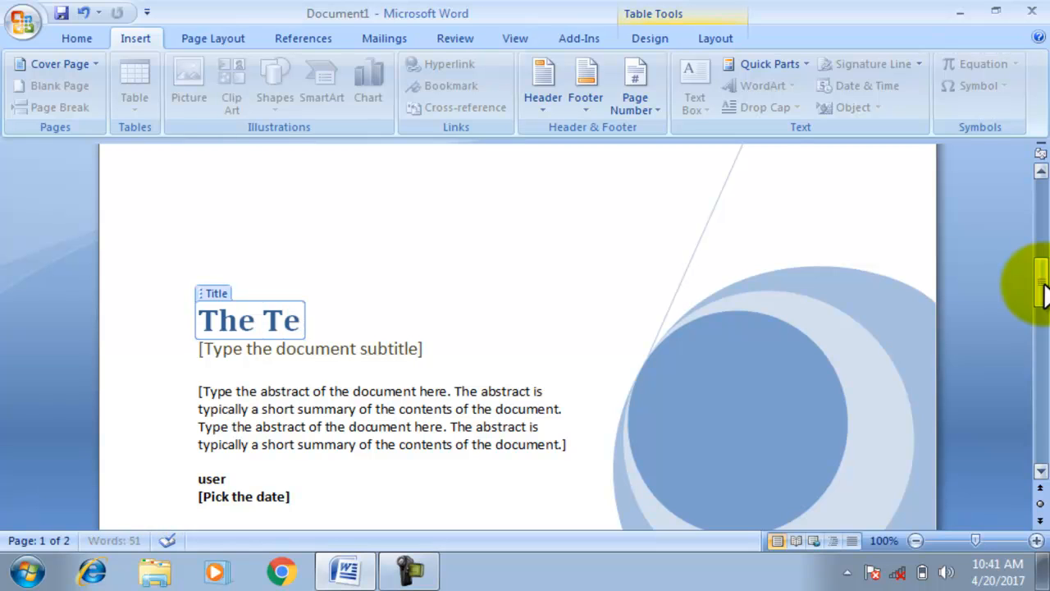
pyautogui.write('xt')
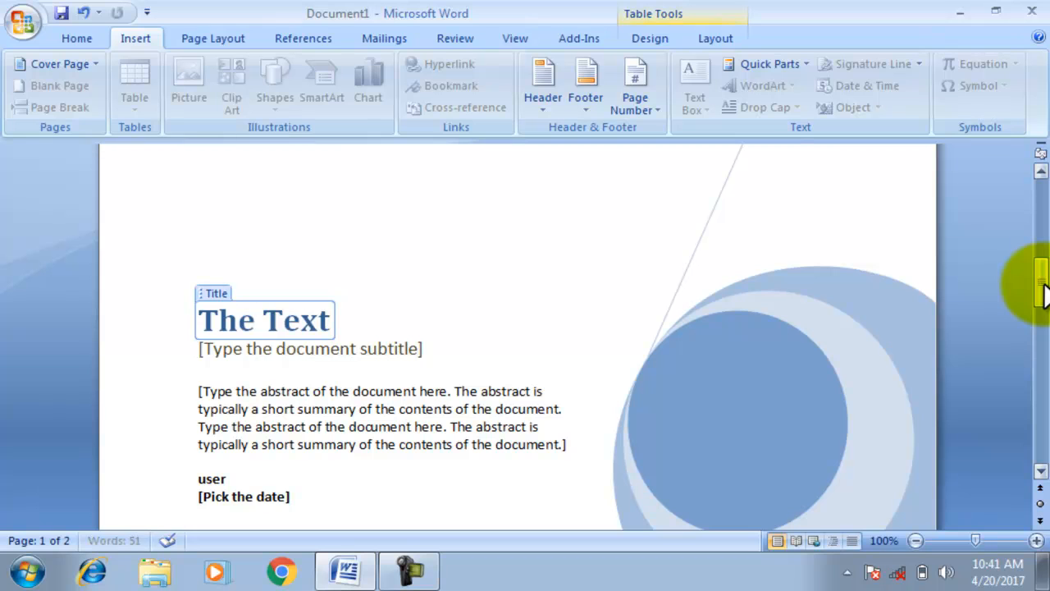
pyautogui.write(' Book')
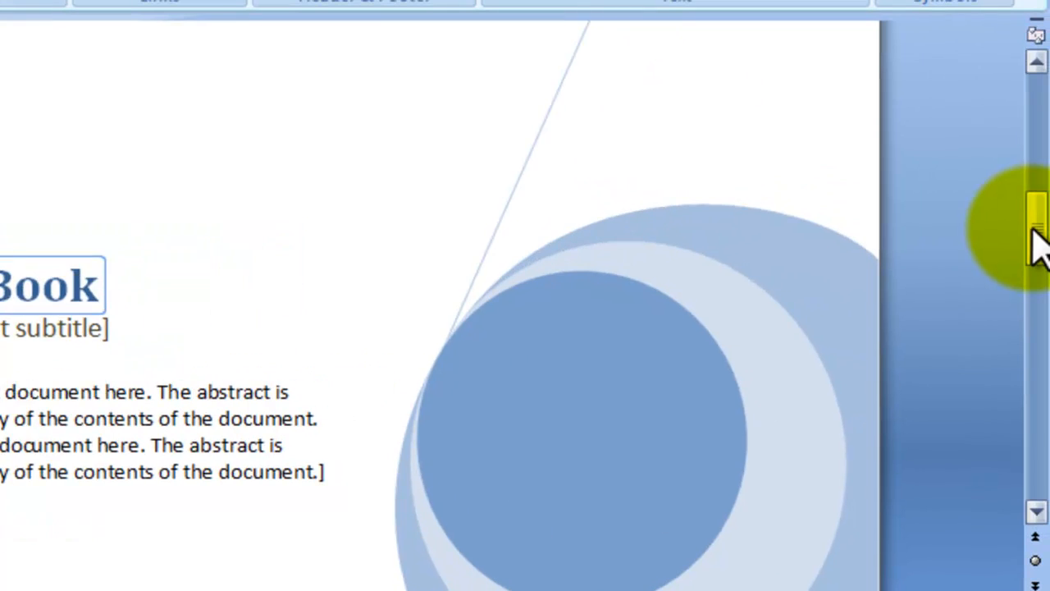
# Step: Try selecting and nudging the circle graphics on the cover page, and undo the last two changes
pyautogui.moveTo(1038, 234); pyautogui.dragTo(1034, 270)
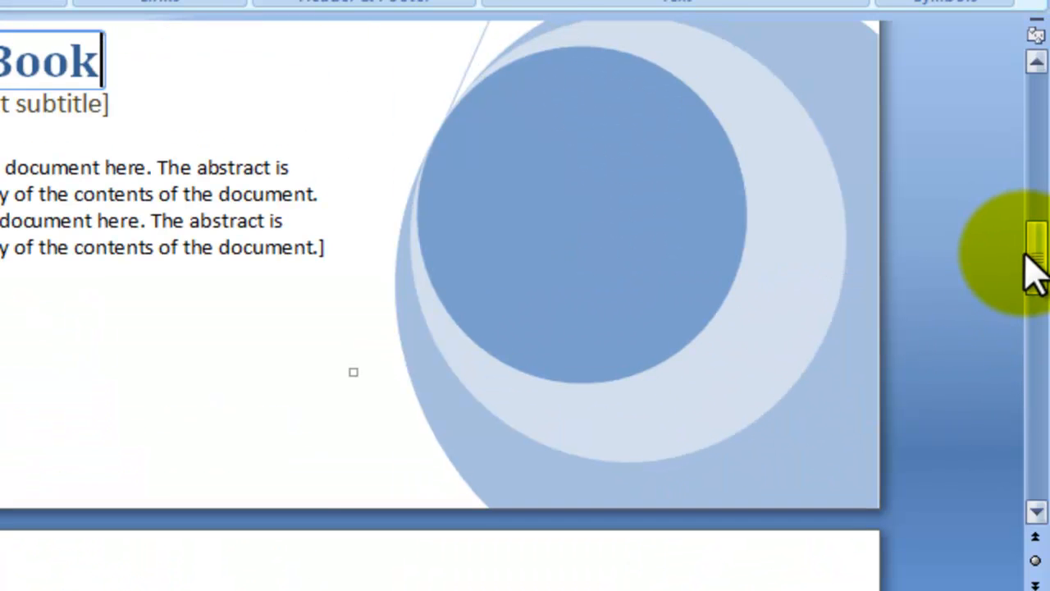
pyautogui.click(668, 295)
pyautogui.moveTo(666, 289)
pyautogui.mouseDown()
pyautogui.moveTo(606, 215)
pyautogui.moveTo(637, 300)
pyautogui.moveTo(642, 276)
pyautogui.moveTo(670, 284)
pyautogui.mouseUp()
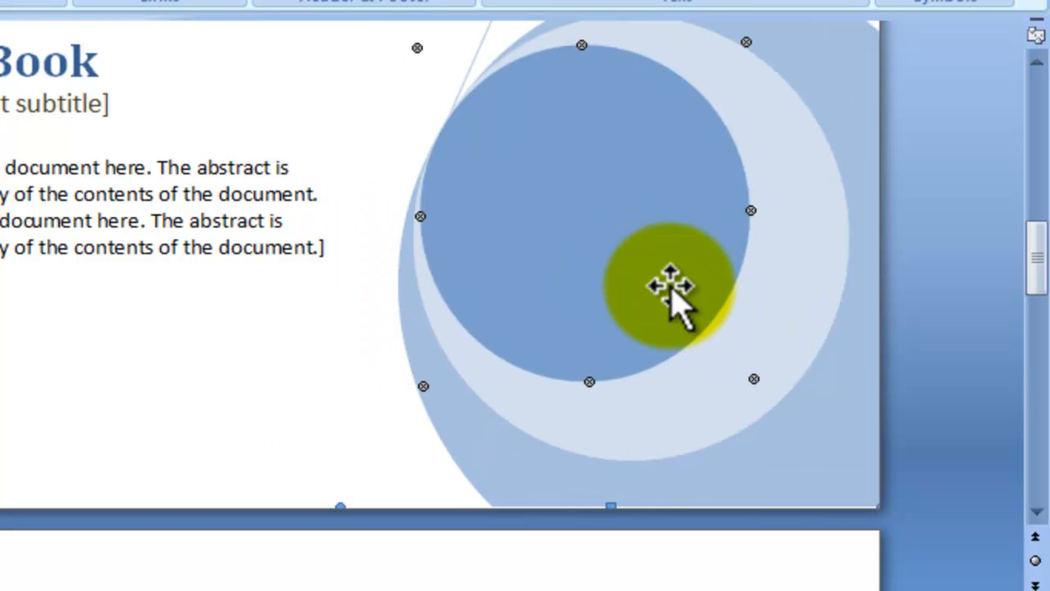
pyautogui.moveTo(1040, 270); pyautogui.dragTo(1025, 176)
pyautogui.click(543, 361)
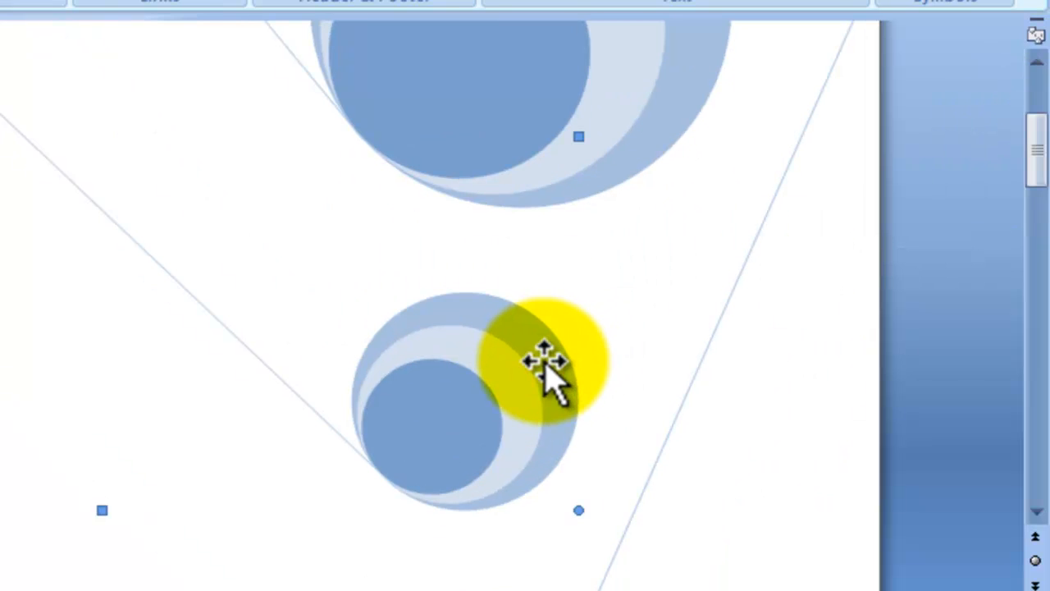
pyautogui.click(582, 122)
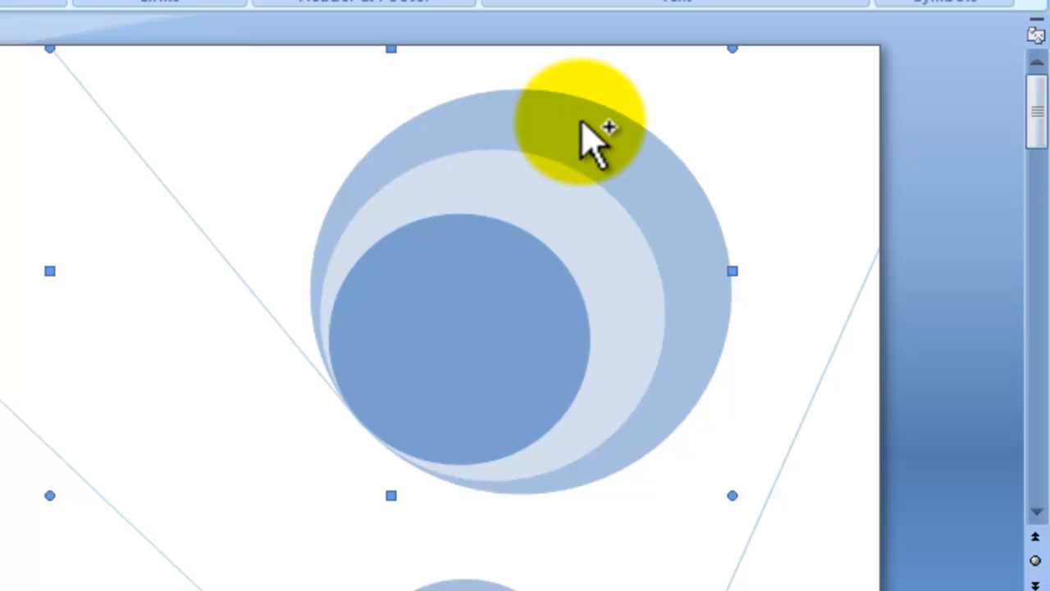
pyautogui.click(591, 139)
pyautogui.scroll(-5, 591, 136)
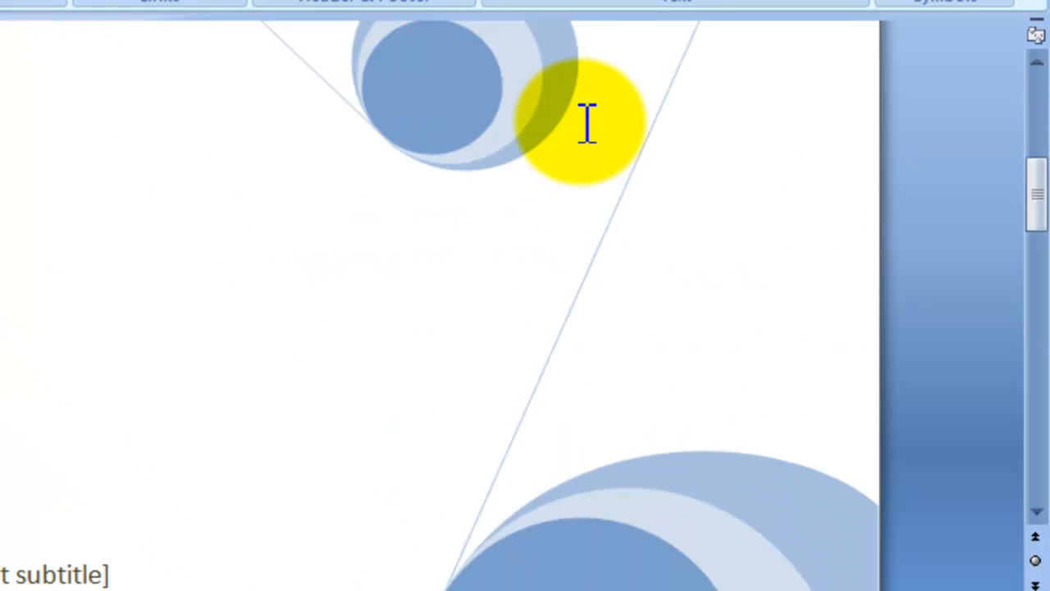
pyautogui.hotkey('ctrl', 'z')
pyautogui.hotkey('ctrl', 'z')
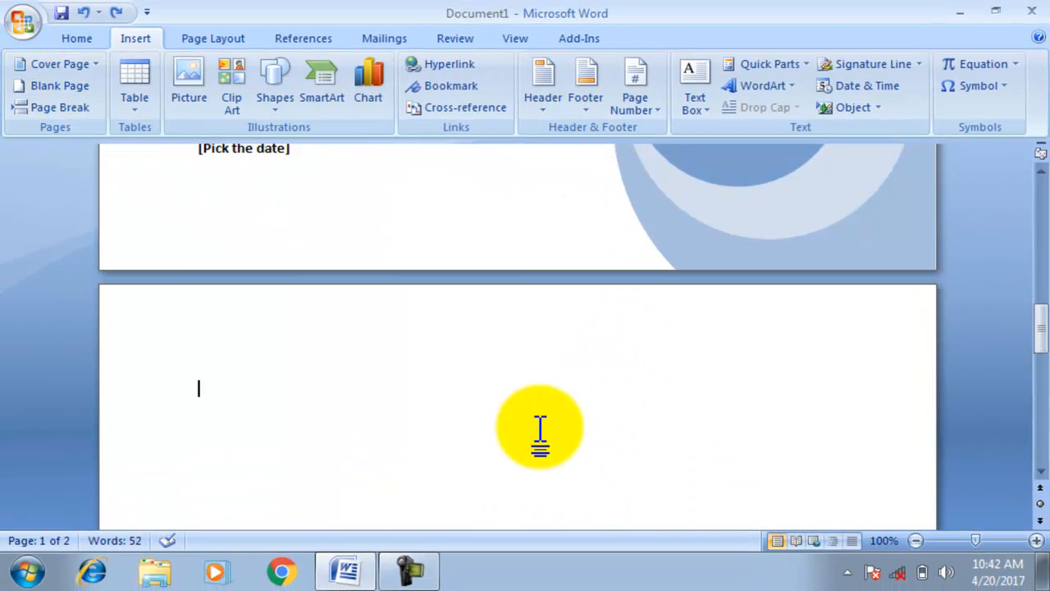
# Step: Insert two blank pages after the cover page, and add a page break
pyautogui.click(80, 90)
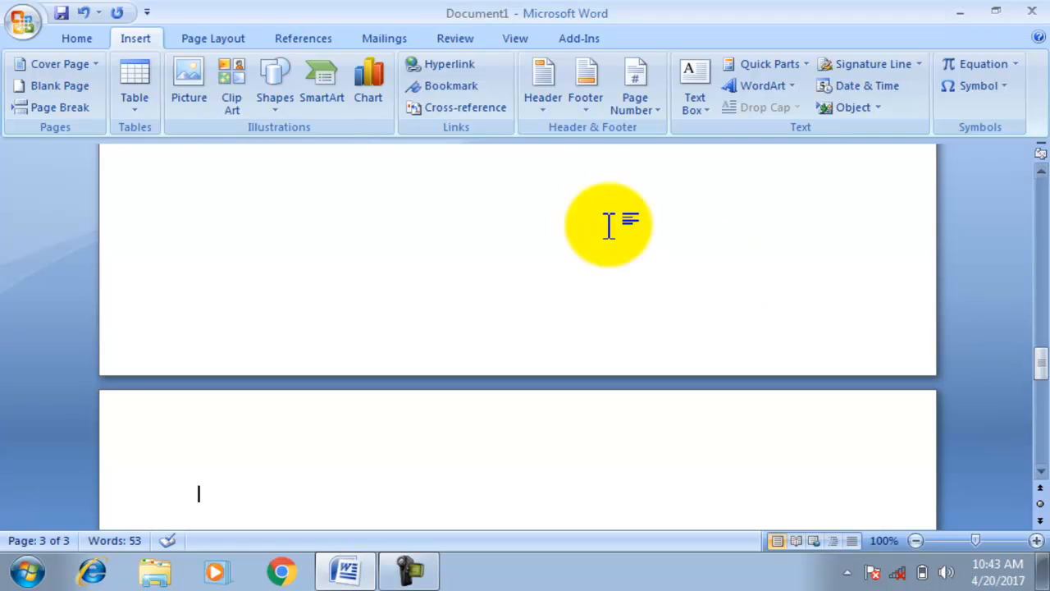
pyautogui.click(37, 81)
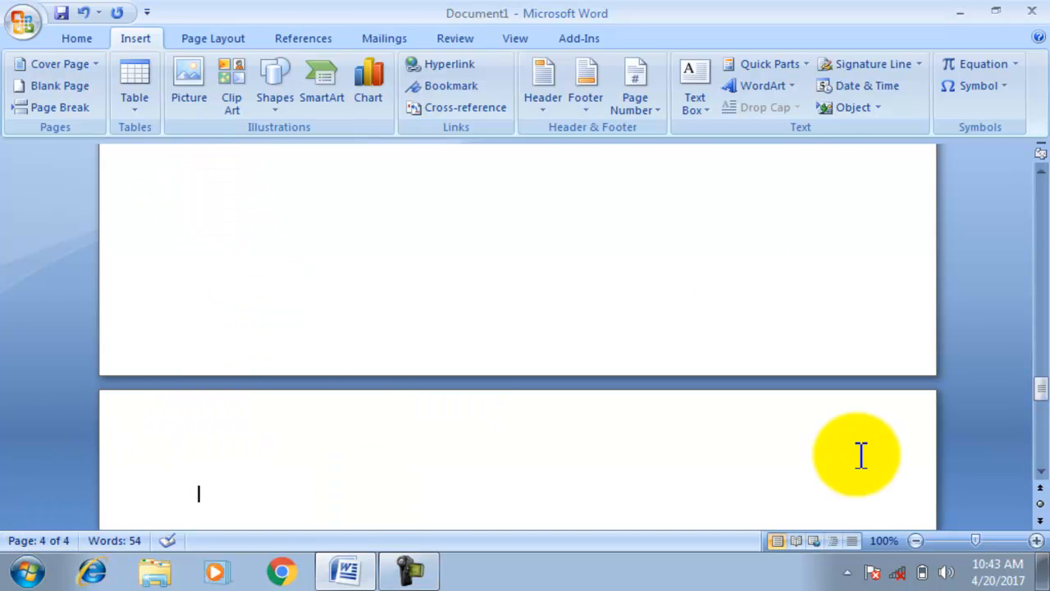
pyautogui.moveTo(1039, 386); pyautogui.dragTo(1040, 347)
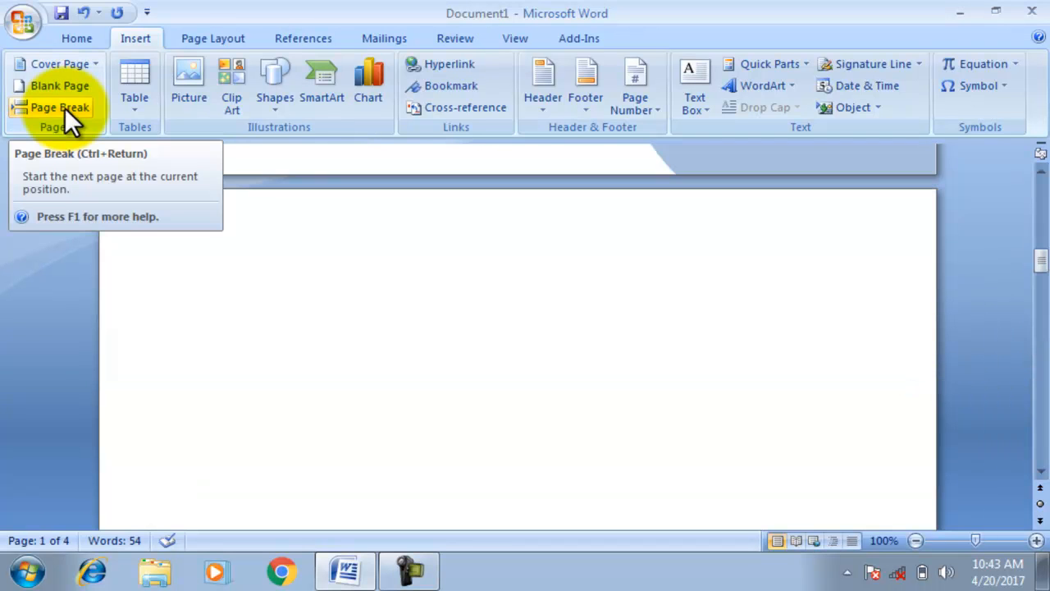
pyautogui.click(65, 108)
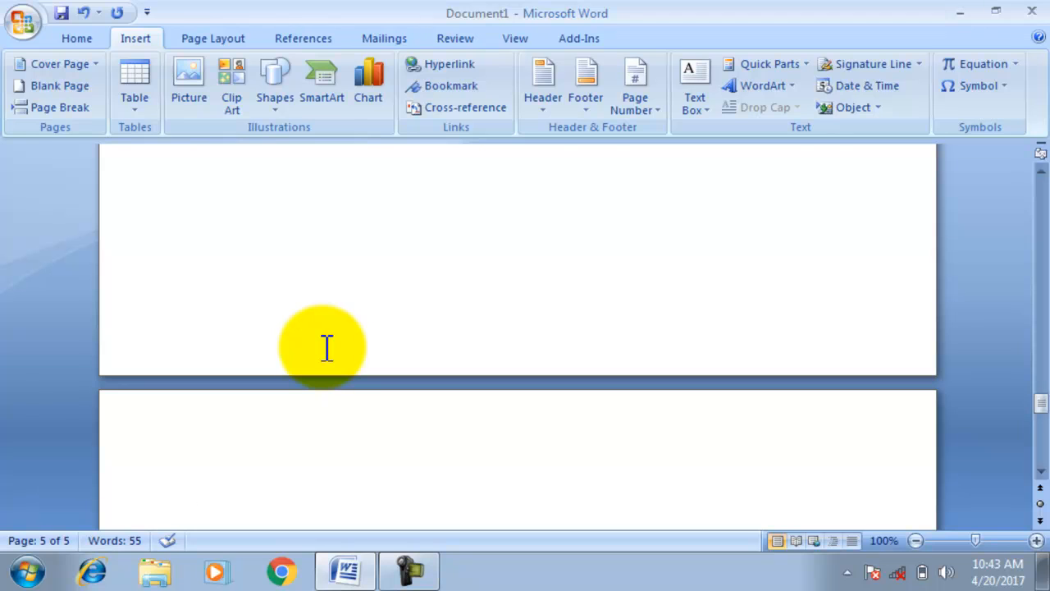
pyautogui.scroll(3, 326, 347)
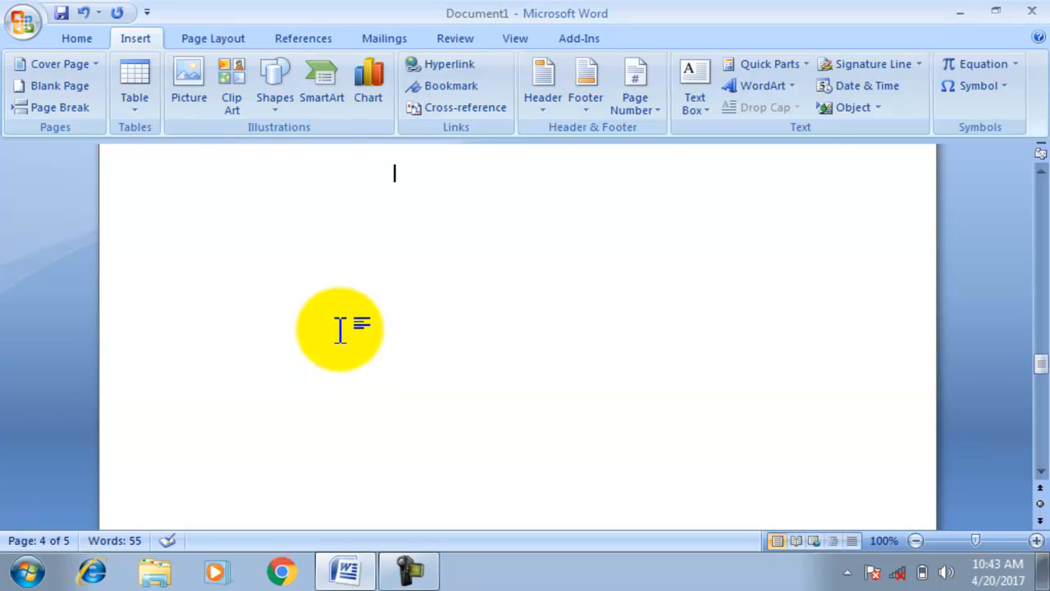
# Step: Insert a table of 10 columns by 8 rows on the page after the cover, and delete it
pyautogui.moveTo(1040, 365); pyautogui.dragTo(1040, 240)
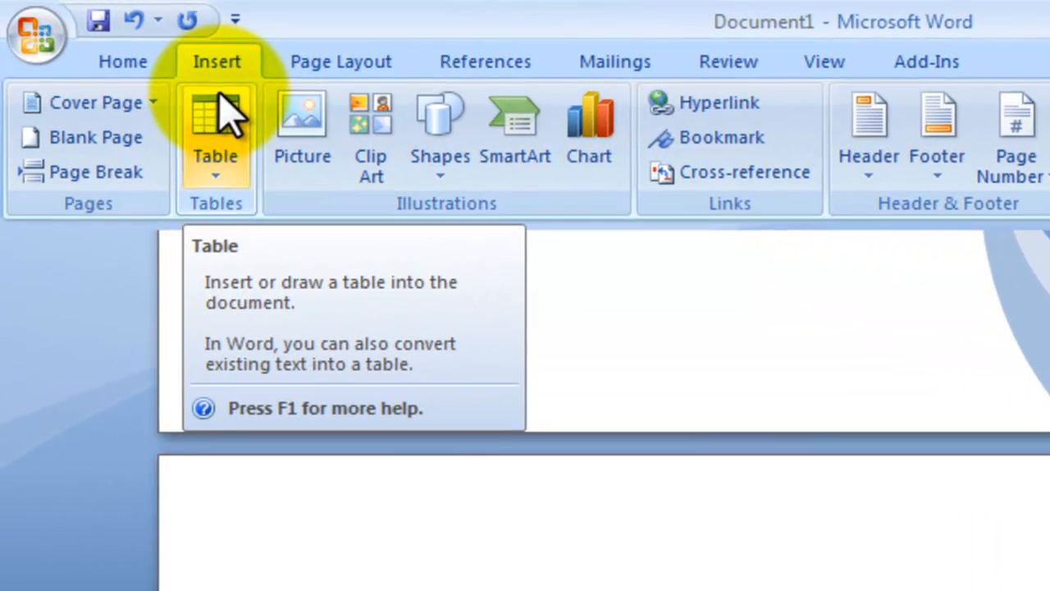
pyautogui.click(206, 172)
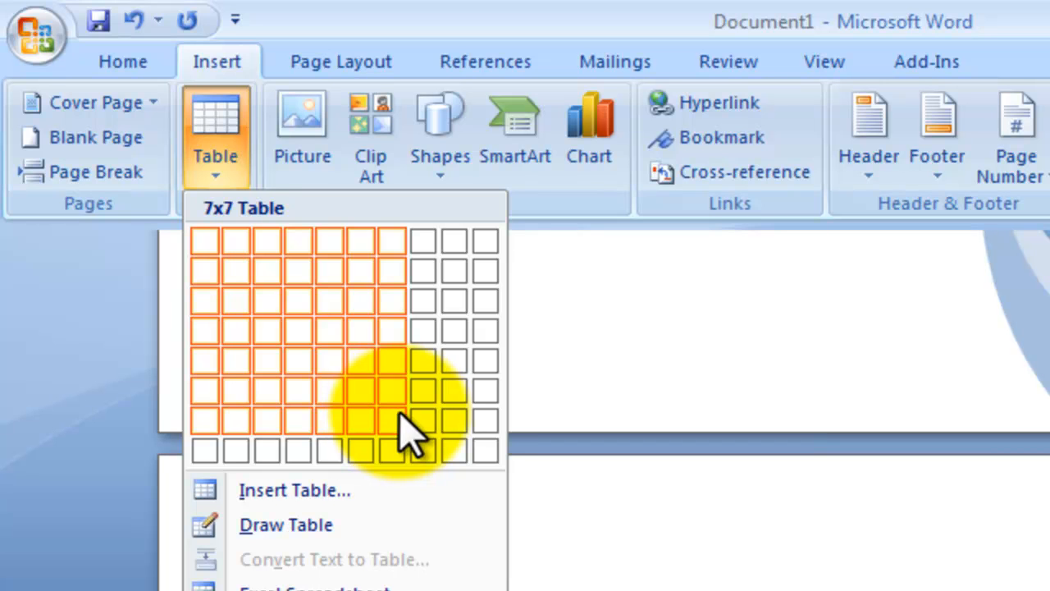
pyautogui.click(484, 468)
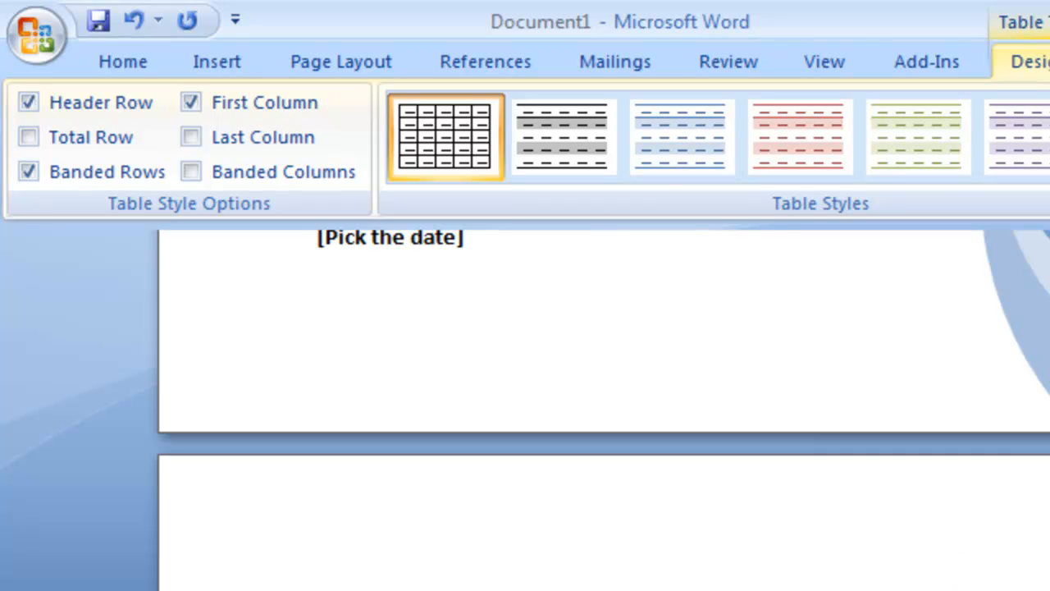
pyautogui.scroll(-3, 604, 410)
pyautogui.scroll(-10, 604, 410)
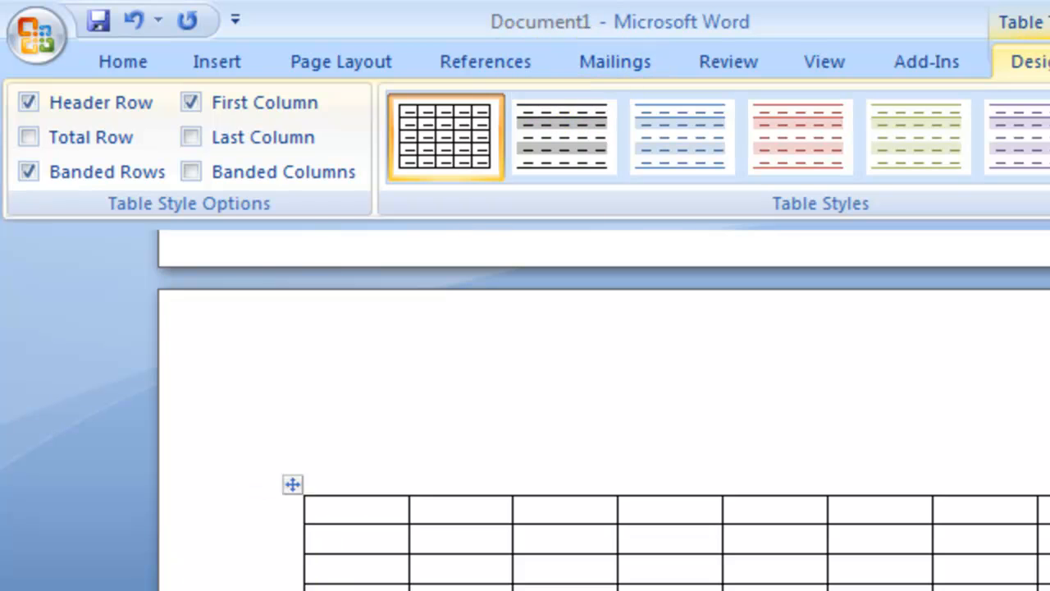
pyautogui.click(295, 476)
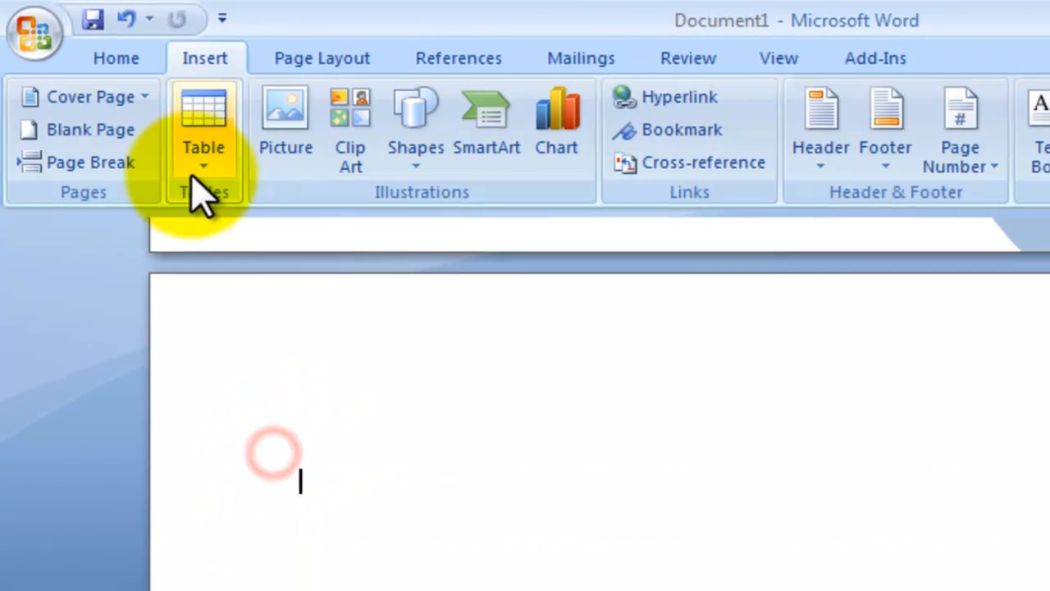
# Step: Insert a table with 15 columns and 10 rows on the page after the cover, keeping automatic fixed column width
pyautogui.click(211, 165)
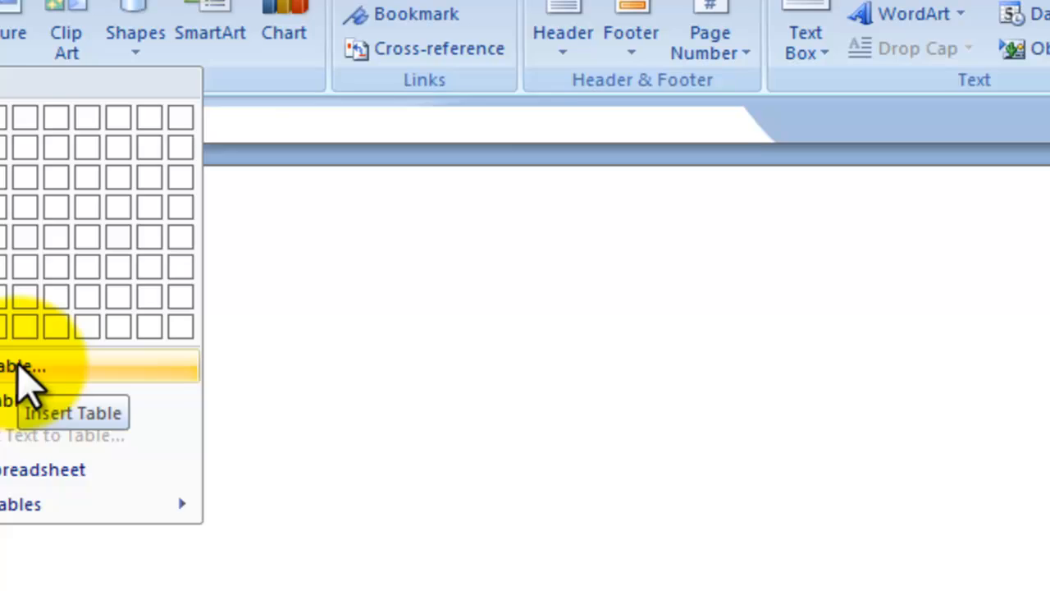
pyautogui.click(312, 461)
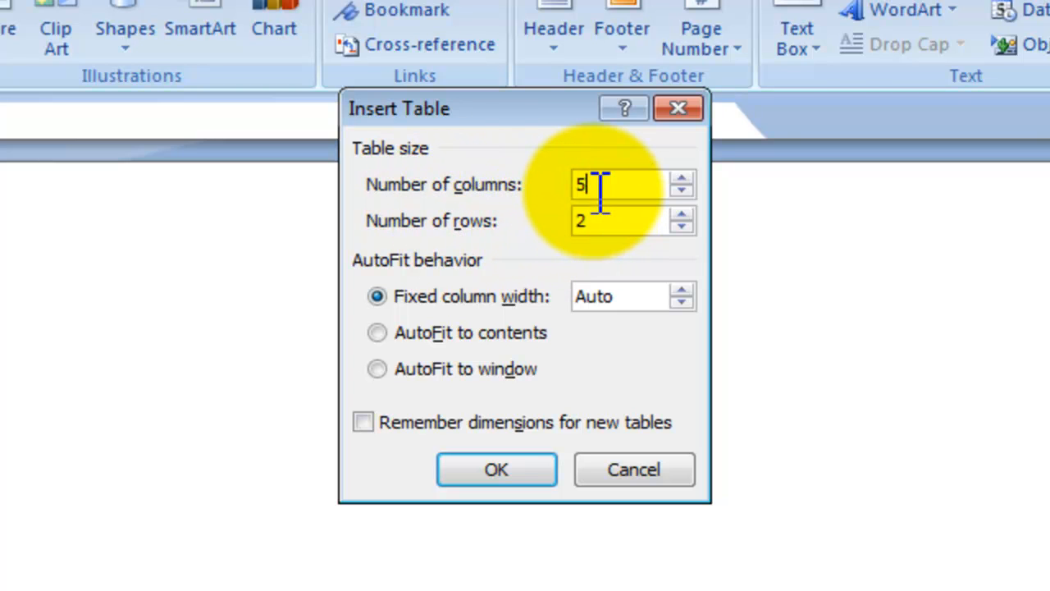
pyautogui.press('BackSpace')
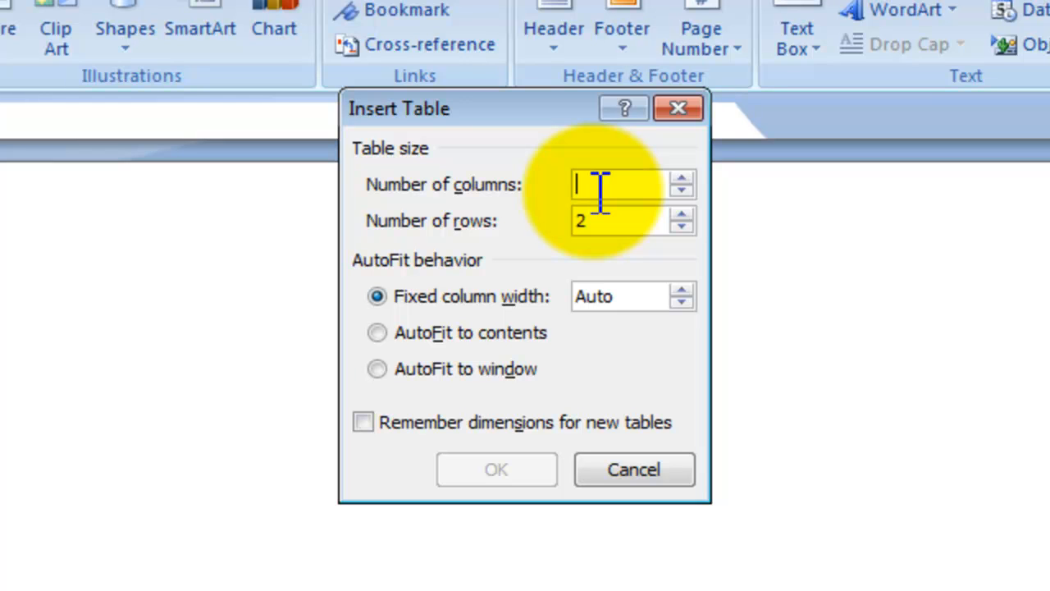
pyautogui.write('15')
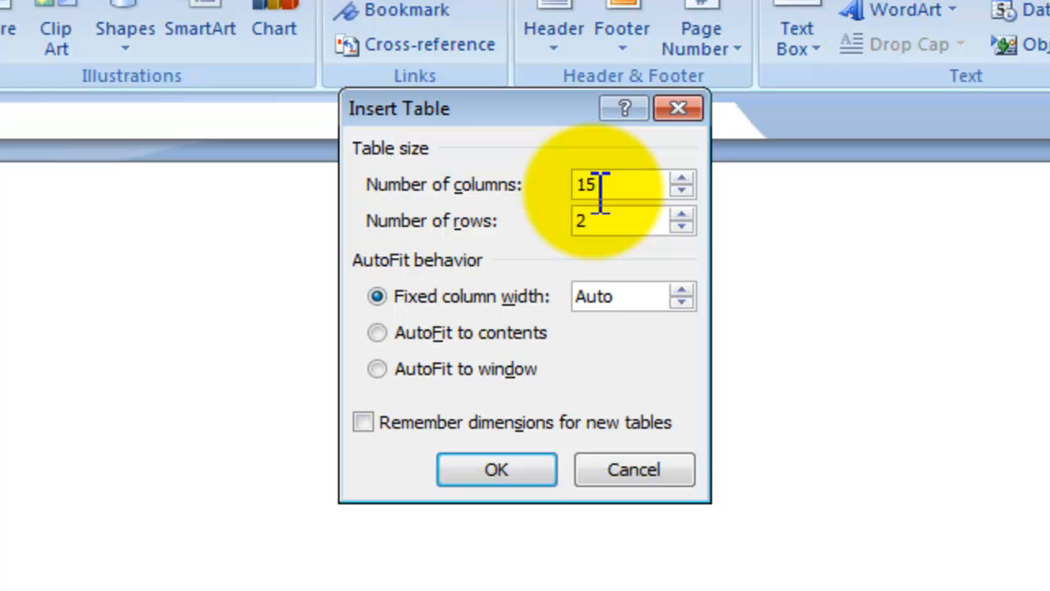
pyautogui.click(595, 218)
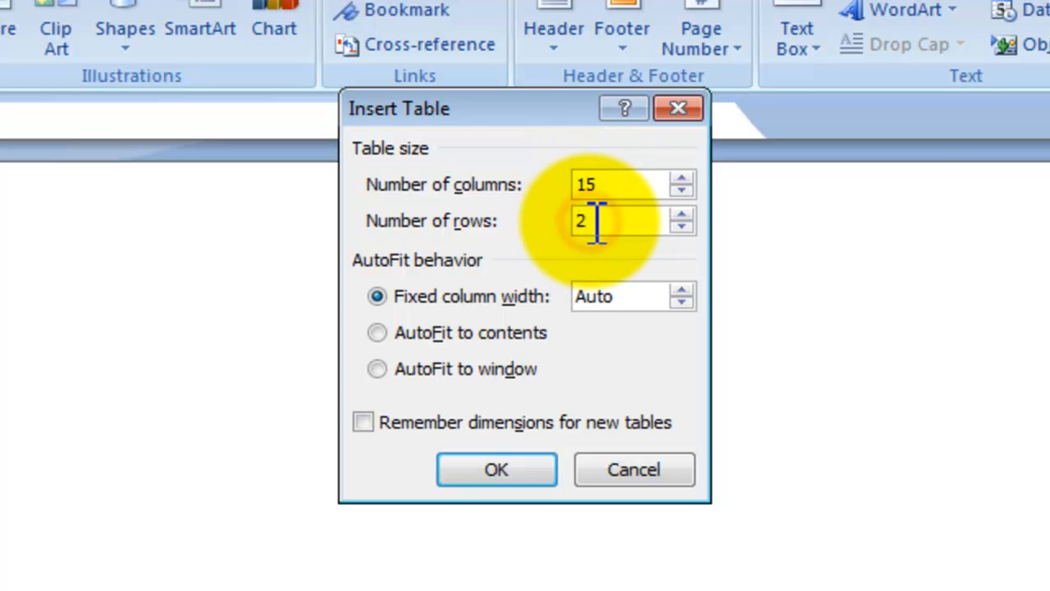
pyautogui.press('BackSpace')
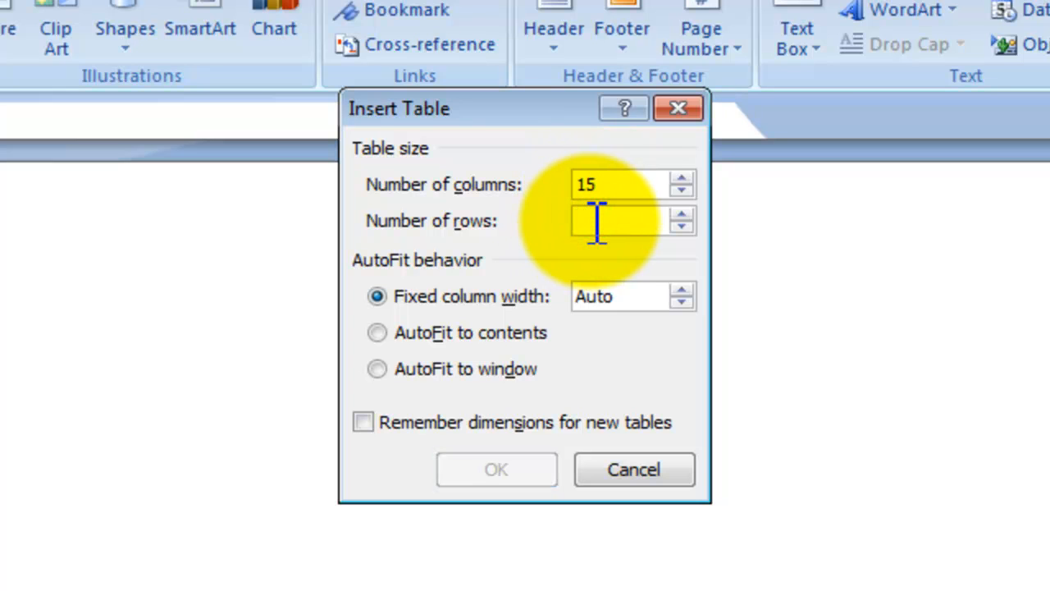
pyautogui.write('10')
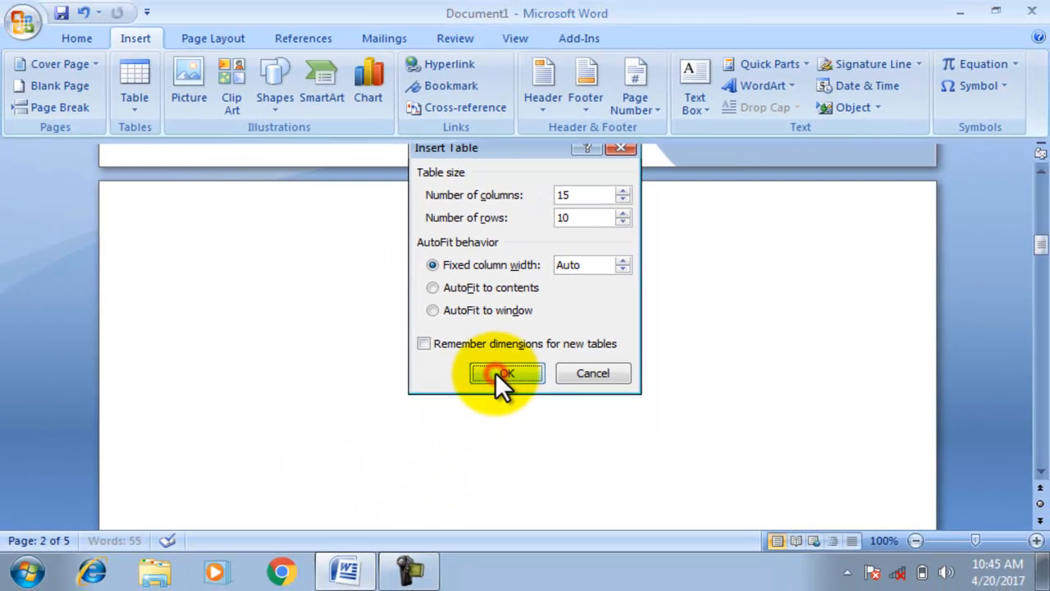
pyautogui.click(492, 405)
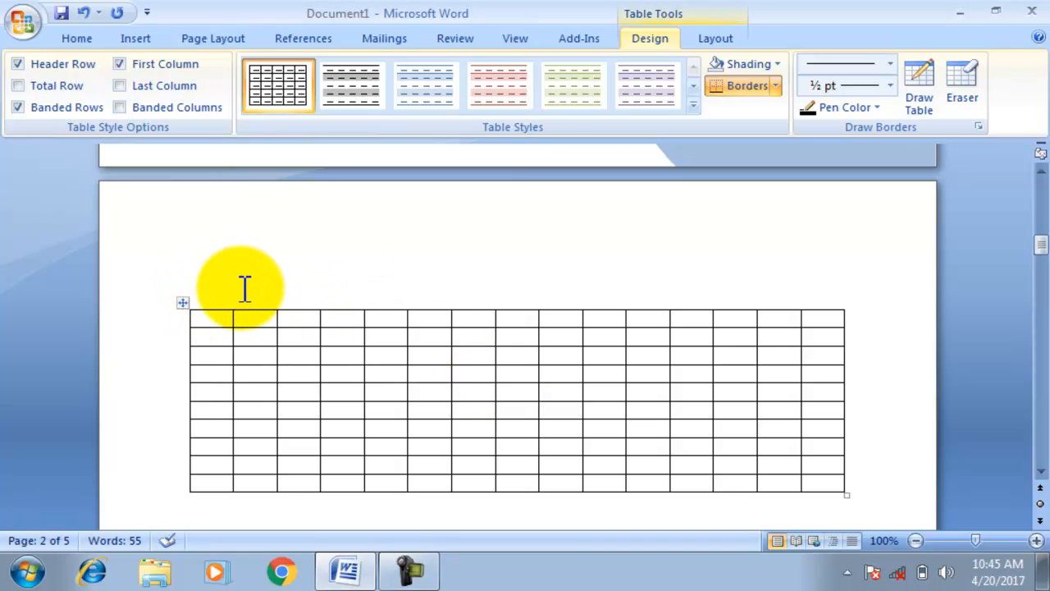
# Step: Toggle the table's Total Row option on and off, and turn on Banded Columns for the whole table
pyautogui.click(273, 468)
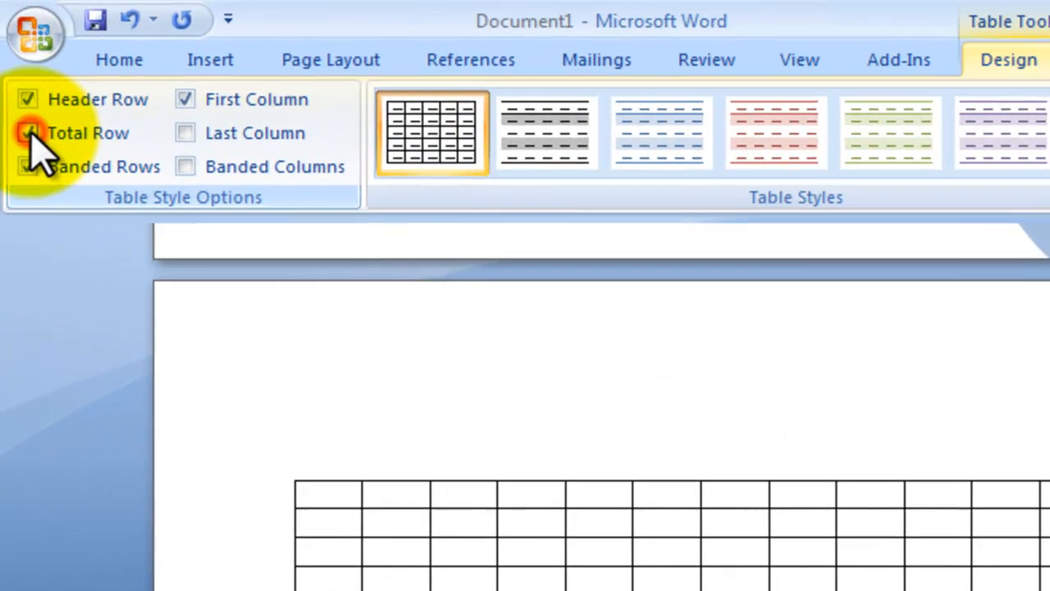
pyautogui.click(18, 85)
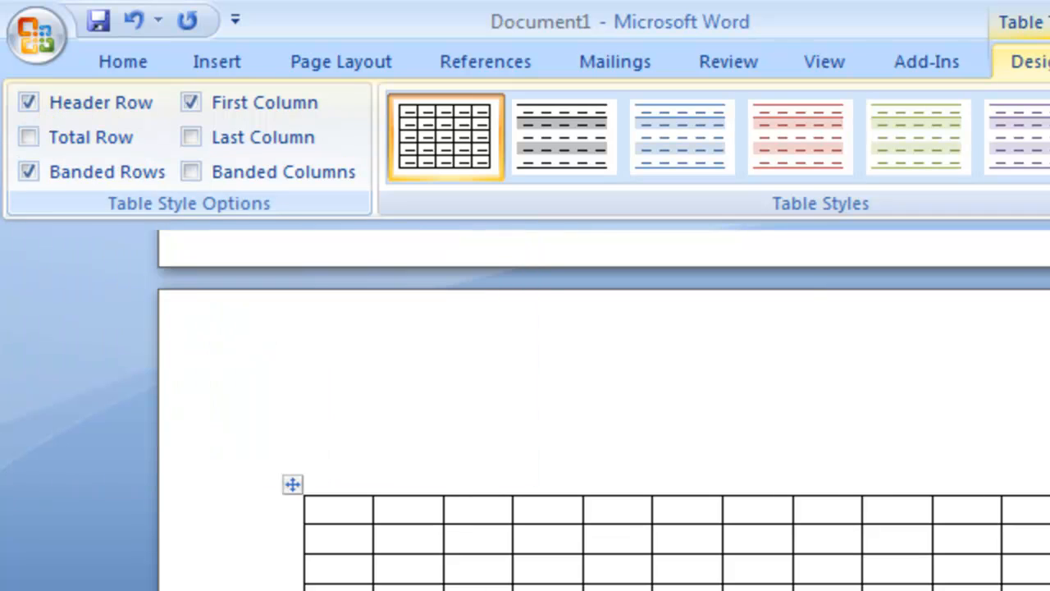
pyautogui.click(290, 484)
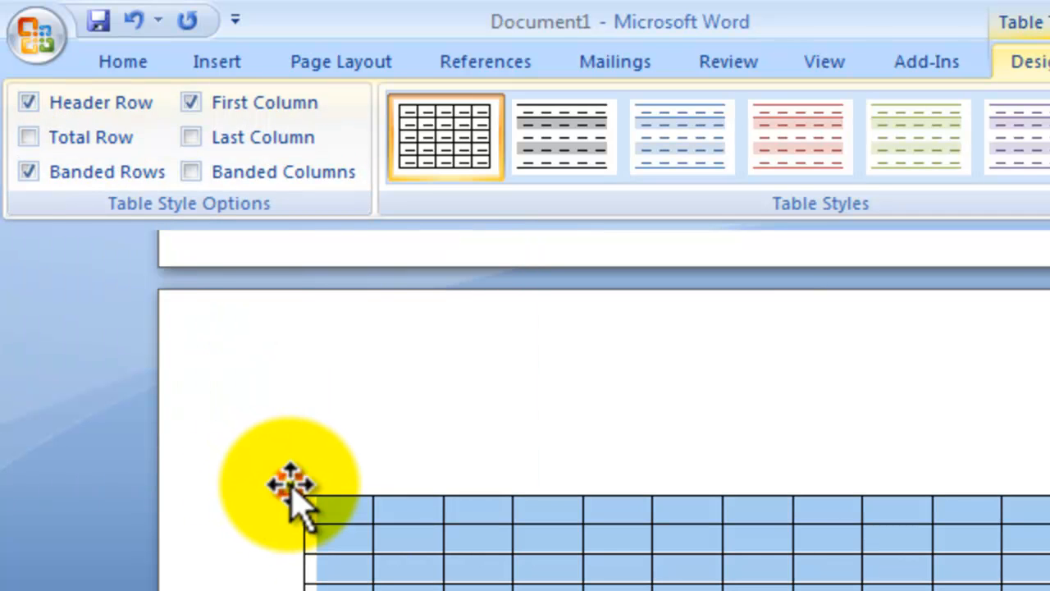
pyautogui.click(117, 174)
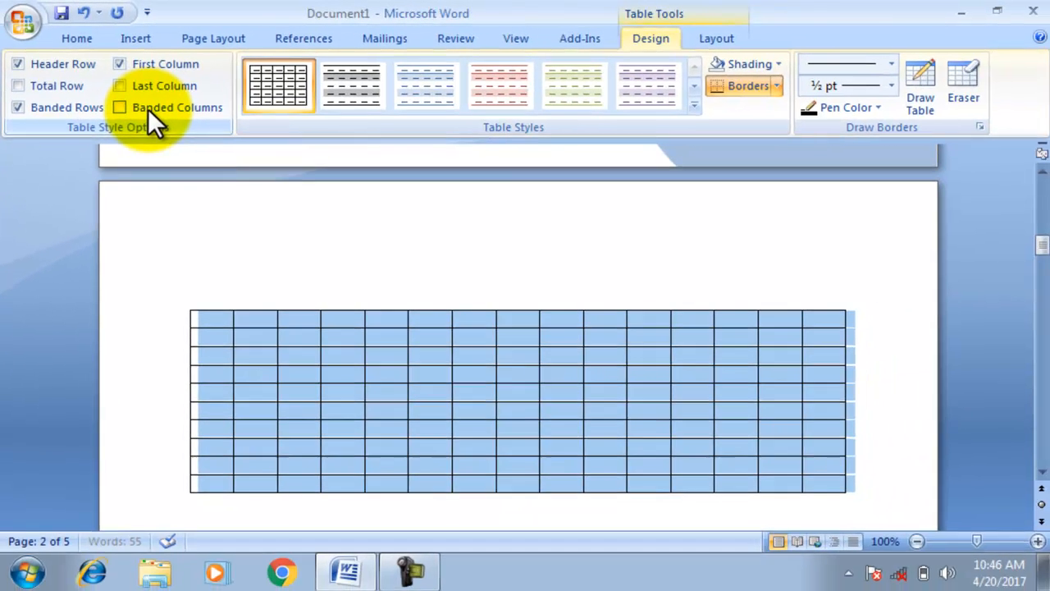
pyautogui.click(148, 109)
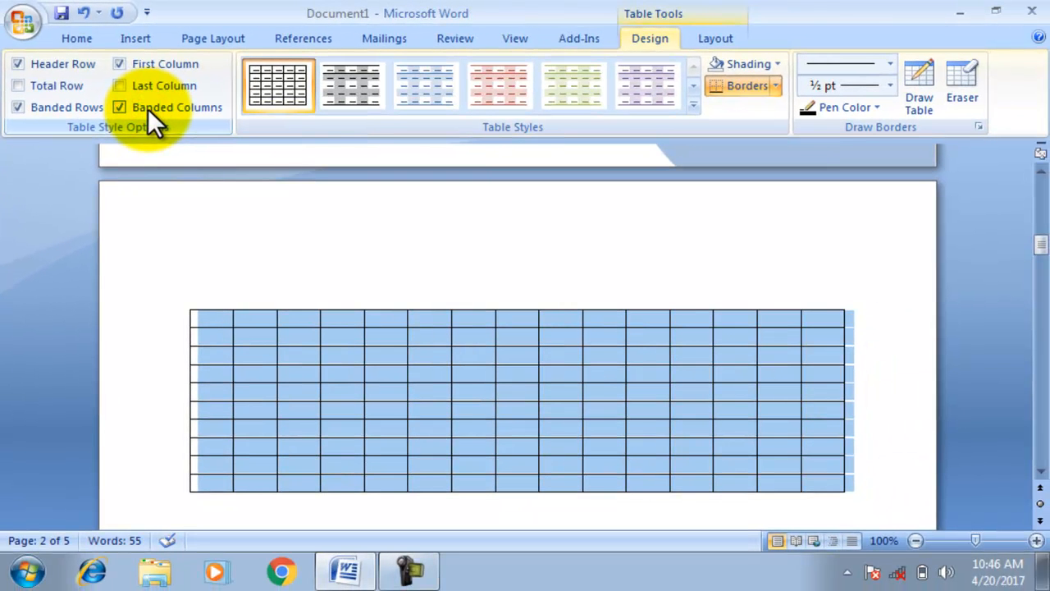
# Step: Try the black, blue, red and green light banded styles on the table, ending on green
pyautogui.click(351, 90)
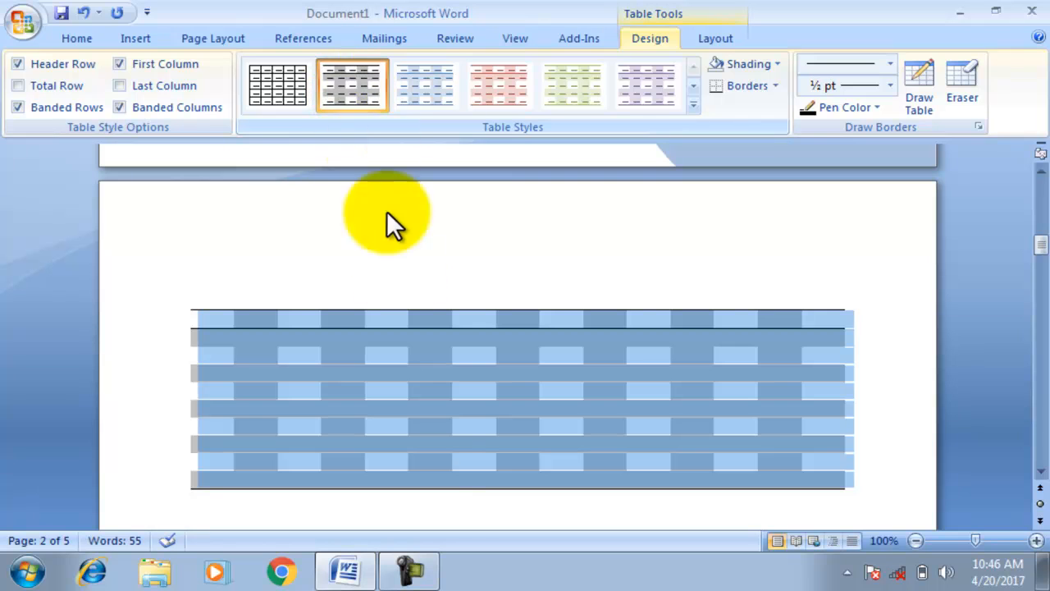
pyautogui.click(430, 461)
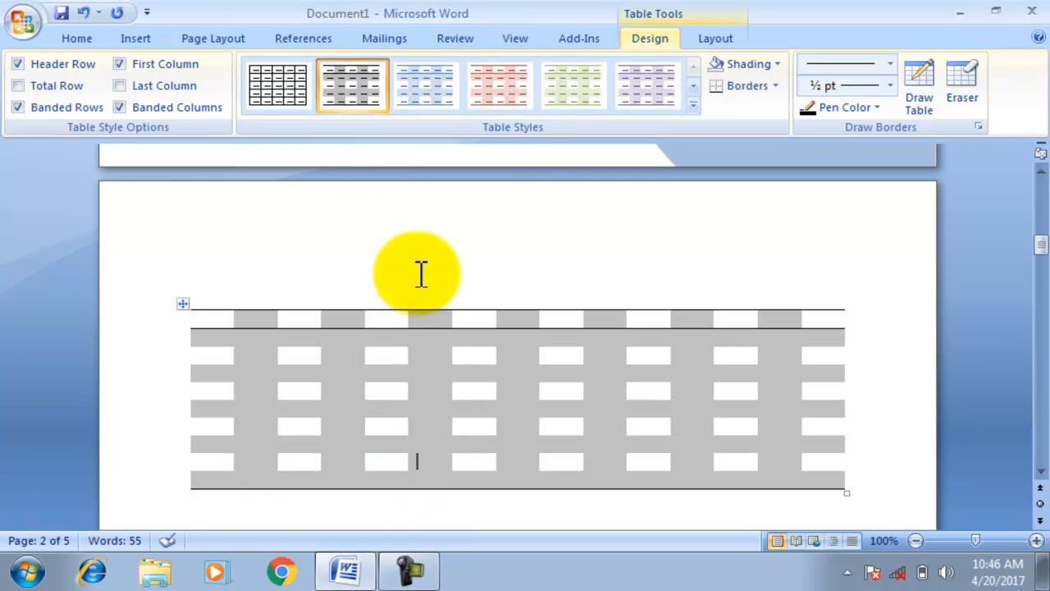
pyautogui.click(419, 100)
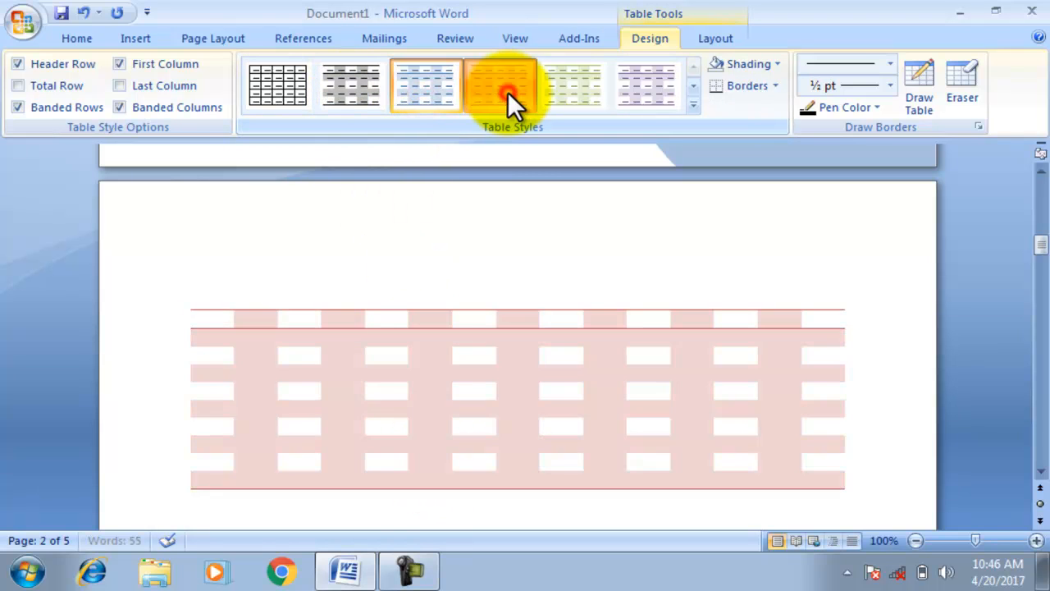
pyautogui.click(541, 86)
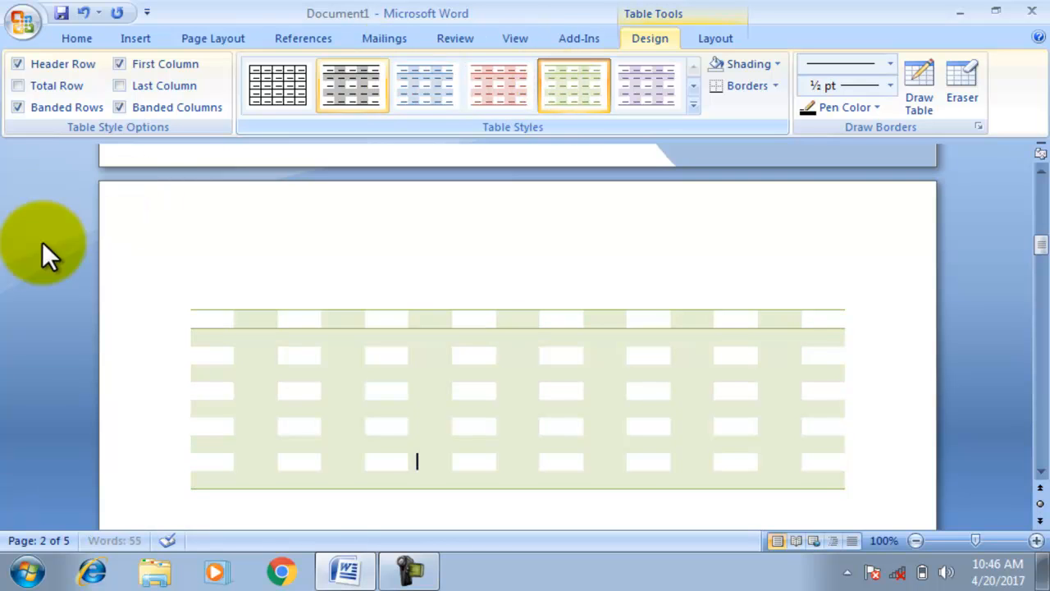
# Step: Turn off Banded Columns and Banded Rows, and try the blue, red and green line styles before restoring the plain grid style
pyautogui.click(119, 107)
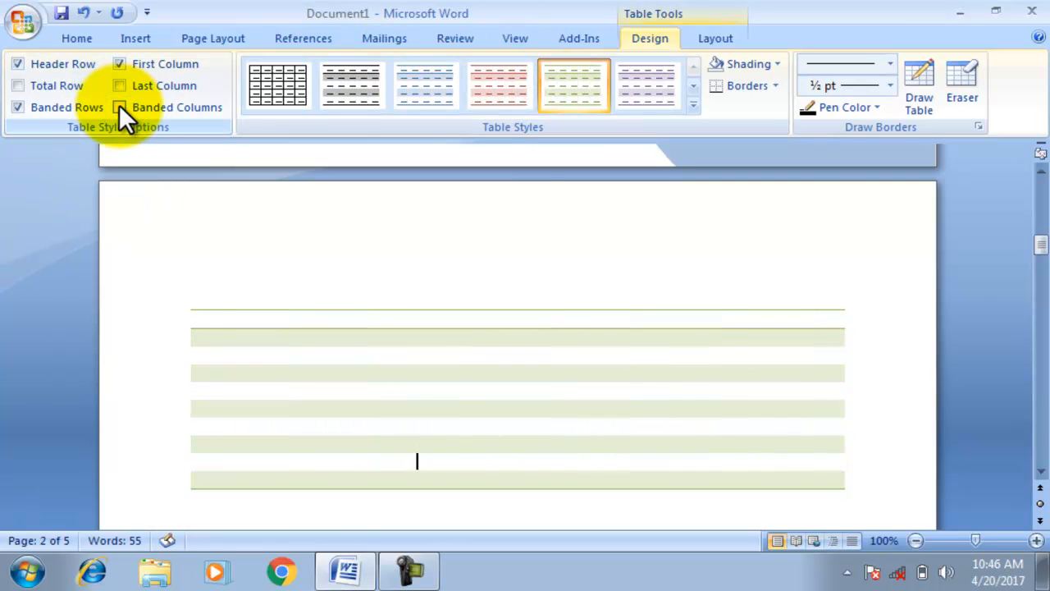
pyautogui.click(18, 107)
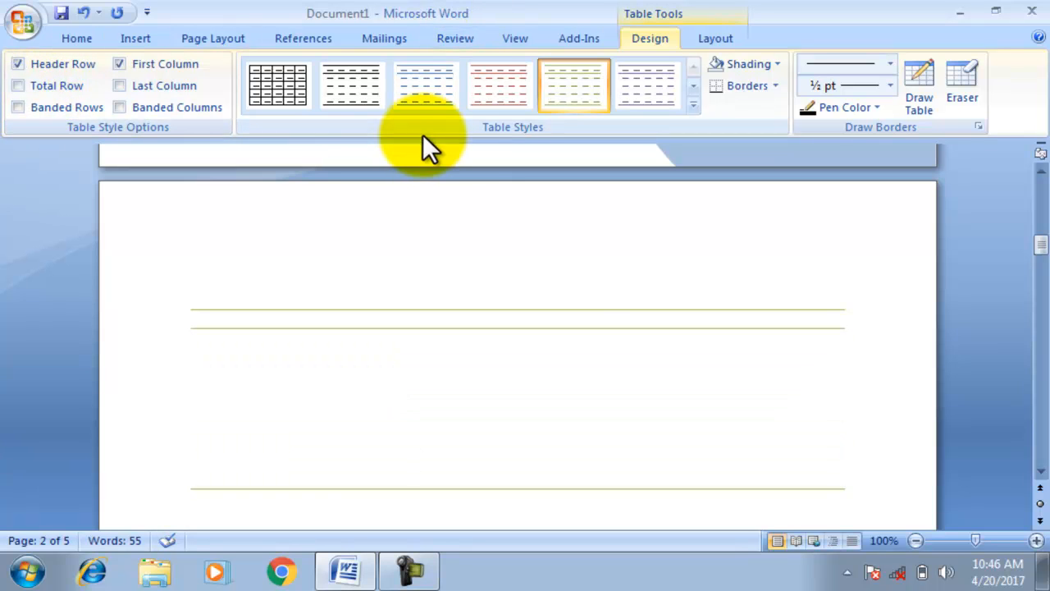
pyautogui.click(438, 84)
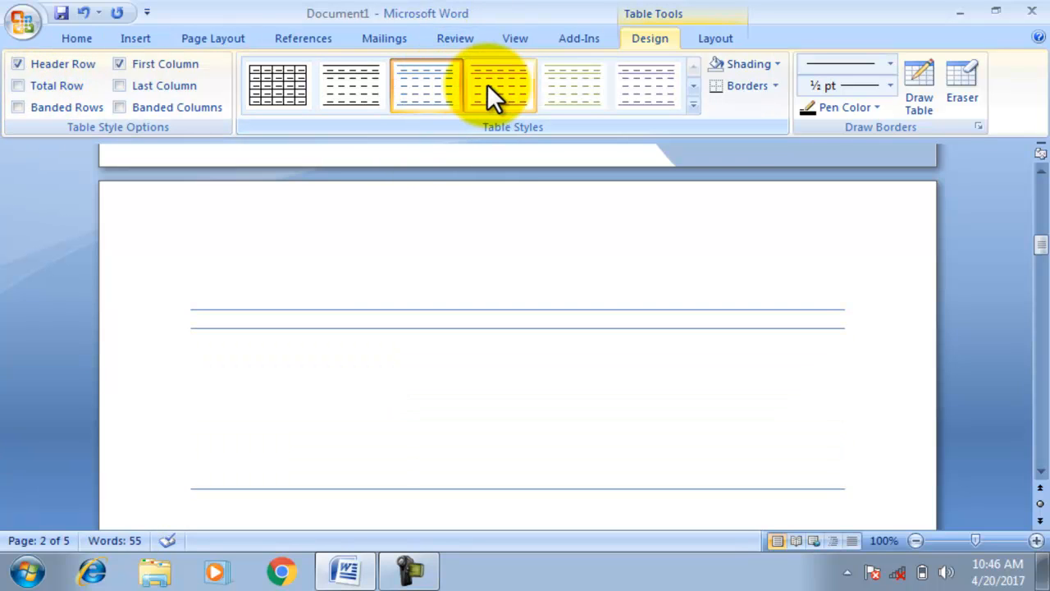
pyautogui.click(487, 84)
pyautogui.click(599, 83)
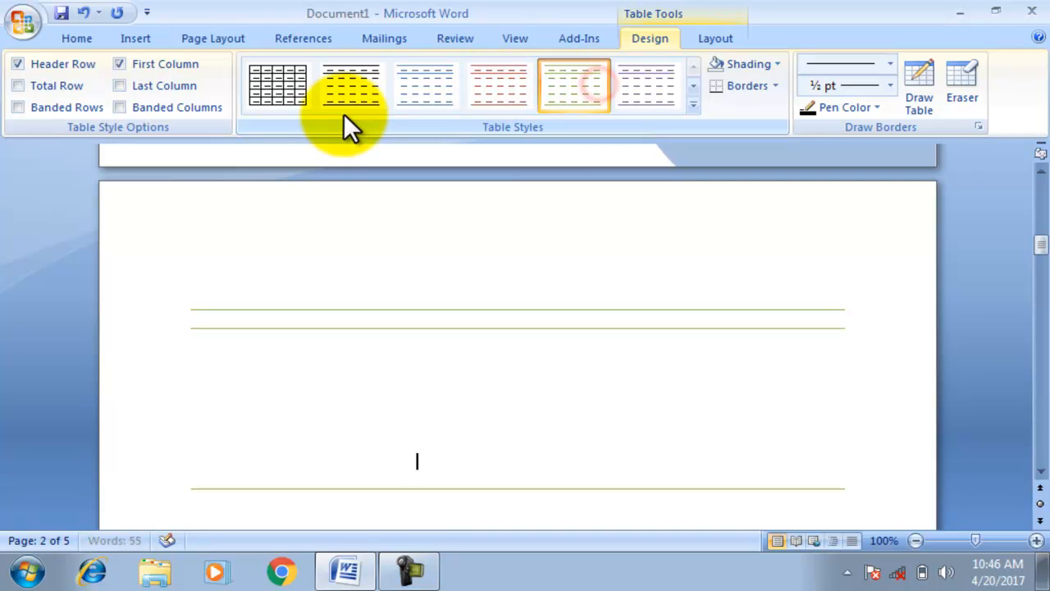
pyautogui.click(273, 84)
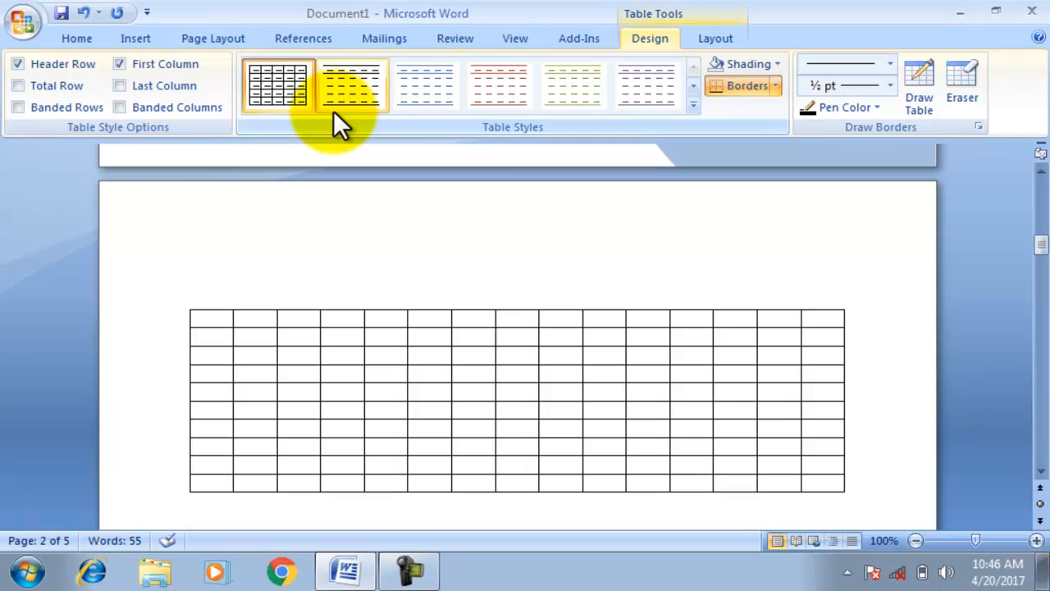
# Step: Apply the green style with a solid header row to the table, with Banded Rows and Banded Columns turned on
pyautogui.click(693, 86)
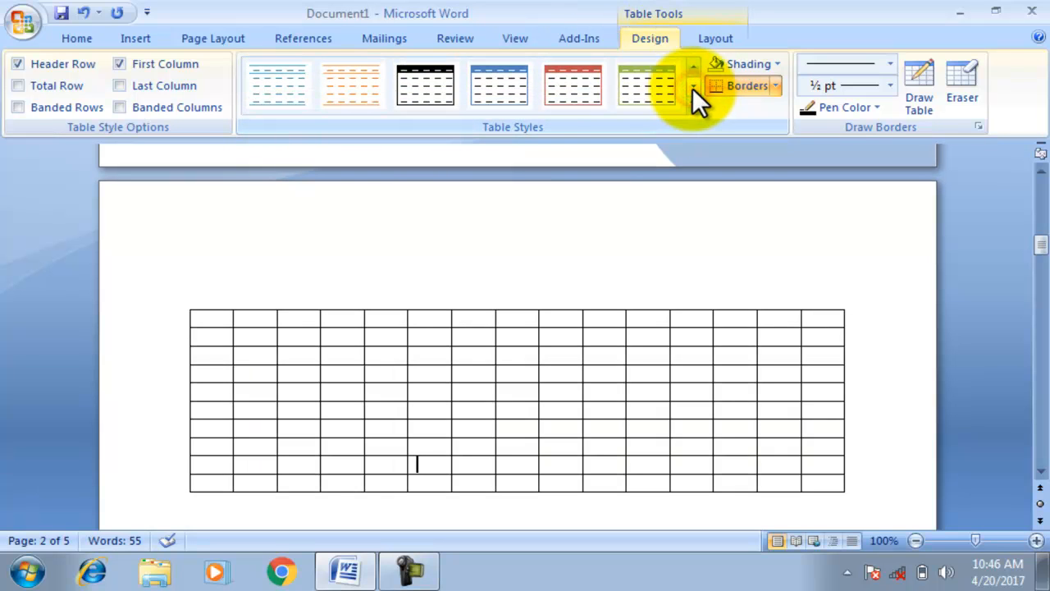
pyautogui.click(633, 82)
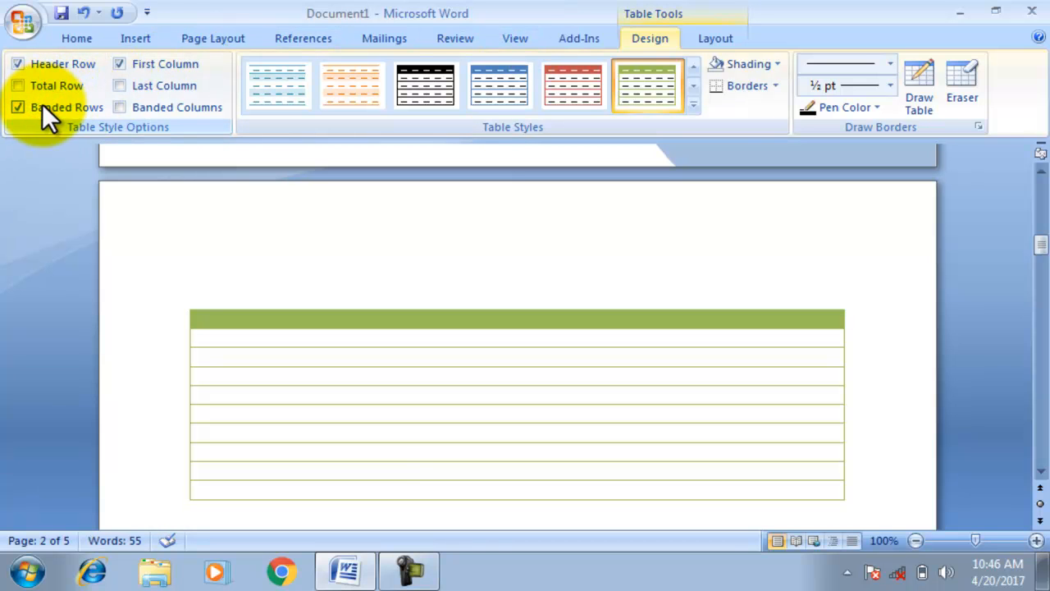
pyautogui.click(121, 106)
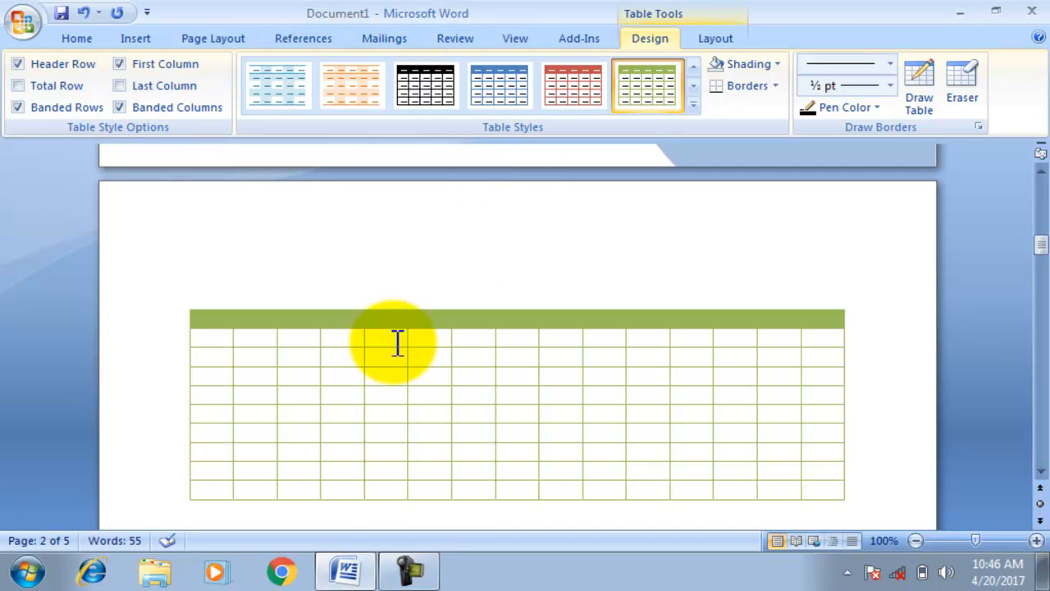
pyautogui.click(447, 495)
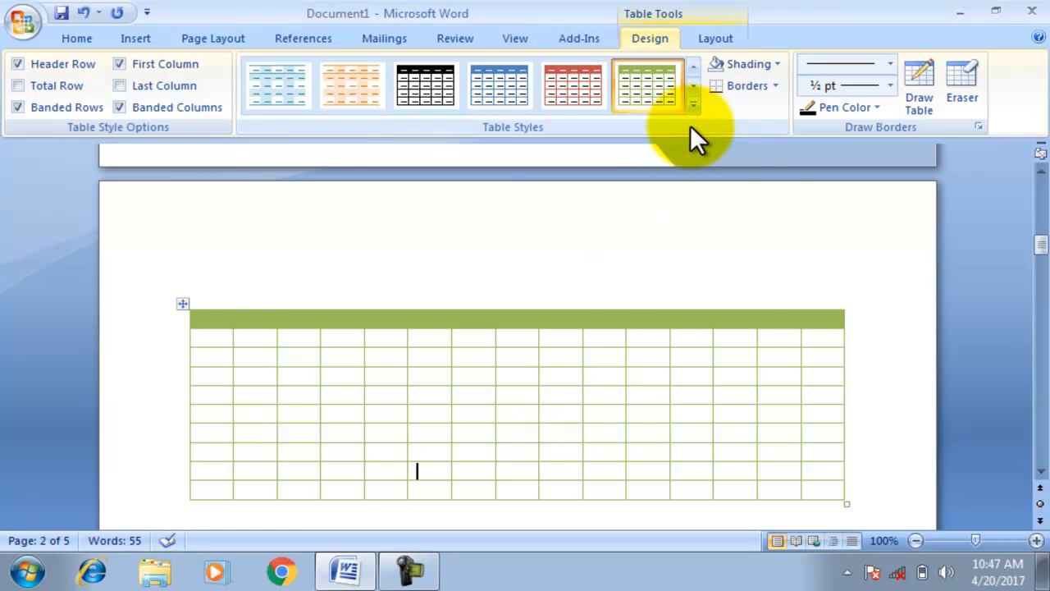
# Step: Try the orange grid style on the table, and replace it with the blue style with a solid header row and first column
pyautogui.click(694, 100)
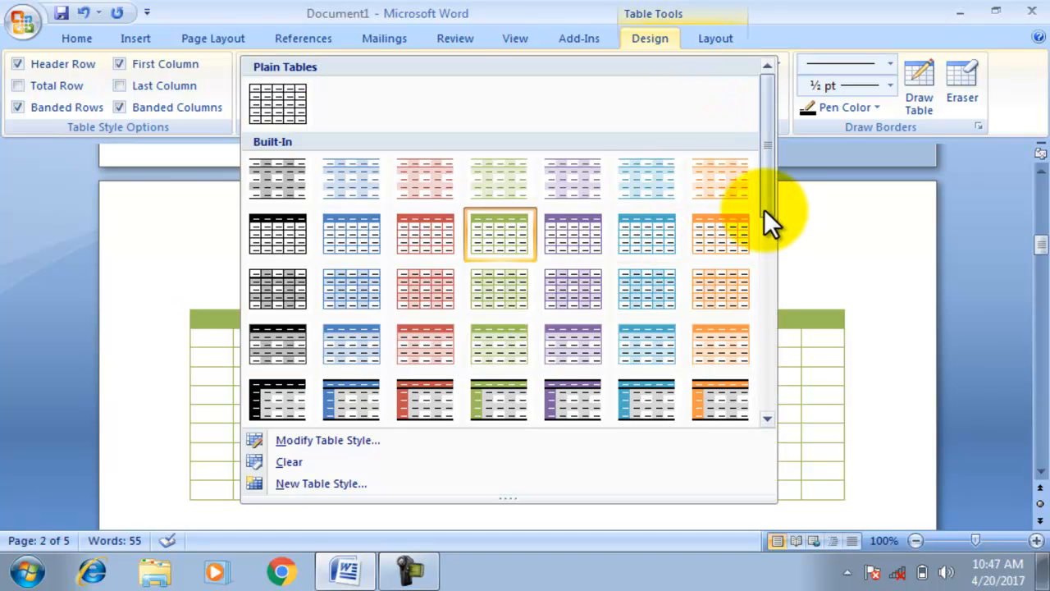
pyautogui.moveTo(760, 162); pyautogui.dragTo(761, 367)
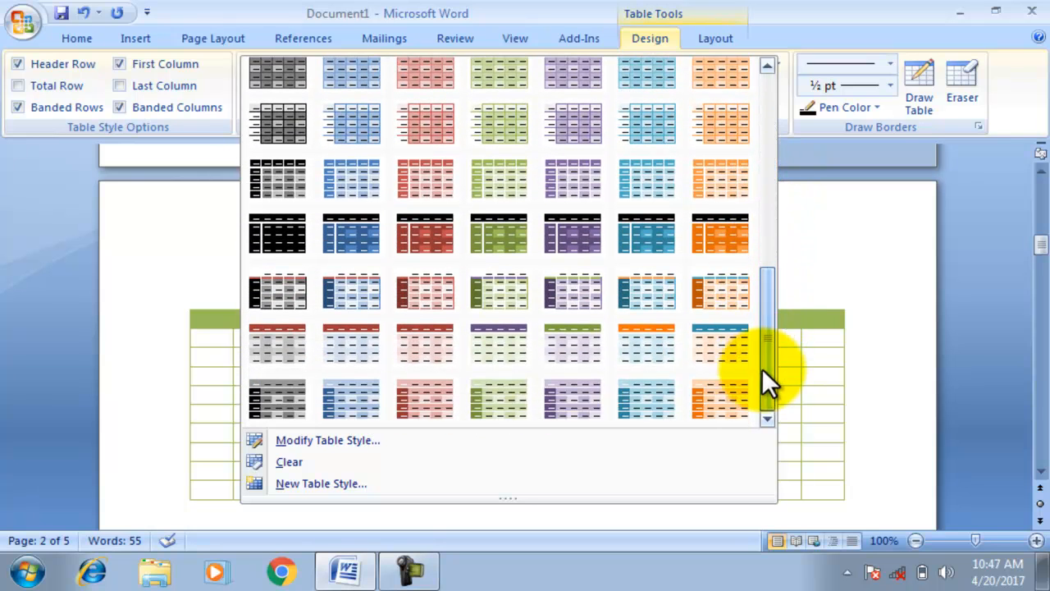
pyautogui.click(727, 105)
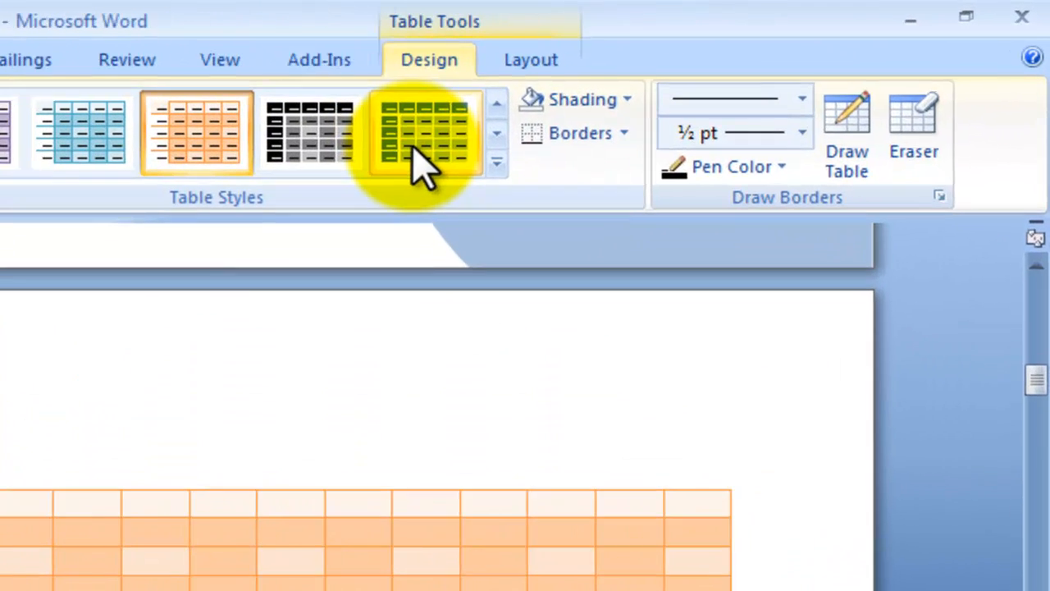
pyautogui.click(604, 104)
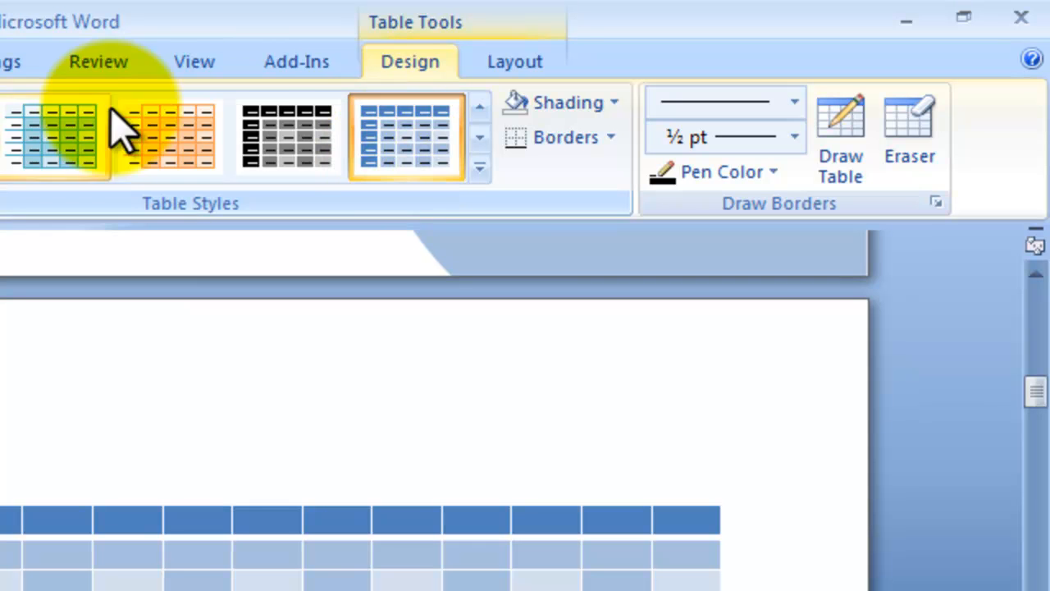
# Step: Turn off Banded Rows and Banded Columns for the blue-styled table
pyautogui.click(479, 106)
pyautogui.click(478, 109)
pyautogui.click(478, 109)
pyautogui.click(478, 109)
pyautogui.click(478, 109)
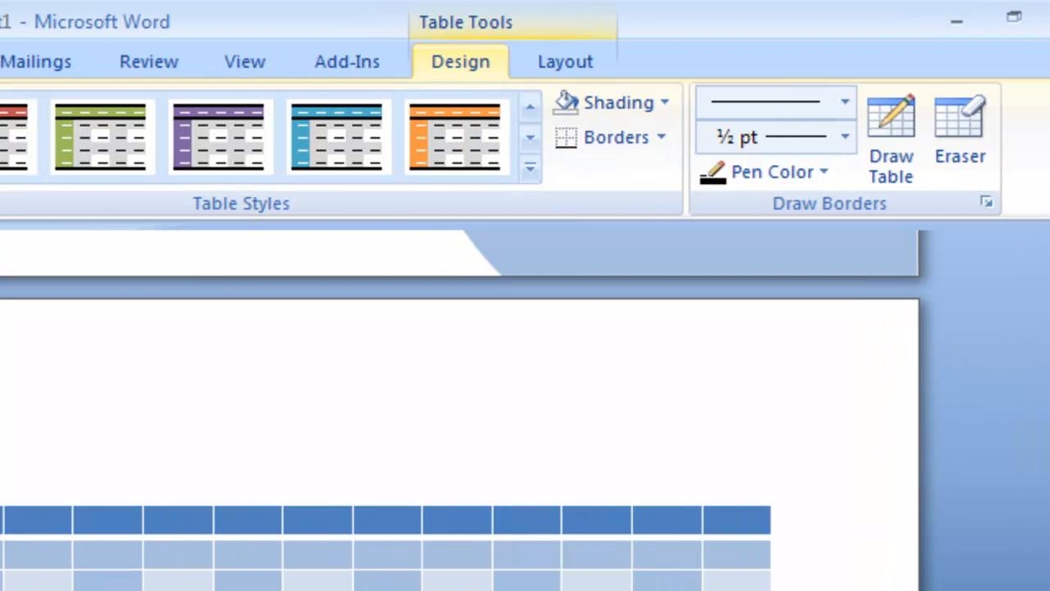
pyautogui.click(30, 172)
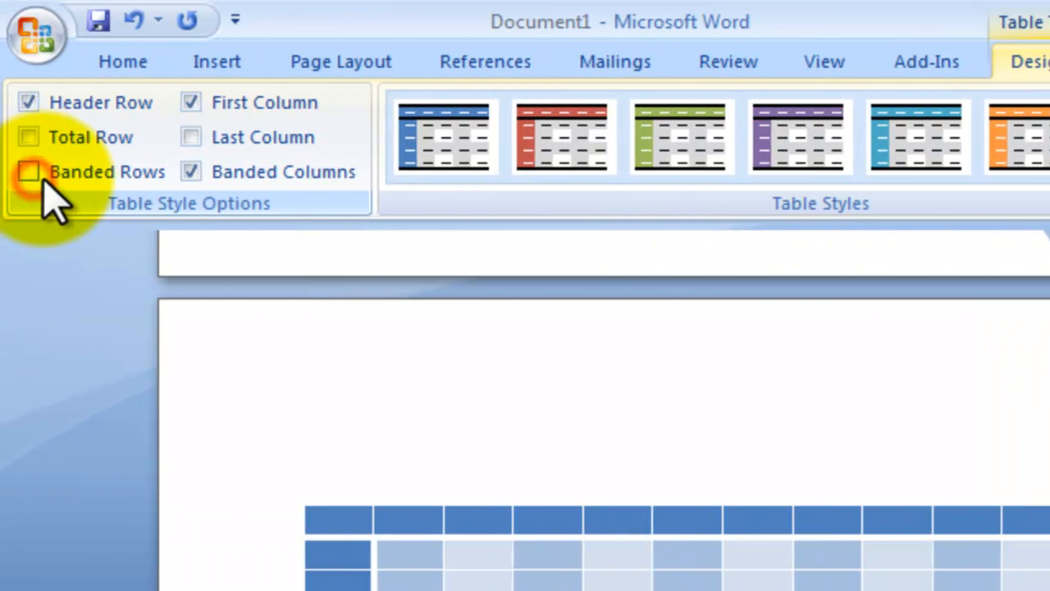
pyautogui.click(192, 171)
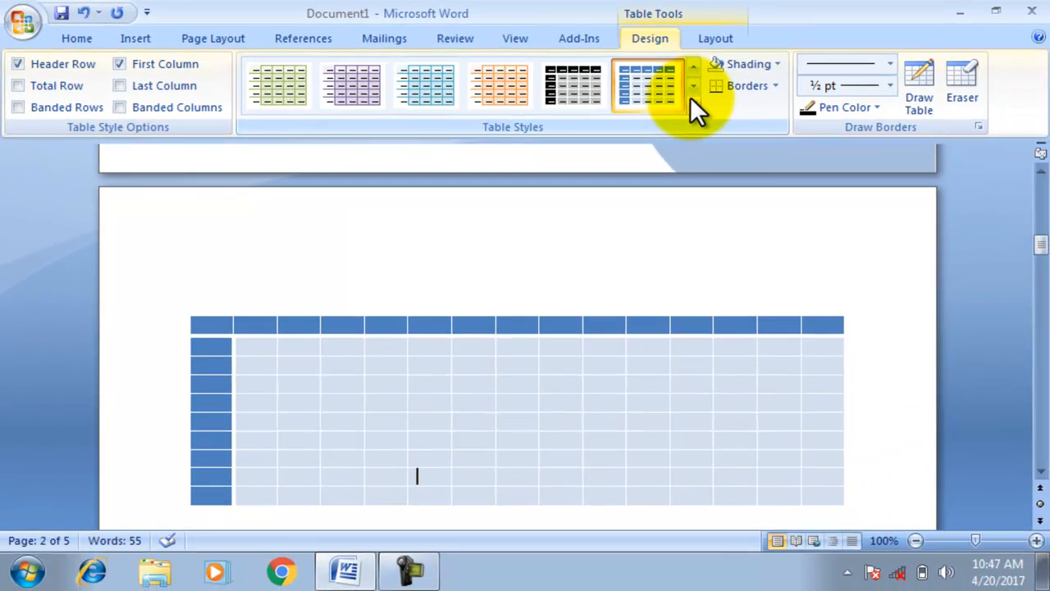
# Step: Browse the built-in table styles and apply the plain grid style to the table
pyautogui.click(693, 103)
pyautogui.scroll(-3, 574, 90)
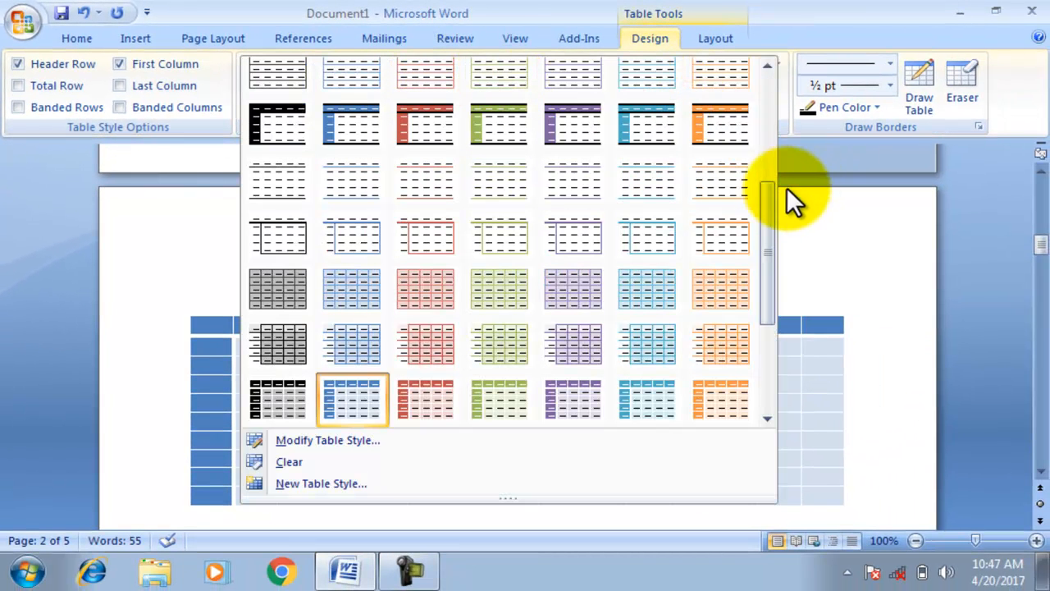
pyautogui.moveTo(772, 206); pyautogui.dragTo(772, 82)
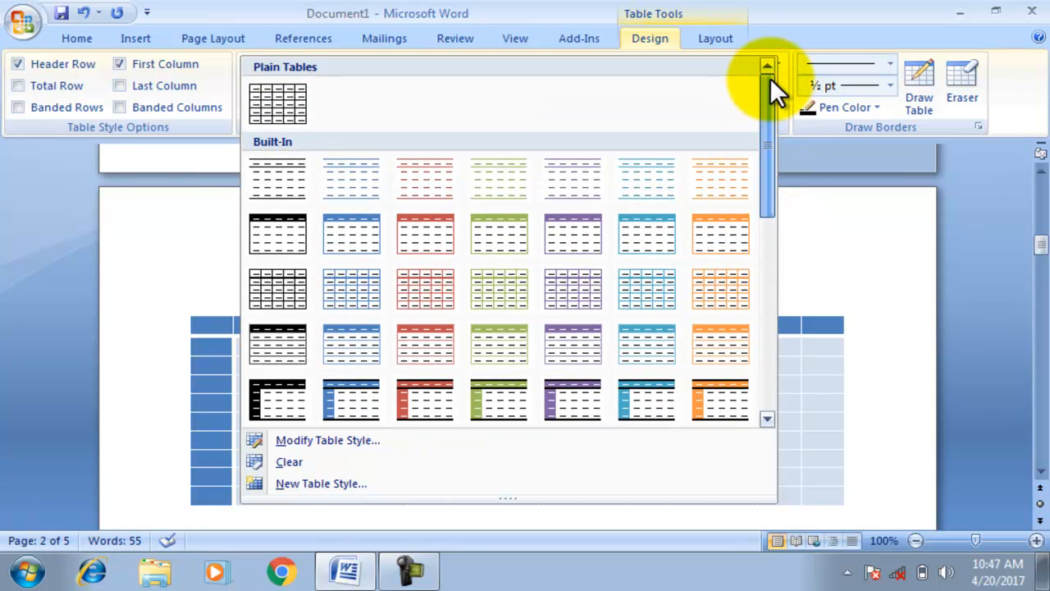
pyautogui.click(283, 121)
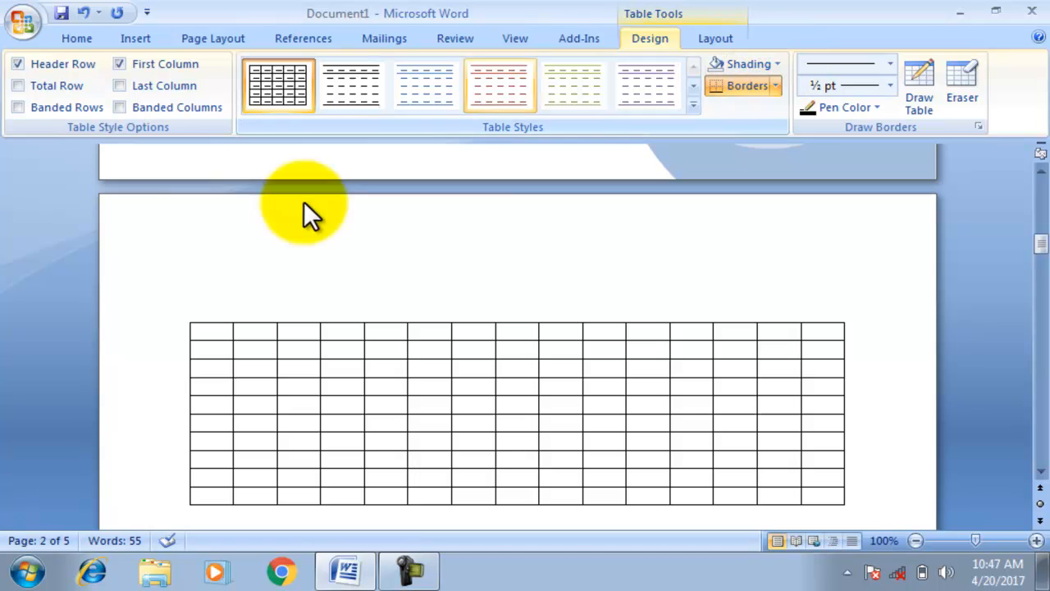
# Step: Shade the table's first row with a light red theme color
pyautogui.click(141, 334)
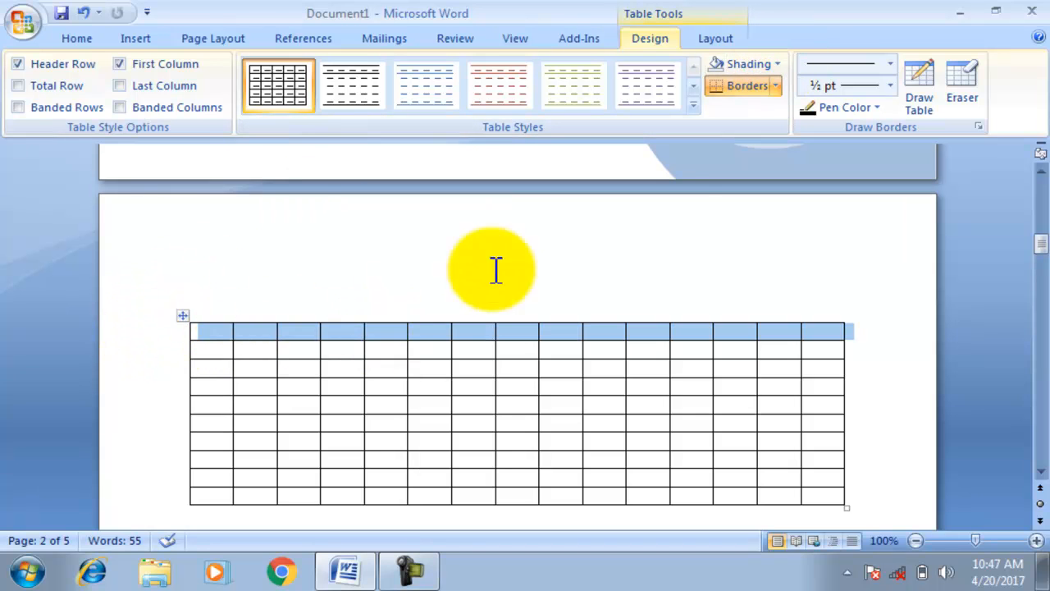
pyautogui.click(780, 64)
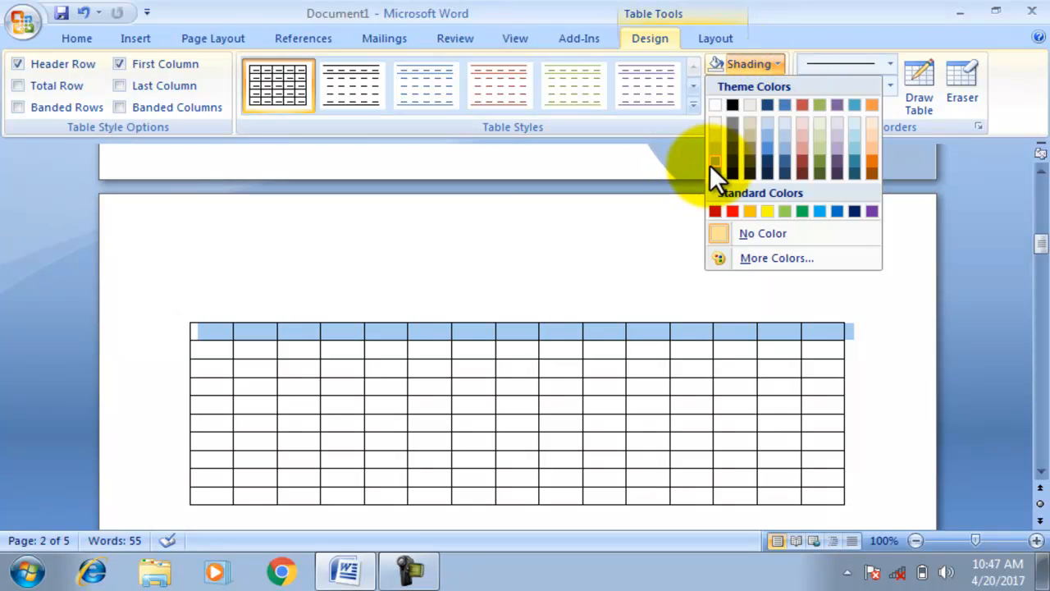
pyautogui.click(799, 146)
pyautogui.click(660, 373)
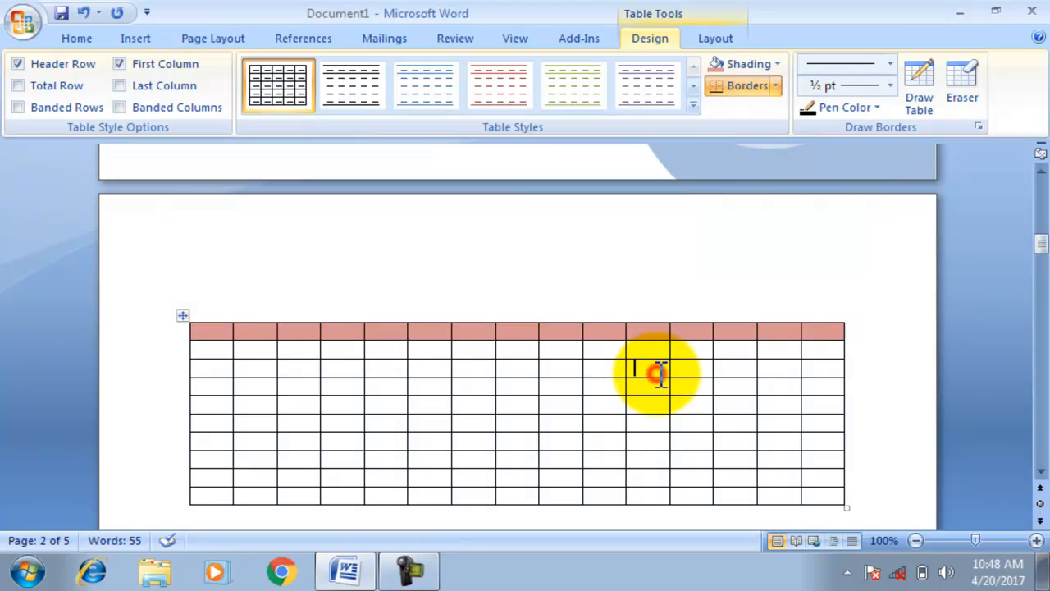
# Step: Shade the table's ninth column with a blue theme color
pyautogui.click(561, 316)
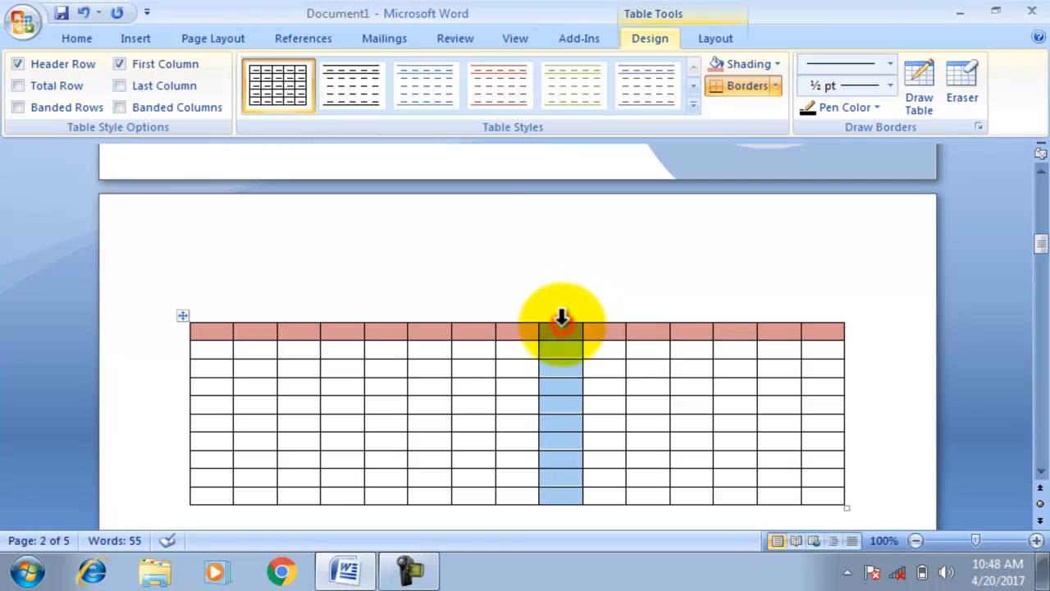
pyautogui.click(778, 64)
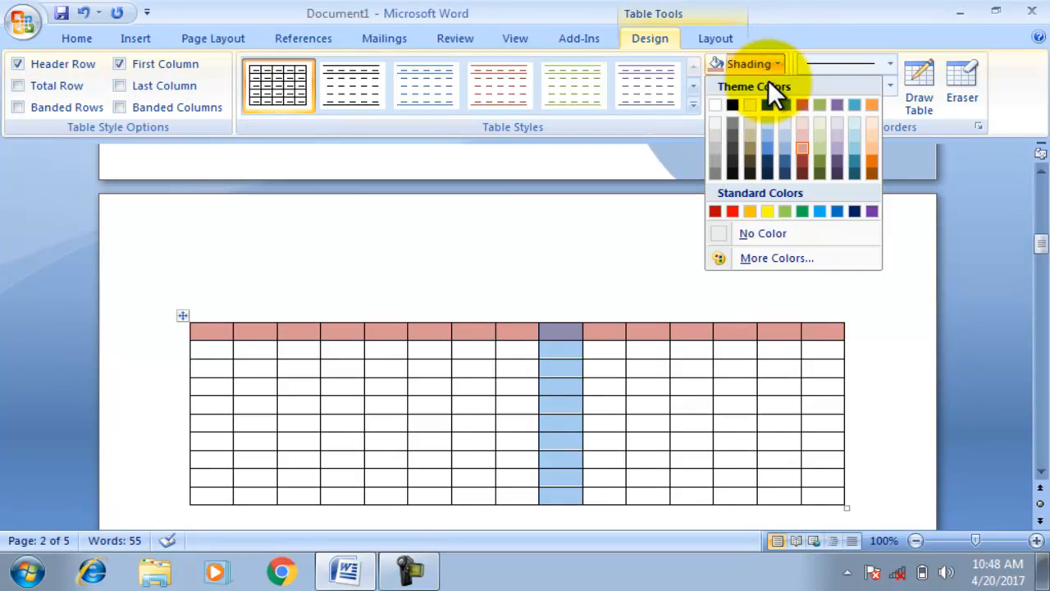
pyautogui.click(767, 143)
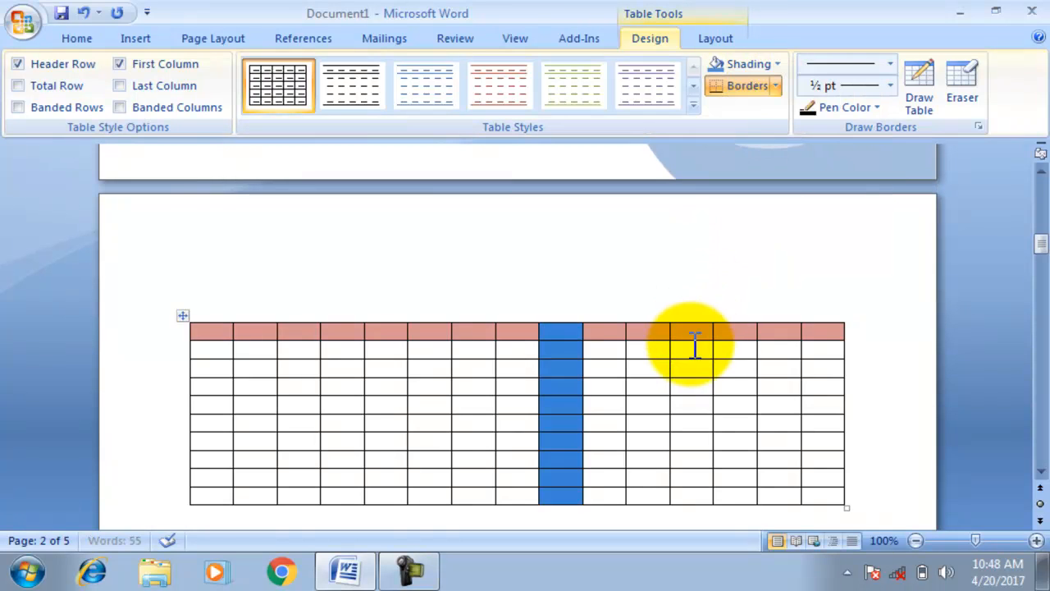
pyautogui.click(683, 389)
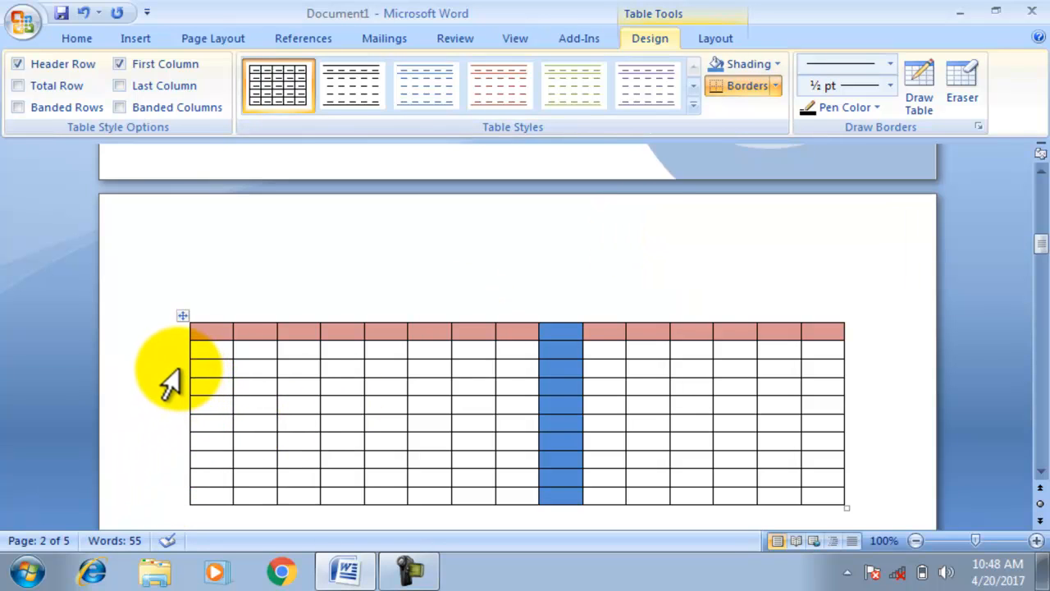
# Step: Try removing all borders from the table's third through last rows, and undo the change
pyautogui.moveTo(170, 373); pyautogui.dragTo(182, 515)
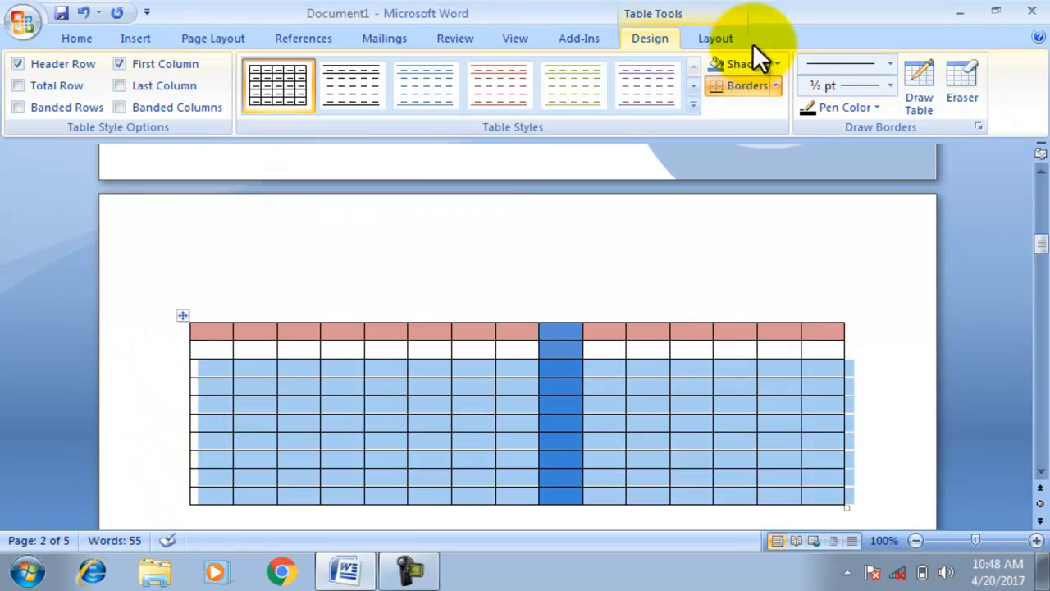
pyautogui.click(780, 85)
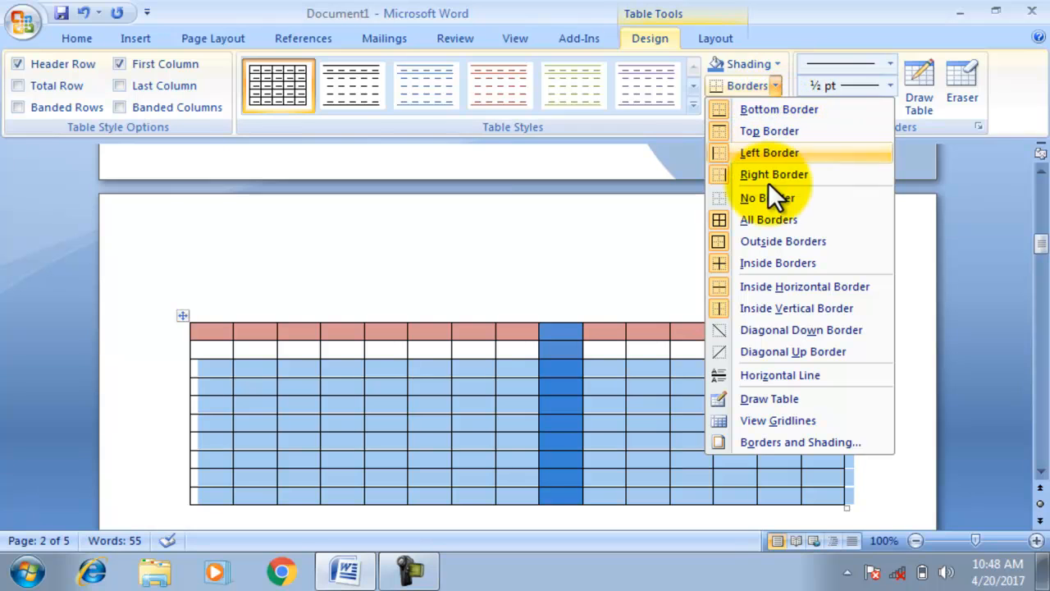
pyautogui.click(765, 199)
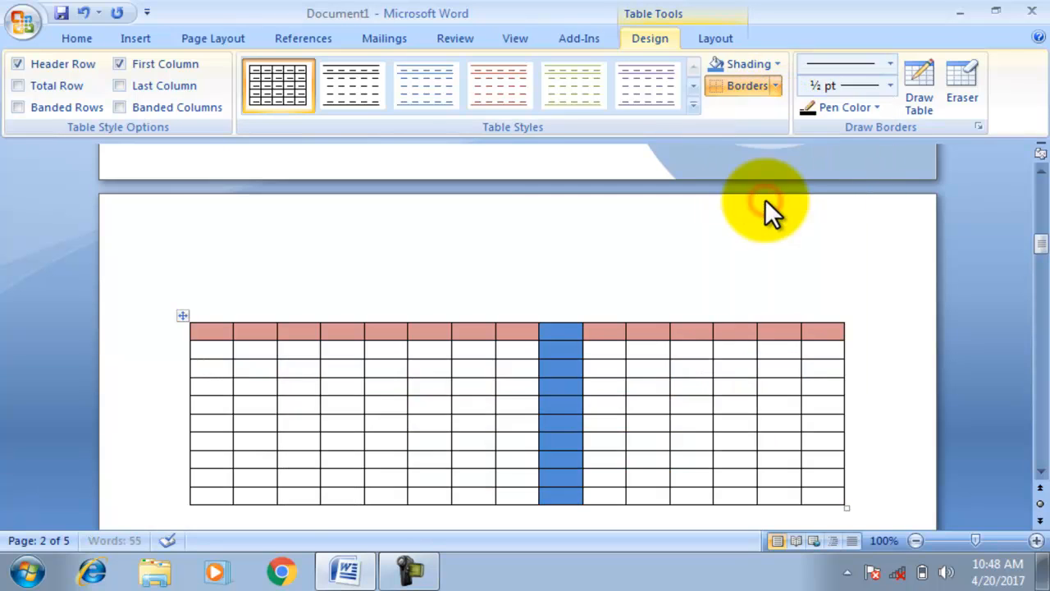
pyautogui.click(604, 433)
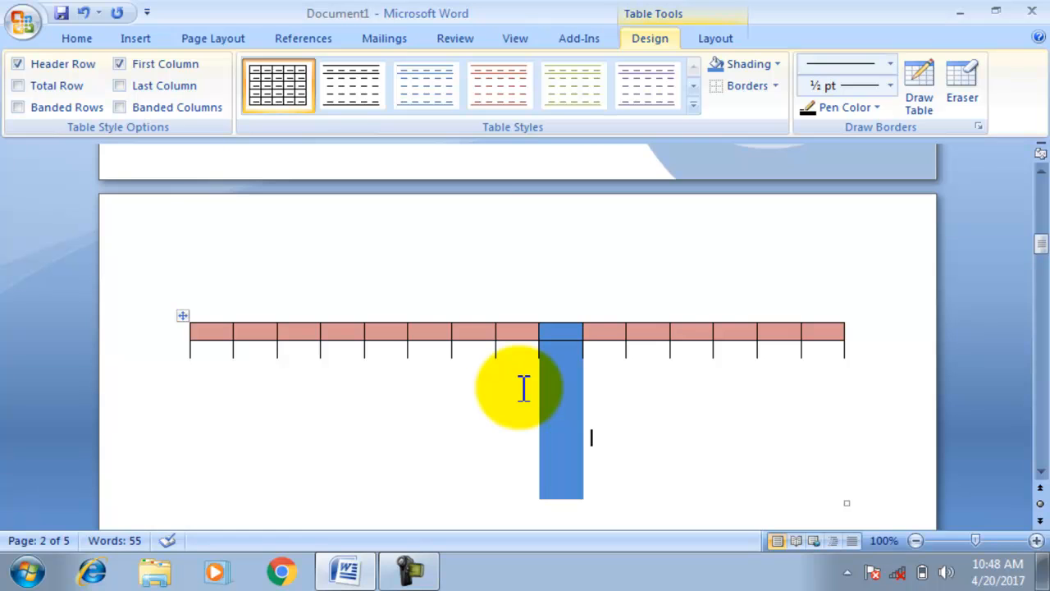
pyautogui.hotkey('ctrl', 'z')
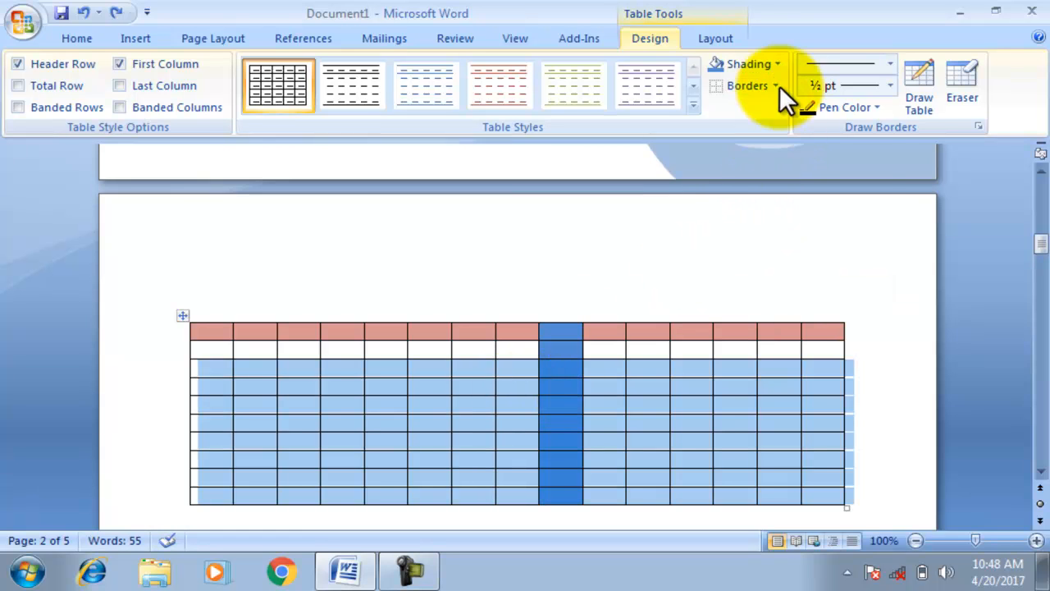
# Step: Remove the inside horizontal borders from the table's third through last rows
pyautogui.click(775, 82)
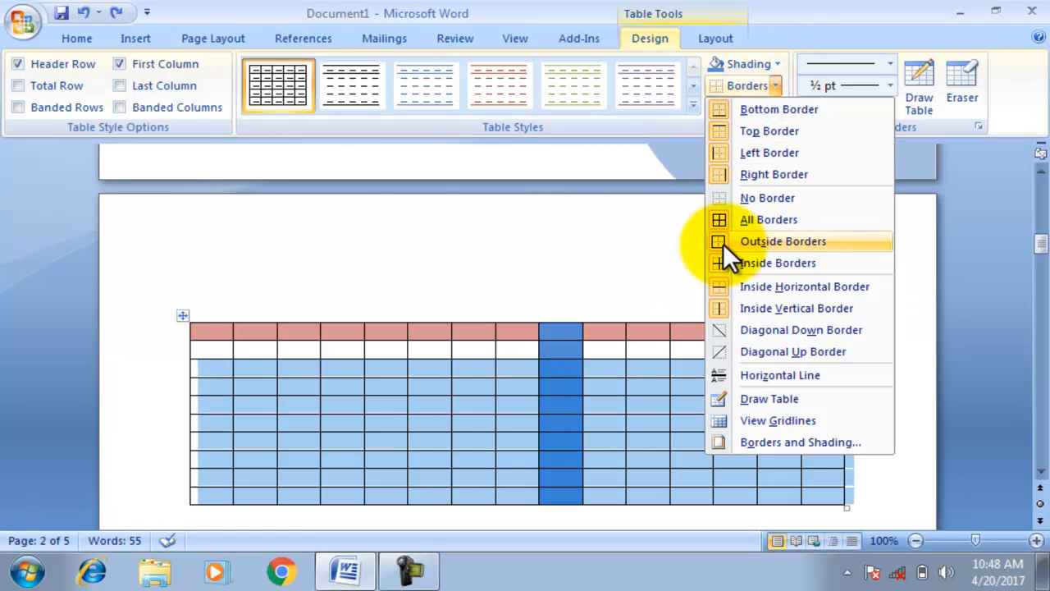
pyautogui.click(747, 286)
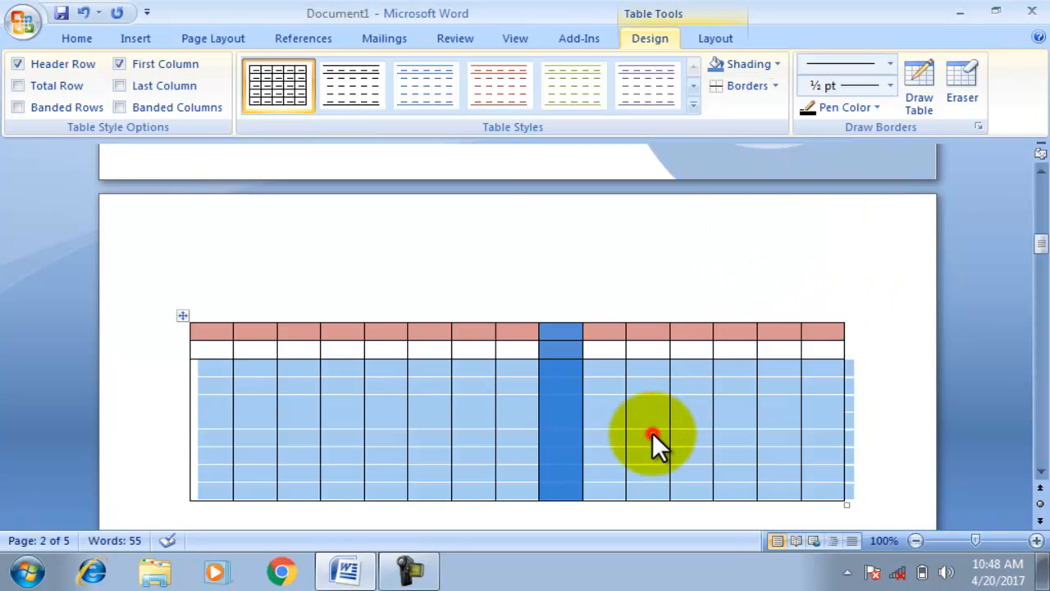
pyautogui.click(652, 432)
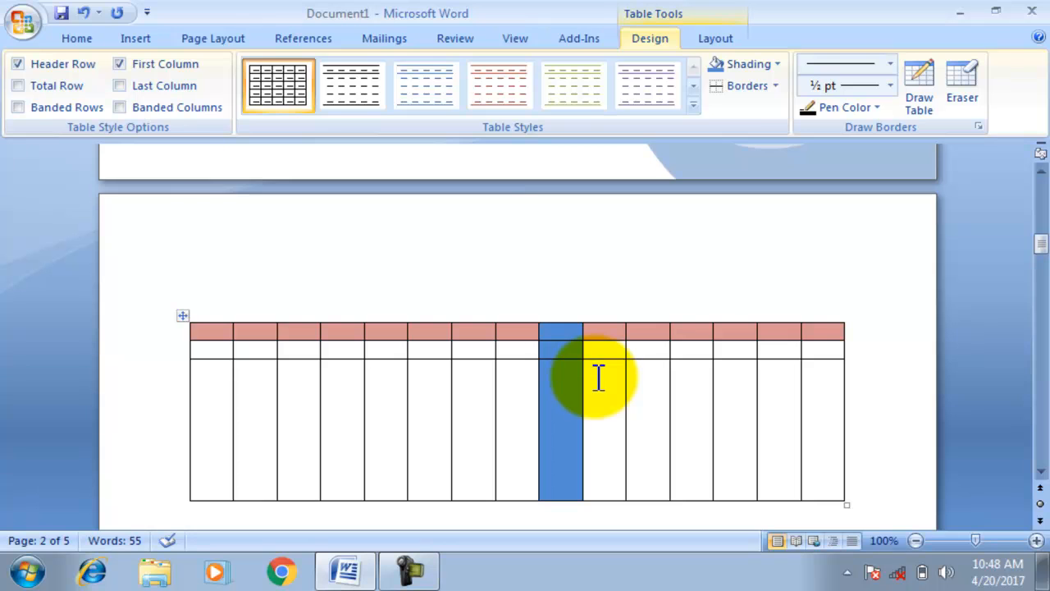
# Step: Select the whole table and set the border-drawing line style to a double line
pyautogui.click(772, 85)
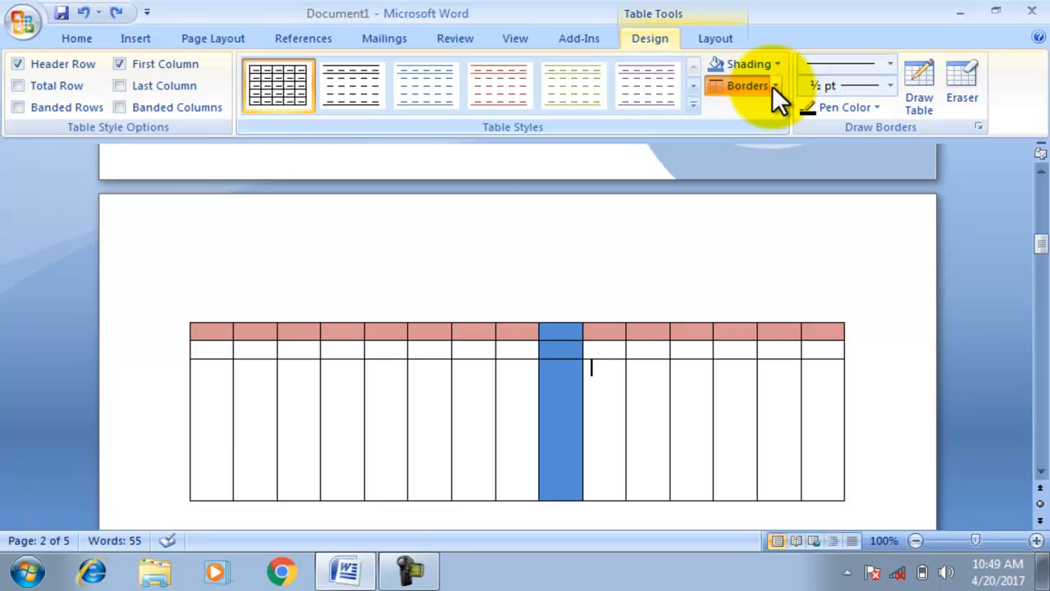
pyautogui.hotkey('ctrl', 'a')
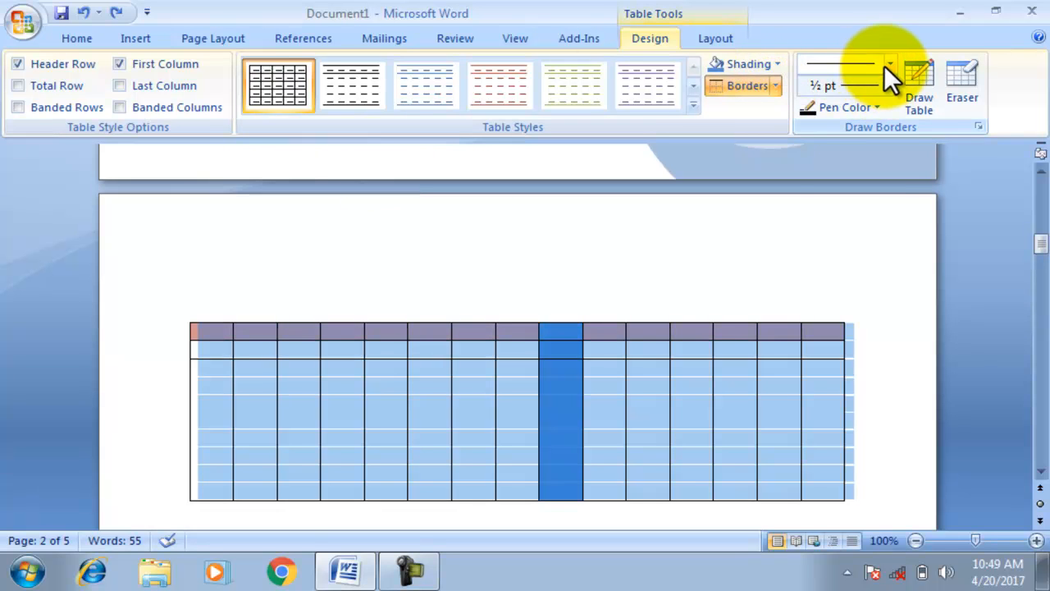
pyautogui.click(890, 63)
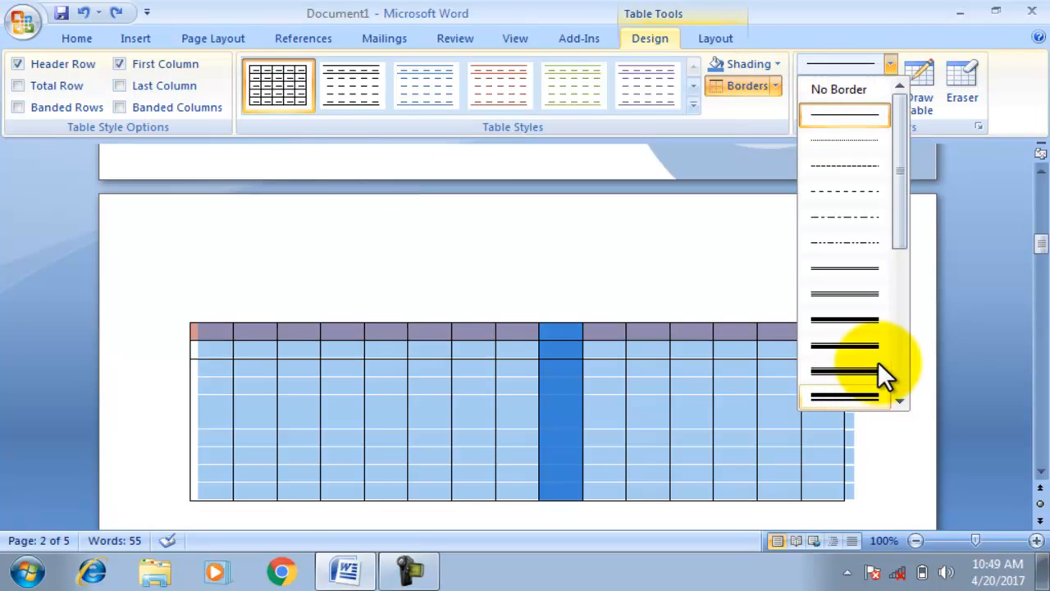
pyautogui.click(852, 272)
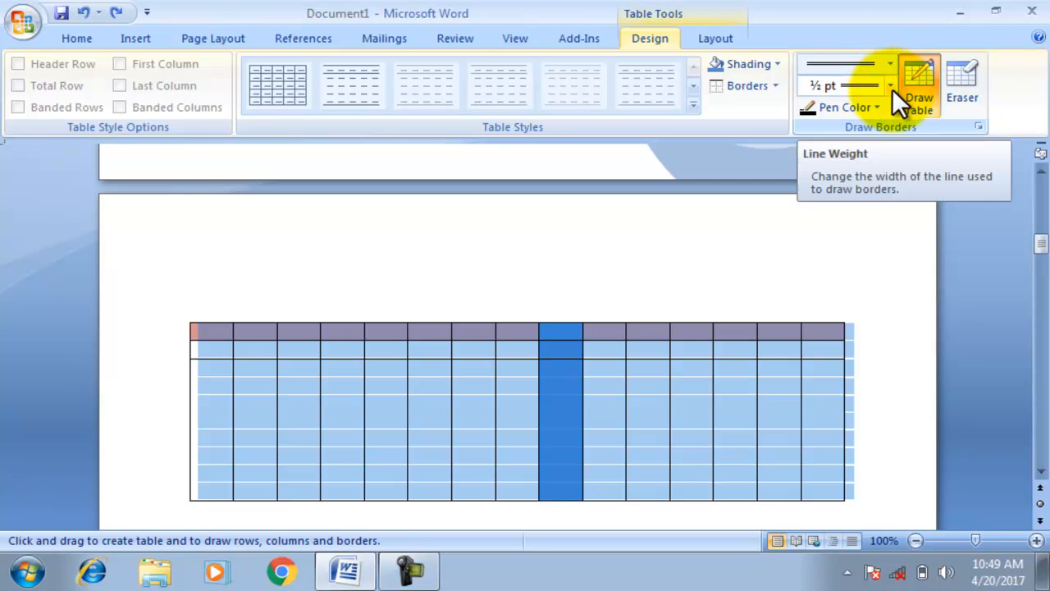
# Step: Choose the ½ pt double line in the Borders and Shading settings and apply it to the table's top, inside horizontal and bottom borders
pyautogui.click(777, 85)
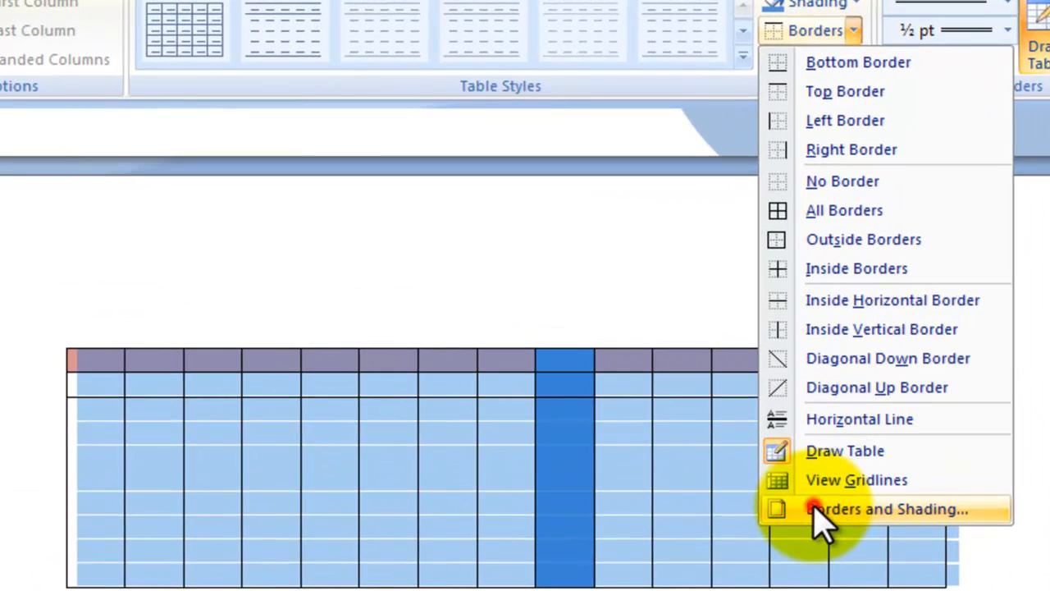
pyautogui.click(794, 484)
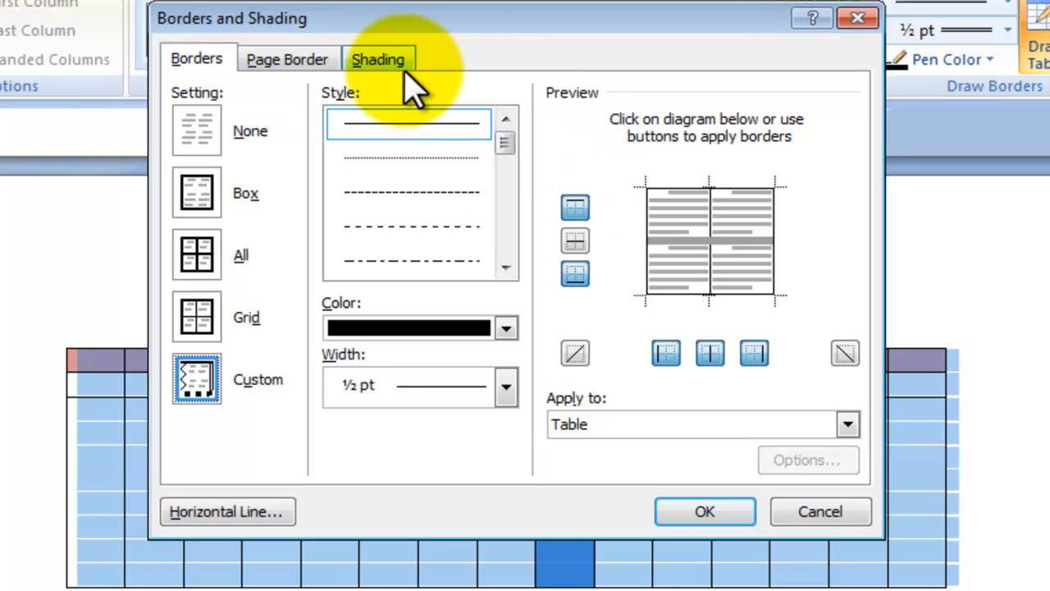
pyautogui.moveTo(500, 138); pyautogui.dragTo(499, 188)
pyautogui.click(462, 132)
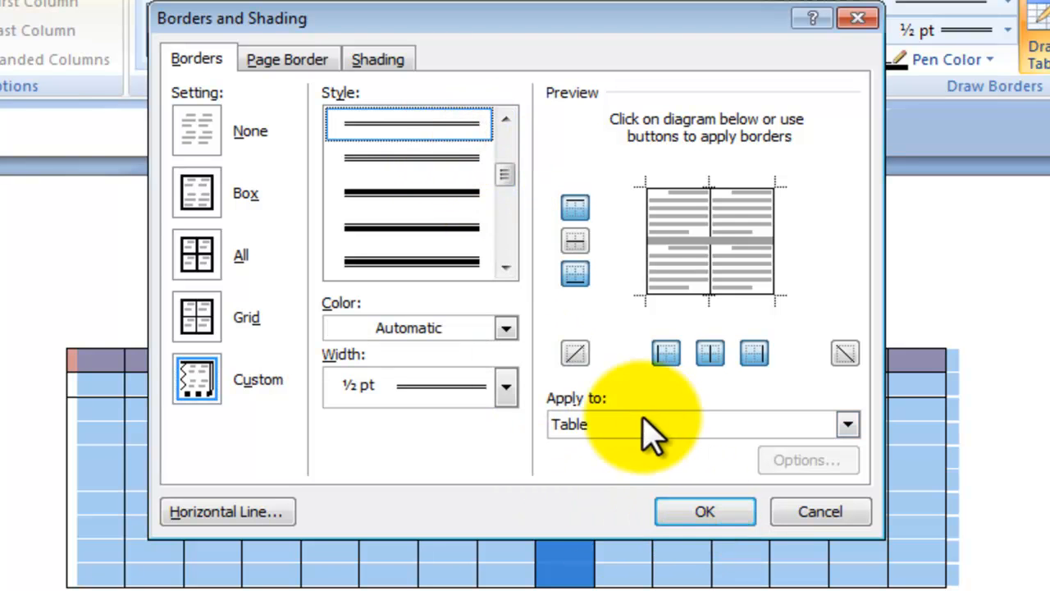
pyautogui.click(574, 240)
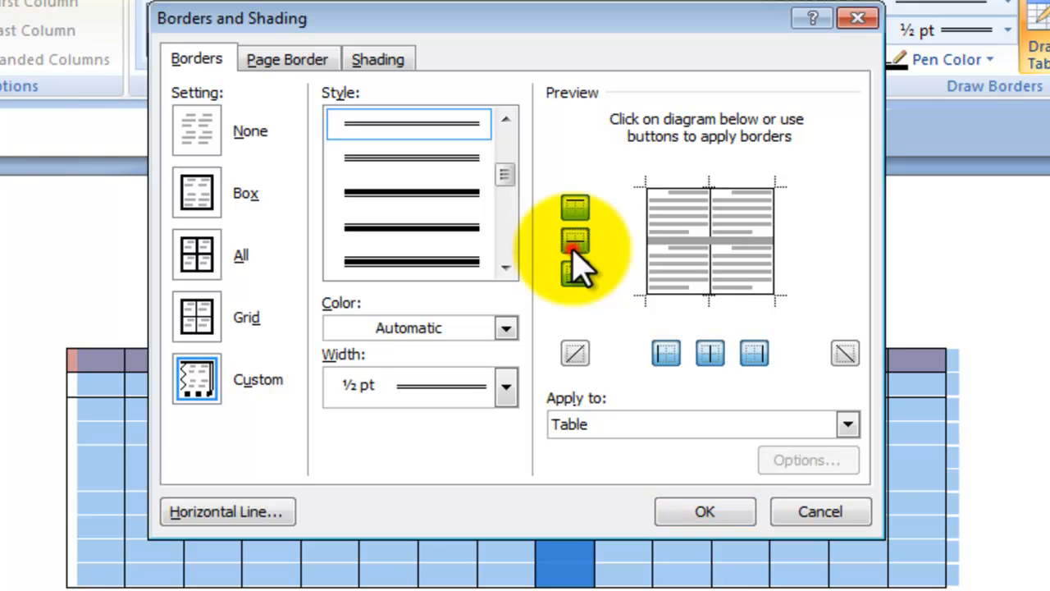
pyautogui.click(581, 276)
pyautogui.click(581, 276)
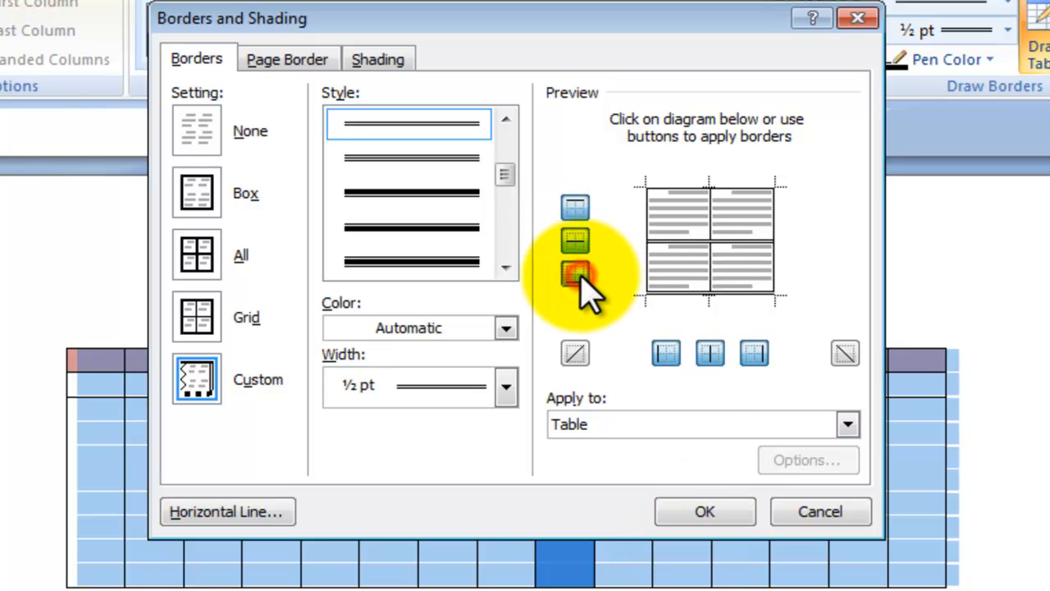
pyautogui.click(575, 208)
pyautogui.click(575, 208)
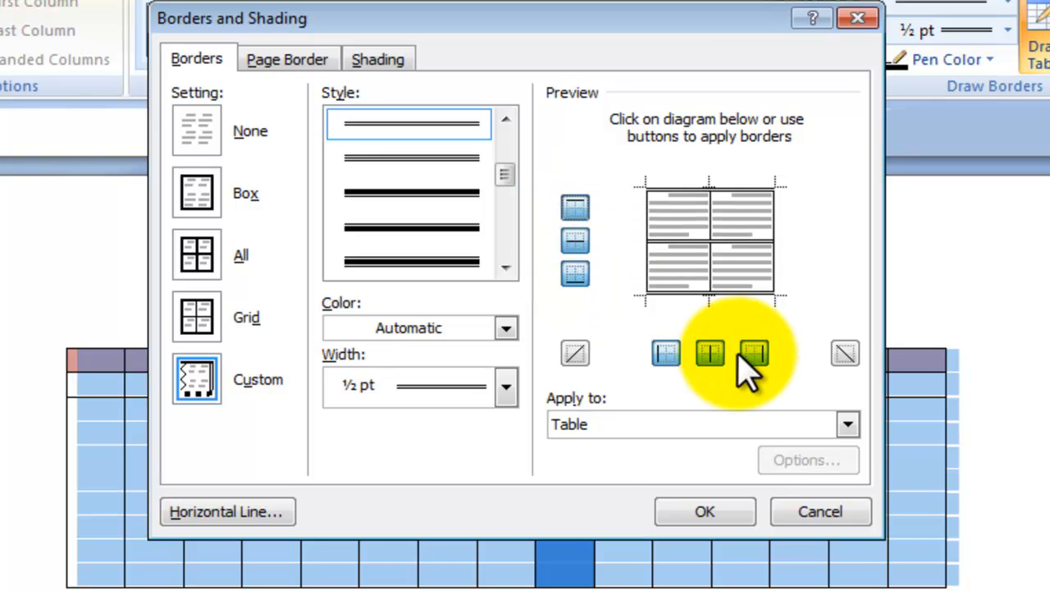
# Step: Apply the double line to the table's left, inside vertical and right borders, and confirm the border settings
pyautogui.click(667, 355)
pyautogui.click(668, 354)
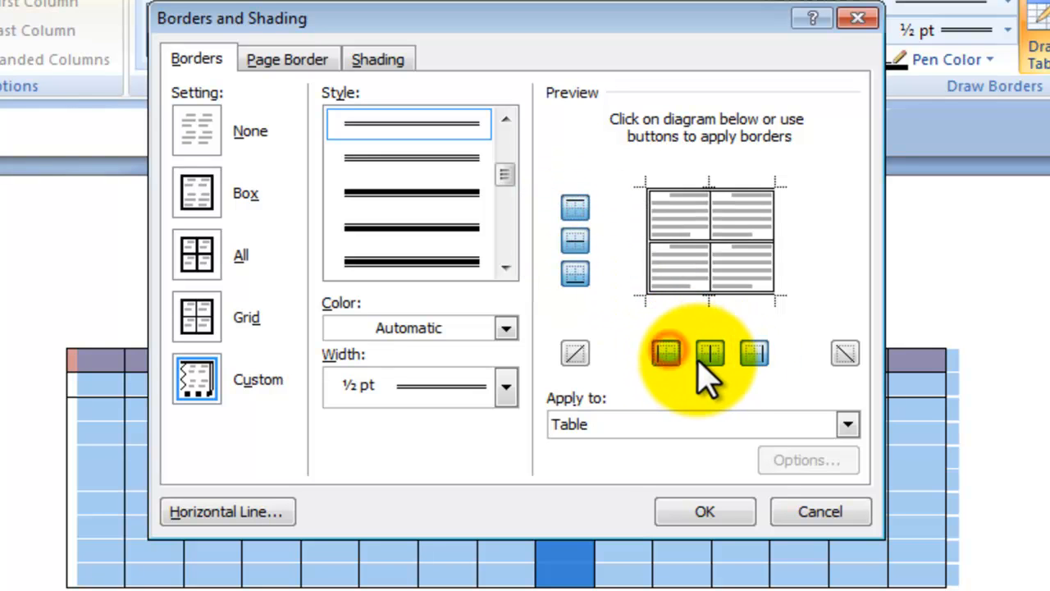
pyautogui.click(705, 361)
pyautogui.click(705, 361)
pyautogui.click(753, 356)
pyautogui.click(753, 356)
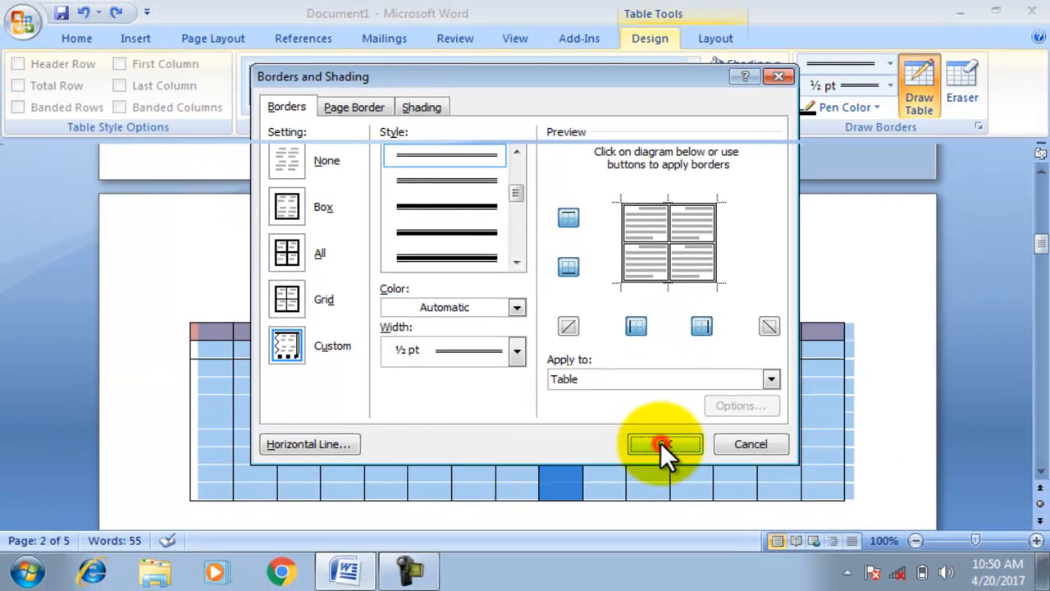
pyautogui.click(684, 477)
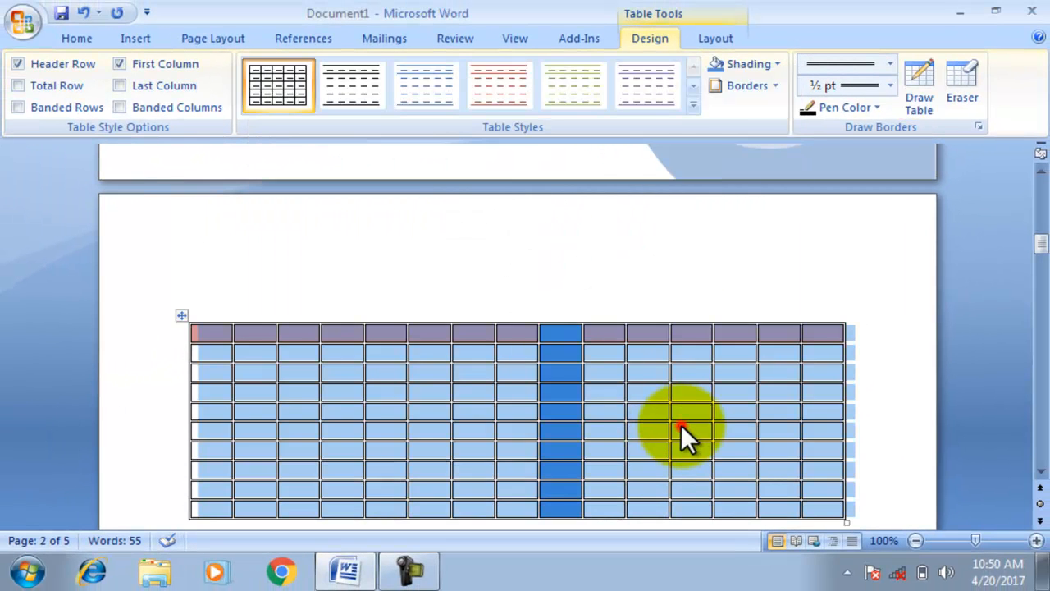
pyautogui.click(680, 424)
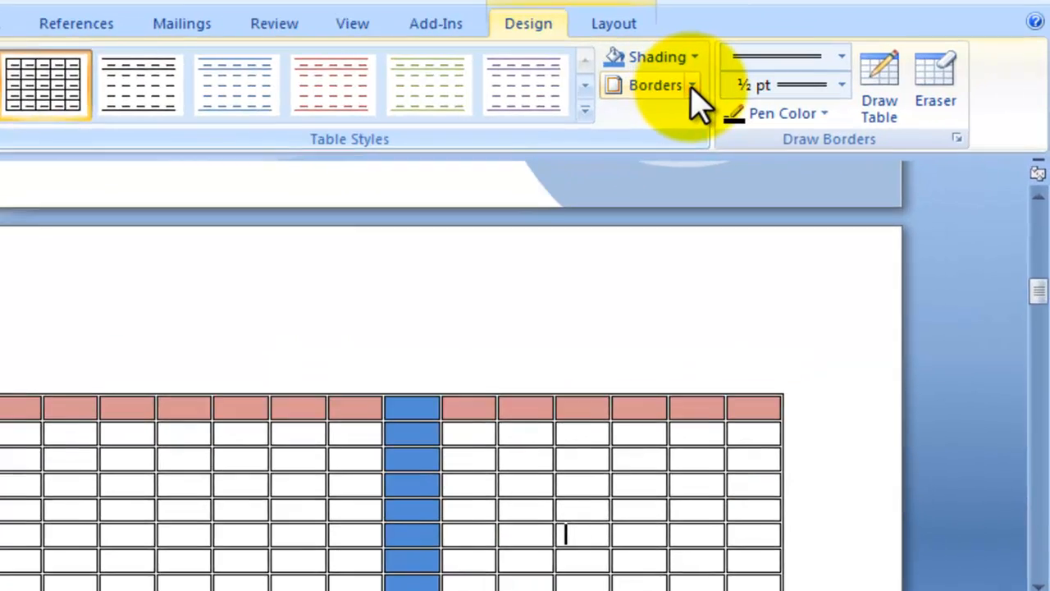
# Step: Undo the double-line borders and the removal of the inside horizontal borders, and deselect the table rows
pyautogui.click(776, 86)
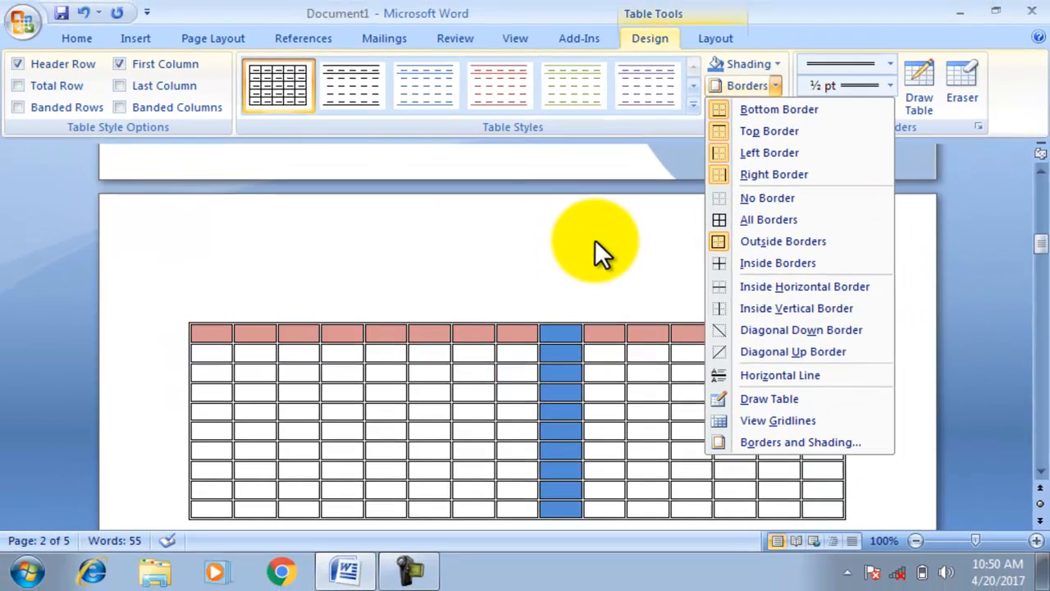
pyautogui.click(431, 300)
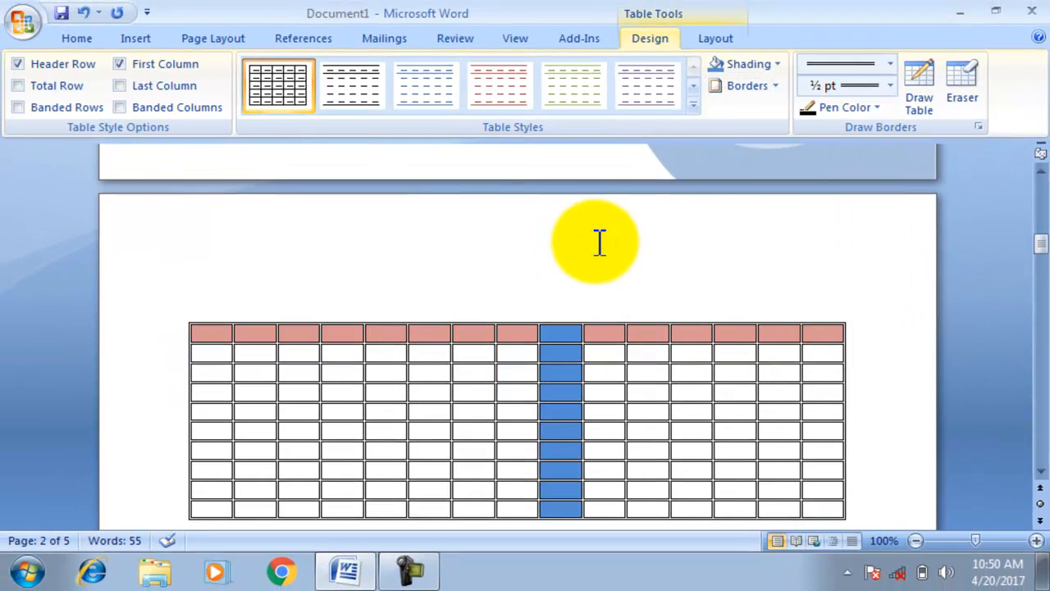
pyautogui.hotkey('ctrl', 'z')
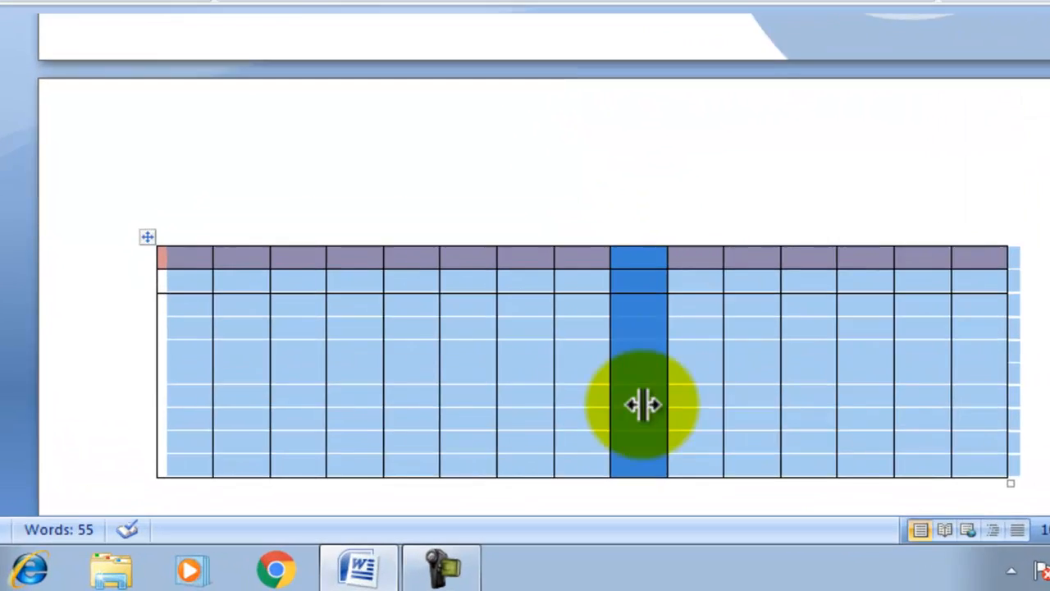
pyautogui.hotkey('ctrl', 'z')
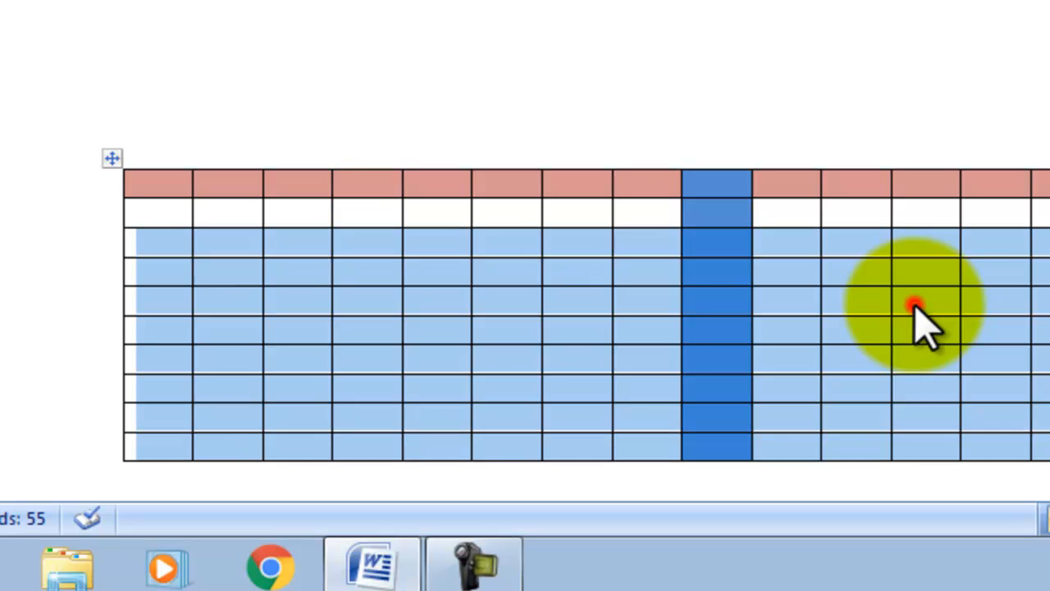
pyautogui.click(914, 317)
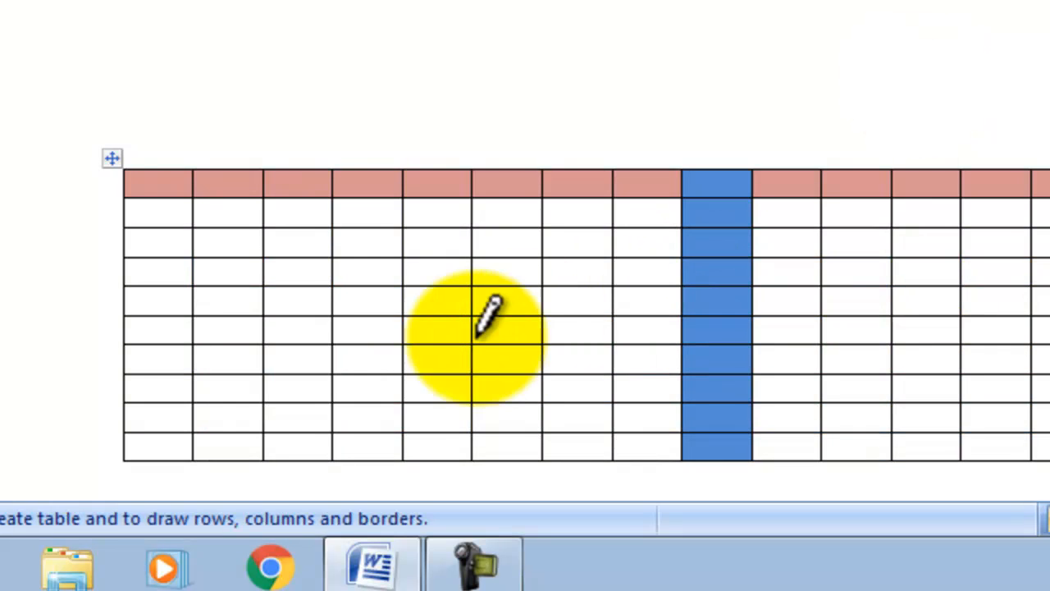
# Step: Use Draw Table to split the first column with a double vertical line and add double borders and a diagonal in the third column
pyautogui.moveTo(158, 170); pyautogui.dragTo(163, 439)
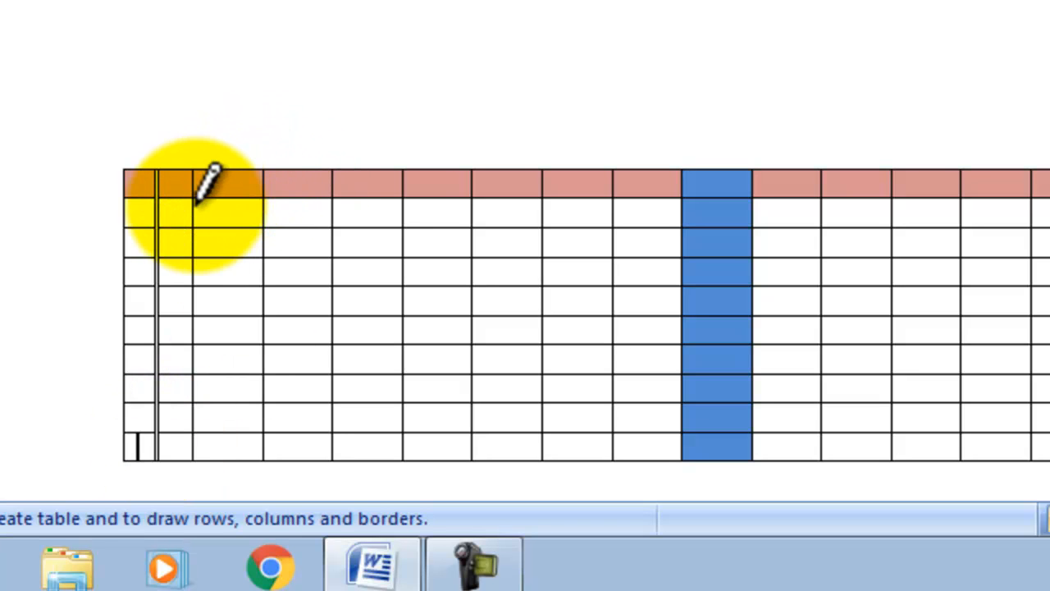
pyautogui.moveTo(196, 203)
pyautogui.mouseDown()
pyautogui.moveTo(253, 224)
pyautogui.moveTo(214, 208)
pyautogui.moveTo(233, 213)
pyautogui.moveTo(219, 204)
pyautogui.moveTo(232, 200)
pyautogui.mouseUp()
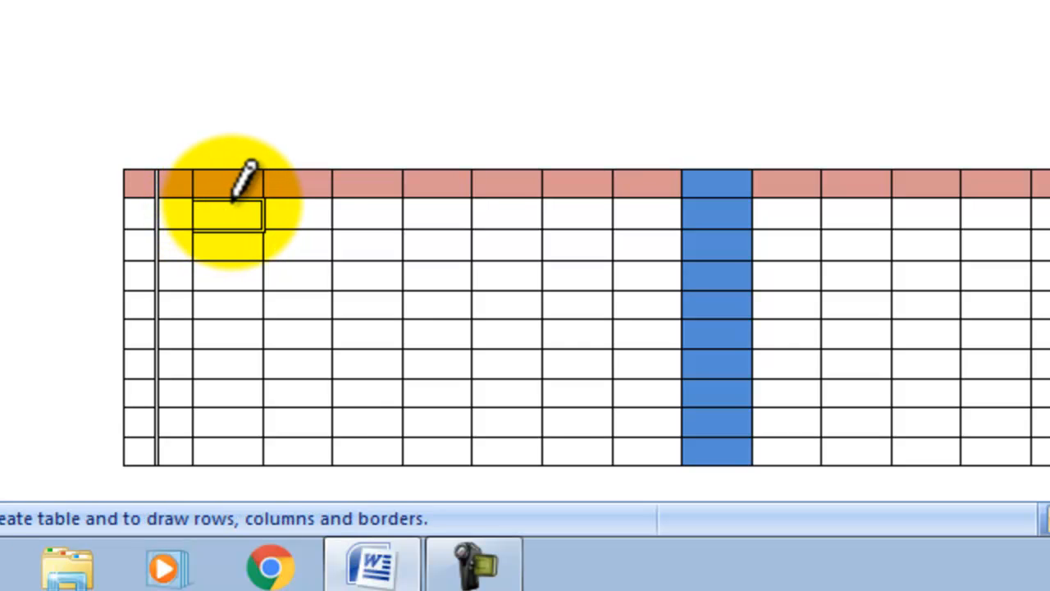
pyautogui.click(234, 266)
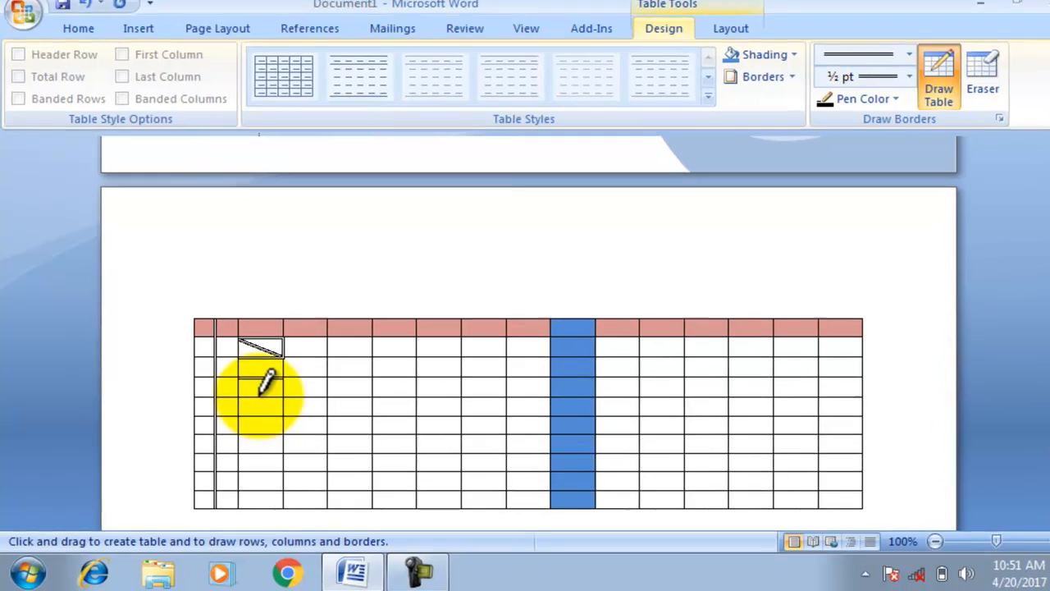
pyautogui.click(247, 373)
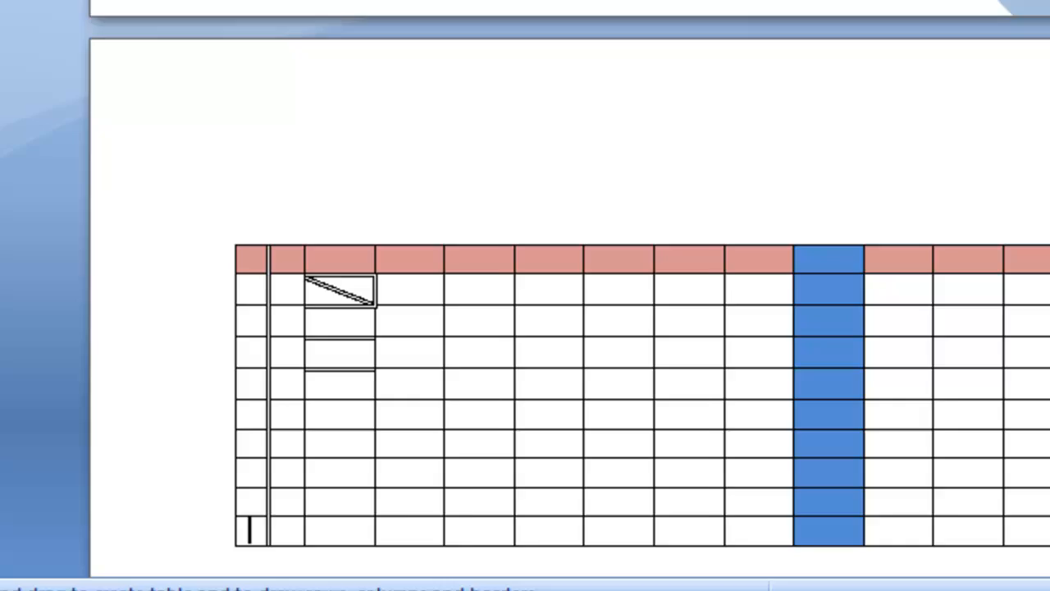
pyautogui.click(1020, 88)
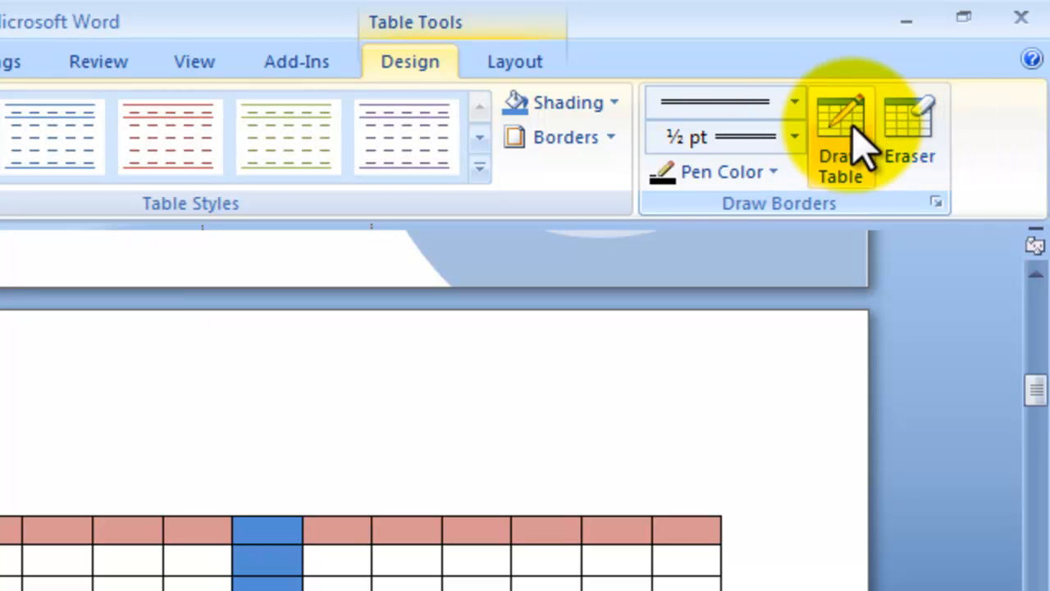
# Step: Erase the lines separating rows 2 to 5 in the seventh column, plus the diagonal and lower border of the third column's second-row cell
pyautogui.click(906, 136)
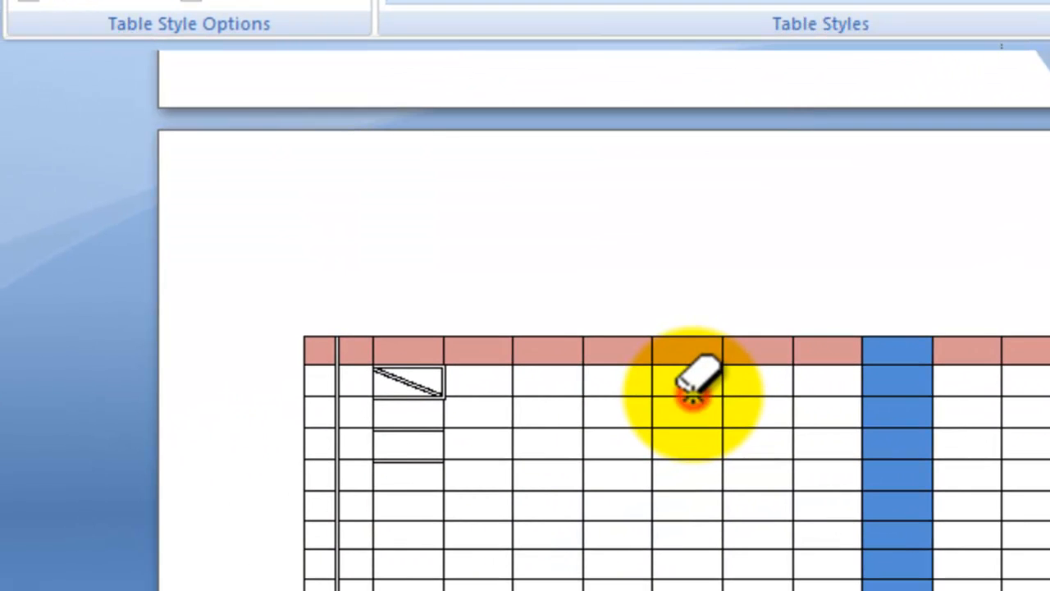
pyautogui.moveTo(692, 394); pyautogui.dragTo(680, 463)
pyautogui.click(684, 466)
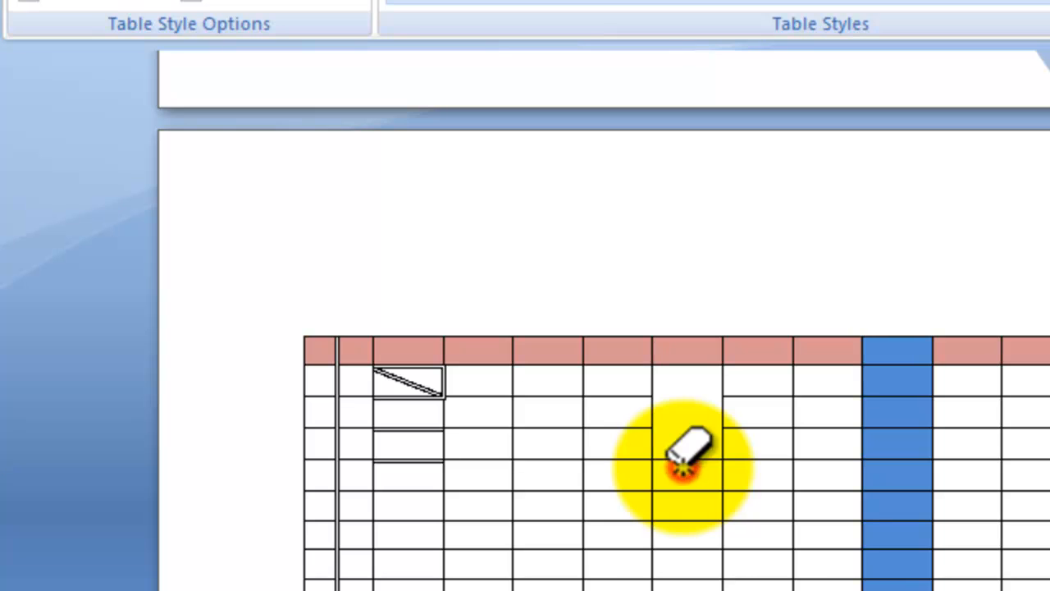
pyautogui.click(416, 392)
pyautogui.click(391, 381)
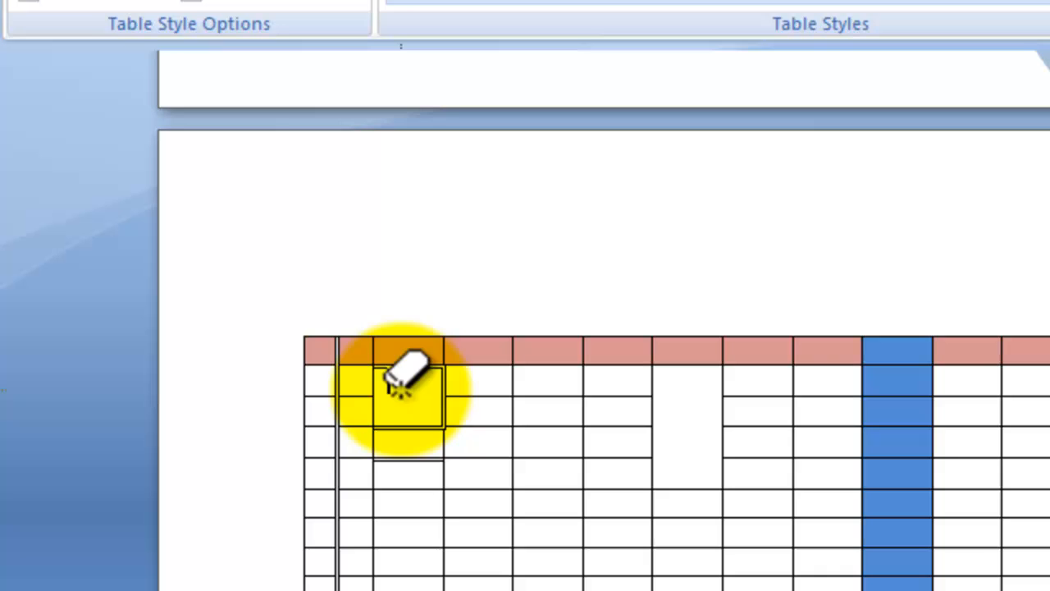
# Step: Erase the line between the fourth and fifth rows in the table's third column
pyautogui.click(395, 450)
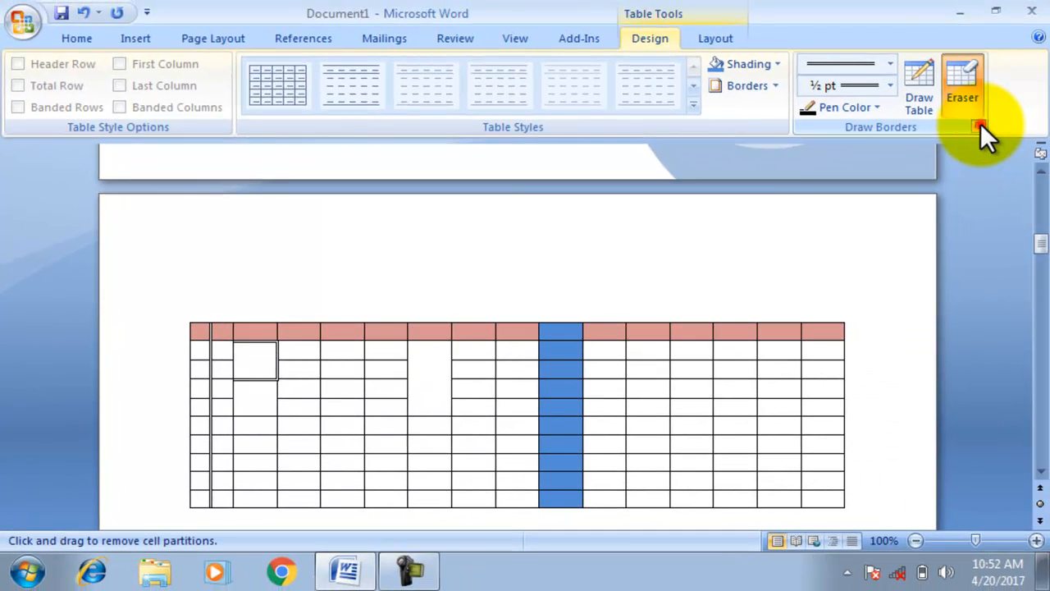
# Step: Apply a ½ pt black Box page border to the whole document after trying the 3-D and None settings
pyautogui.click(979, 124)
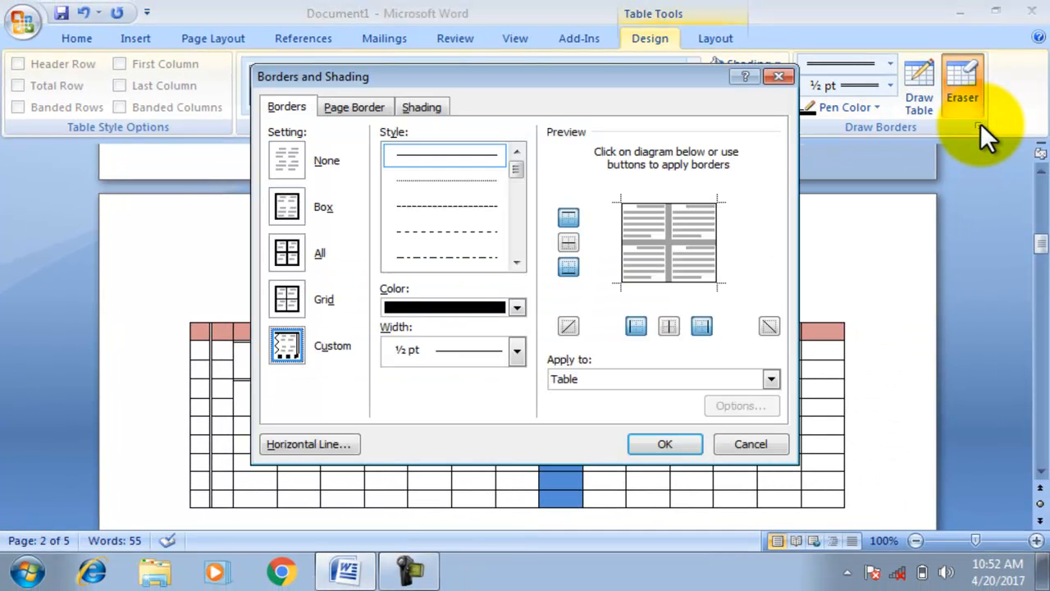
pyautogui.click(346, 106)
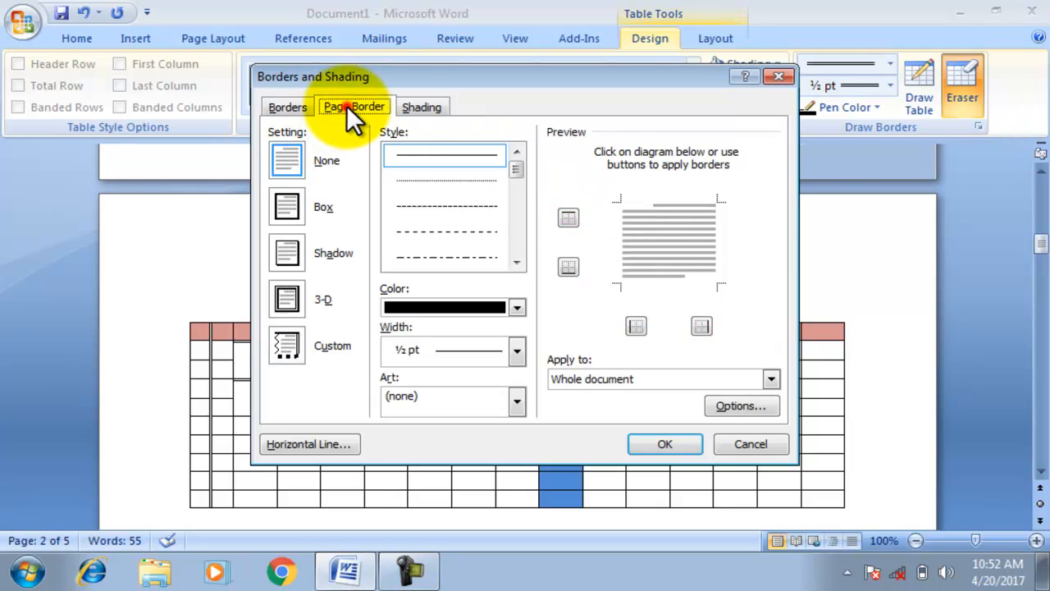
pyautogui.click(421, 107)
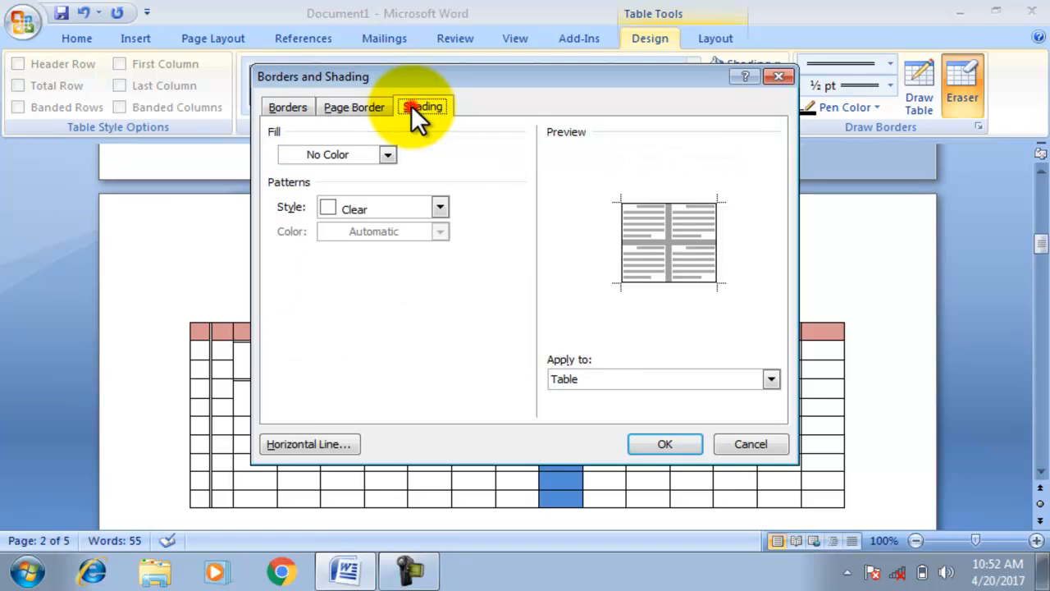
pyautogui.click(354, 107)
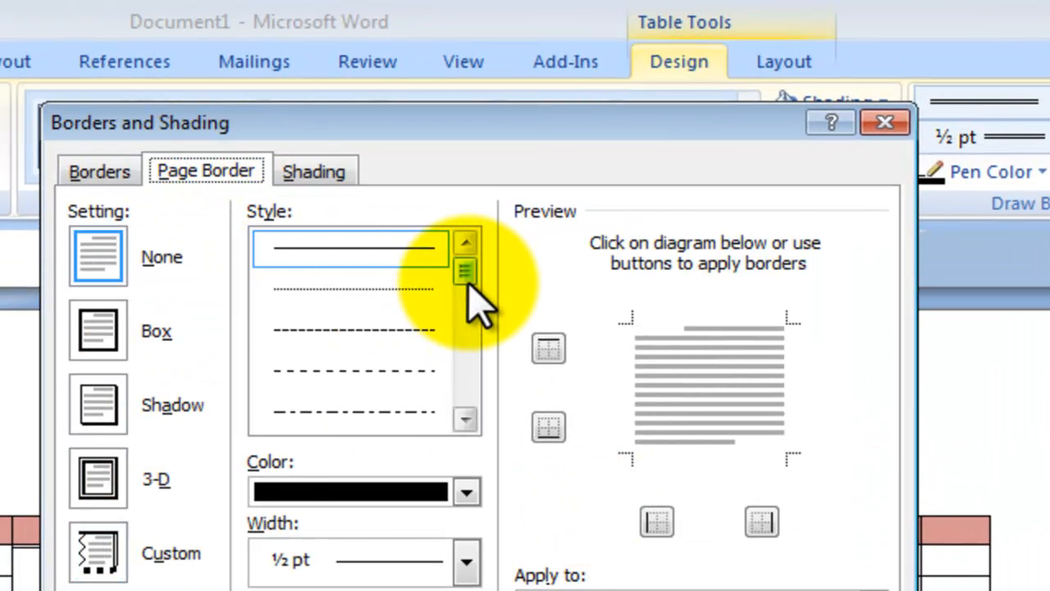
pyautogui.click(101, 478)
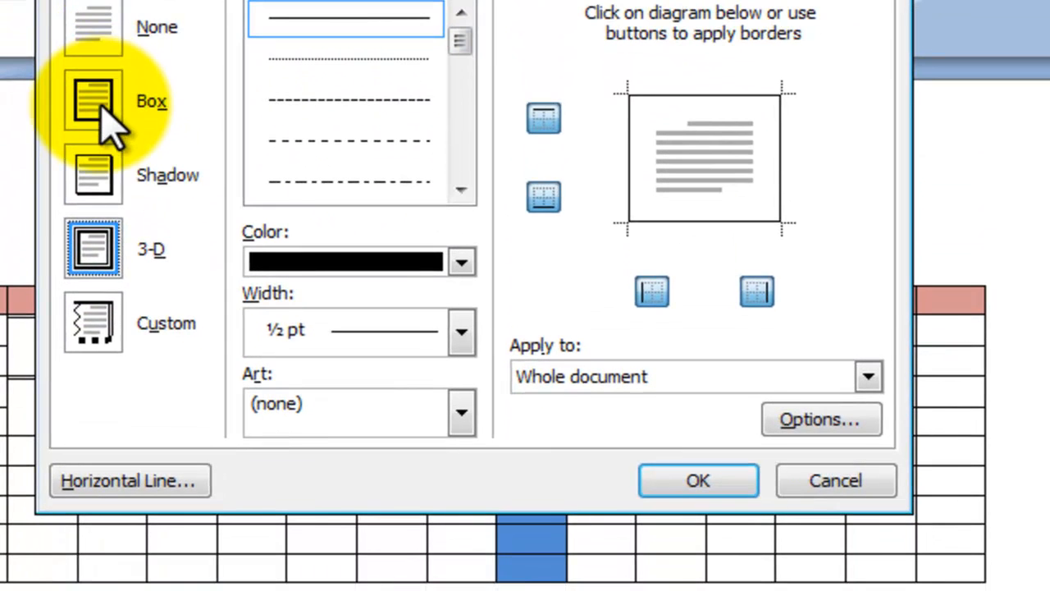
pyautogui.click(110, 336)
pyautogui.click(107, 21)
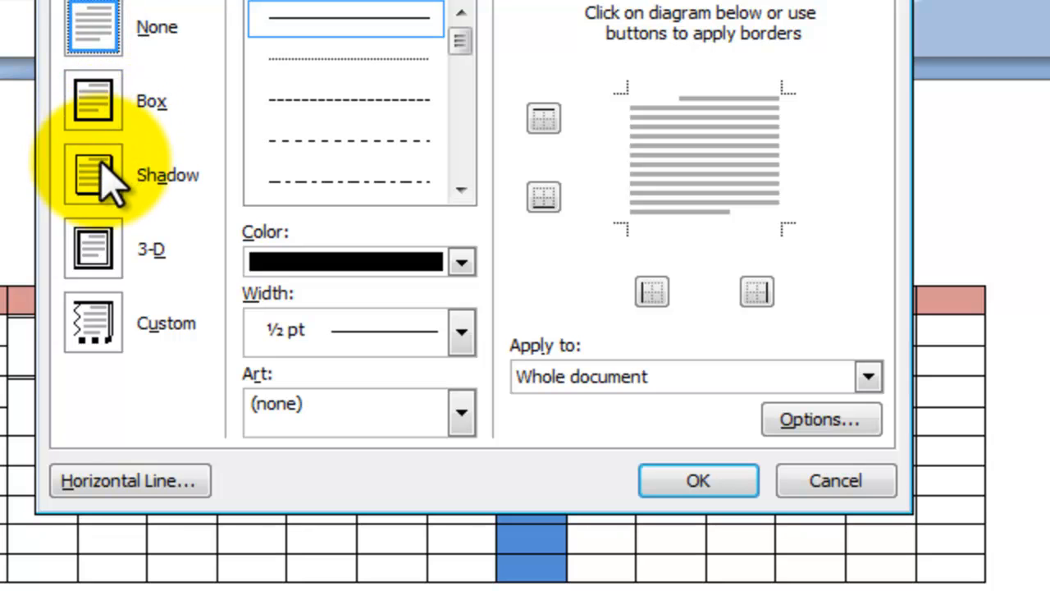
pyautogui.click(92, 88)
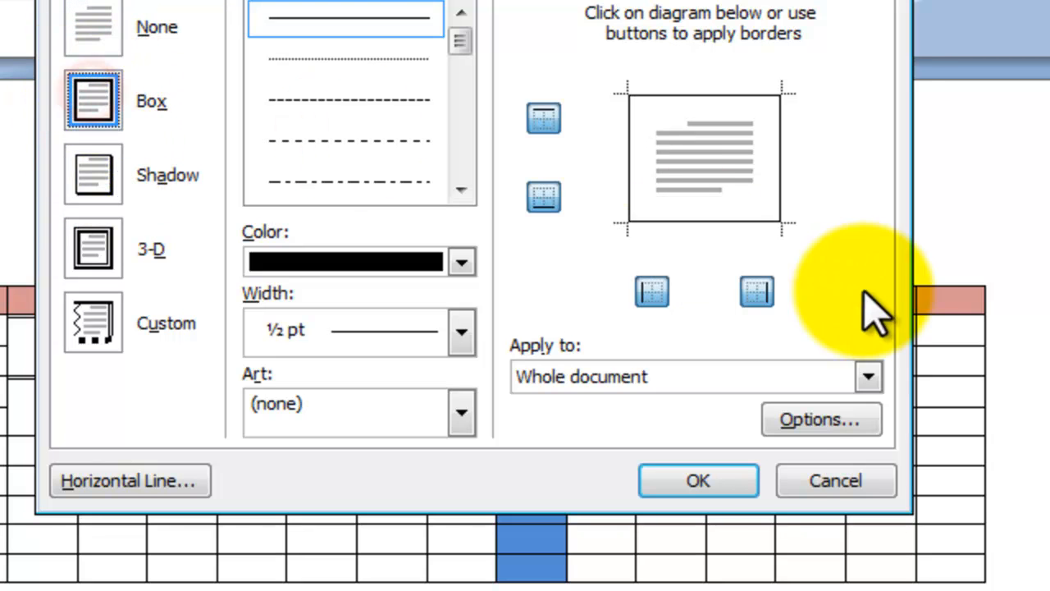
pyautogui.click(699, 481)
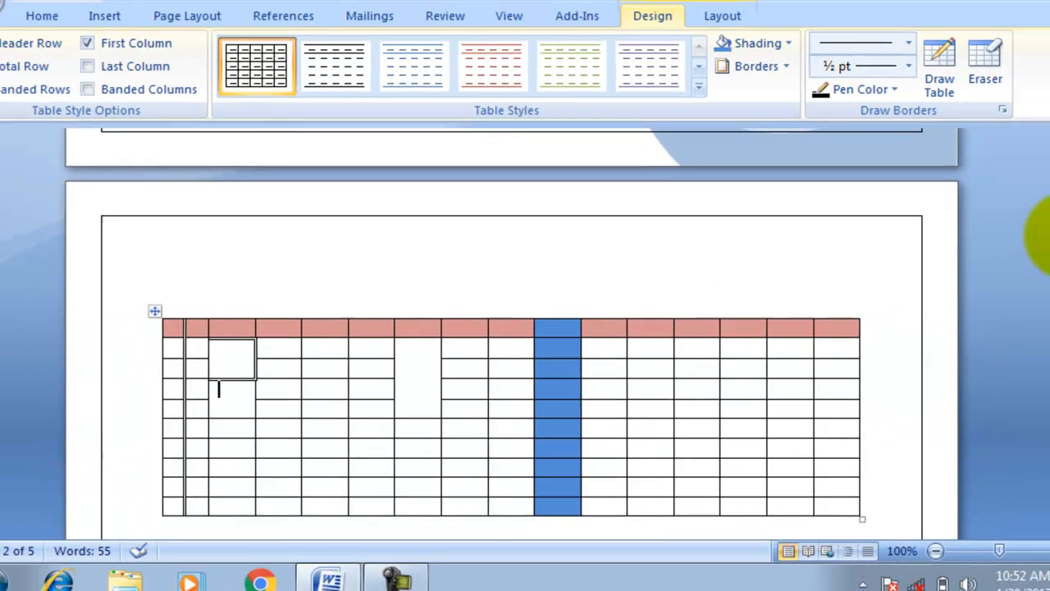
# Step: Insert a page break directly below the table on page 2
pyautogui.moveTo(1042, 246)
pyautogui.mouseDown()
pyautogui.moveTo(1037, 354)
pyautogui.moveTo(1038, 214)
pyautogui.moveTo(1040, 255)
pyautogui.mouseUp()
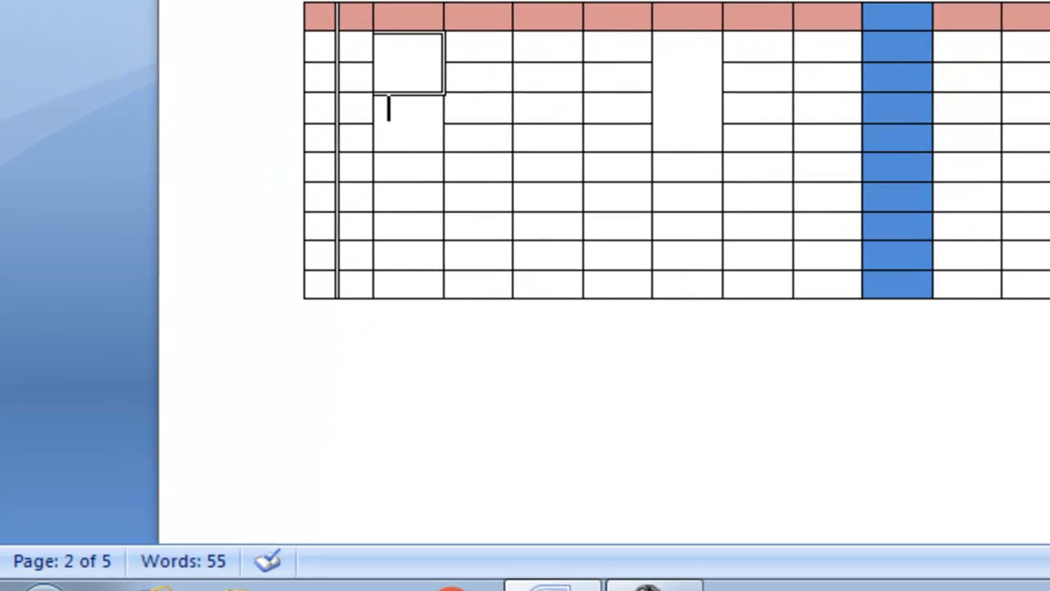
pyautogui.click(272, 448)
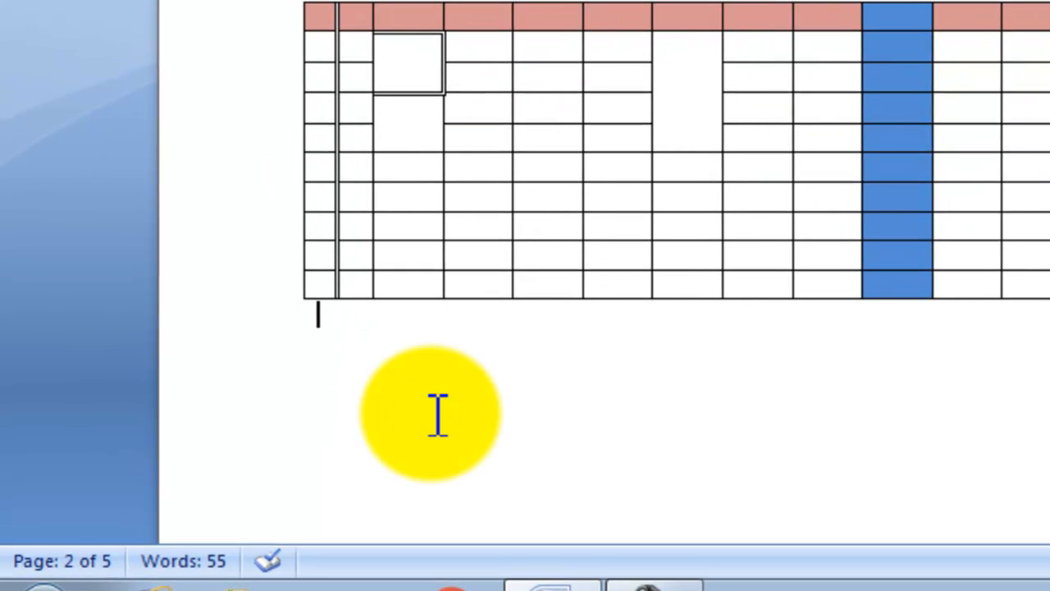
pyautogui.hotkey('ctrl', 'Return')
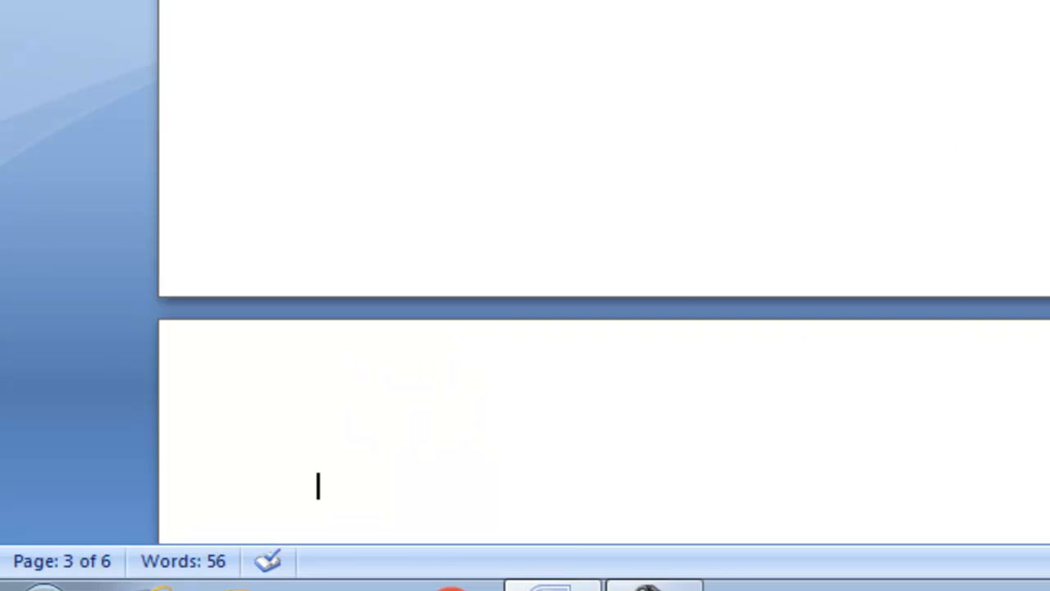
# Step: Insert the Hydrangeas picture from the Sample Pictures folder on page 3
pyautogui.click(1034, 451)
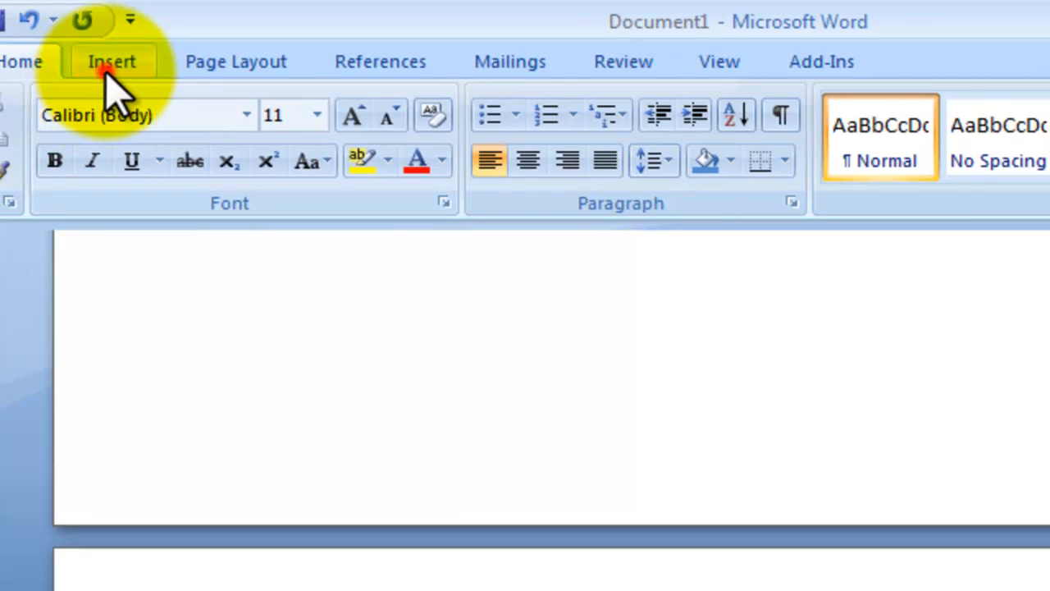
pyautogui.click(109, 60)
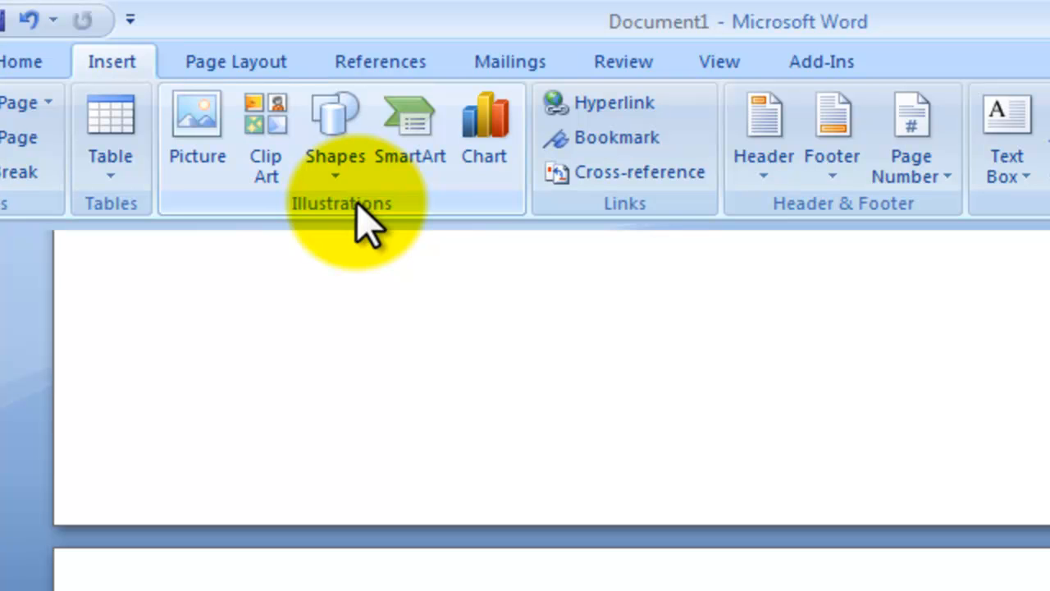
pyautogui.click(191, 135)
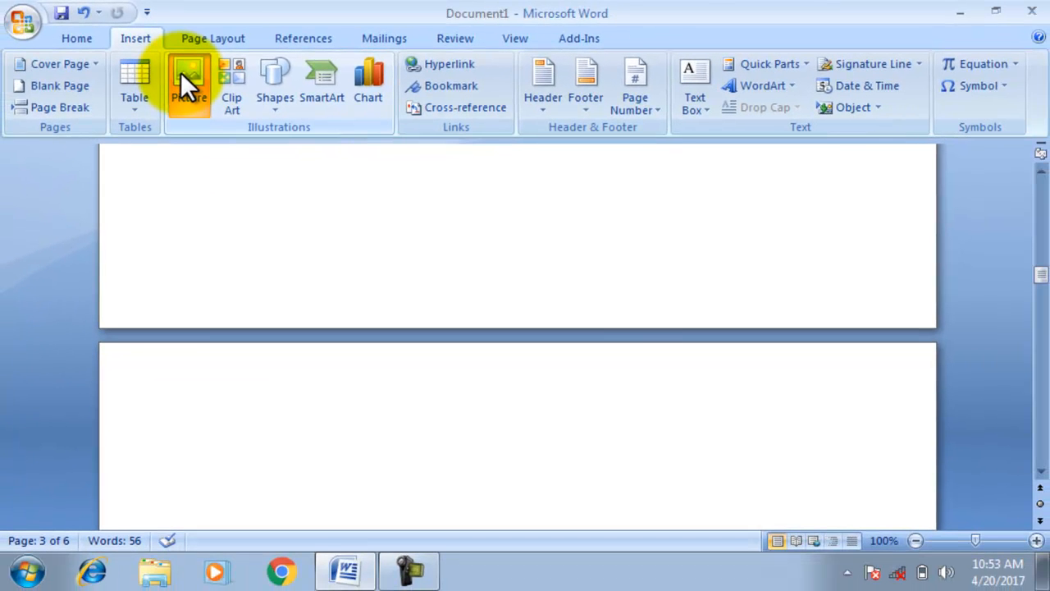
pyautogui.click(105, 280)
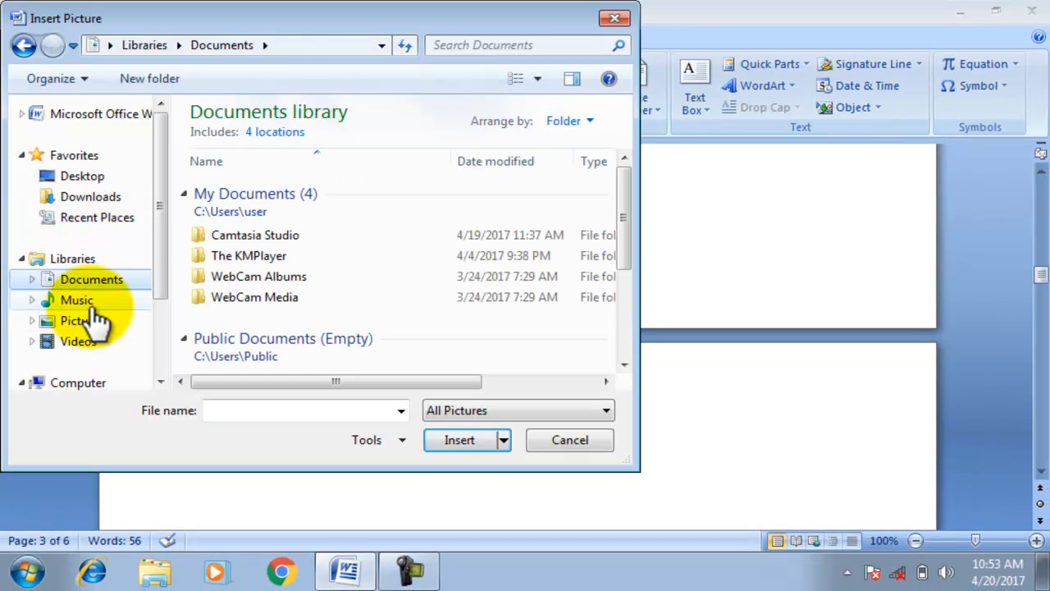
pyautogui.click(93, 322)
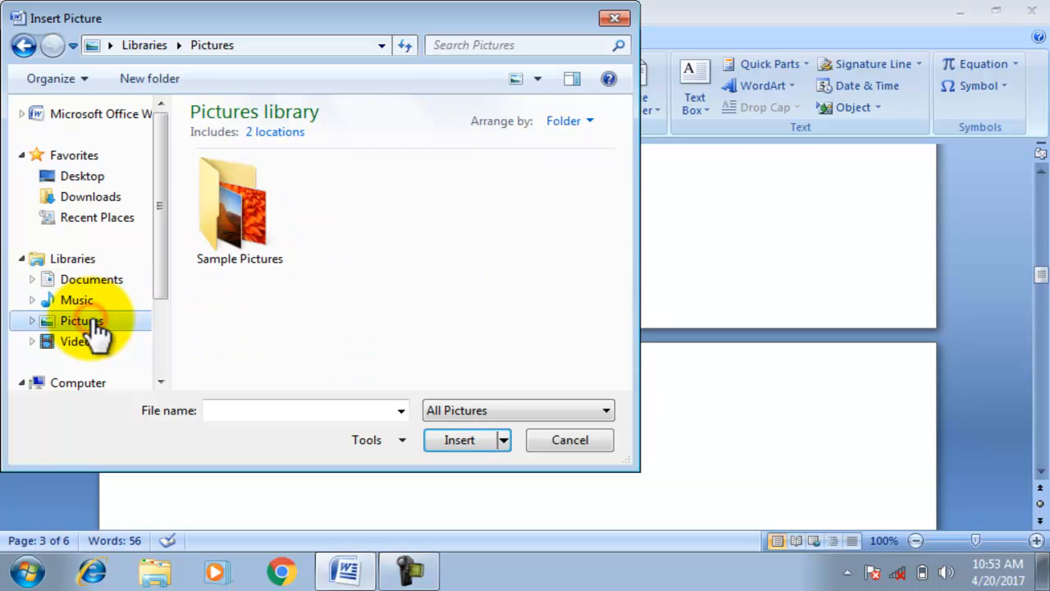
pyautogui.click(212, 194)
pyautogui.doubleClick(212, 192)
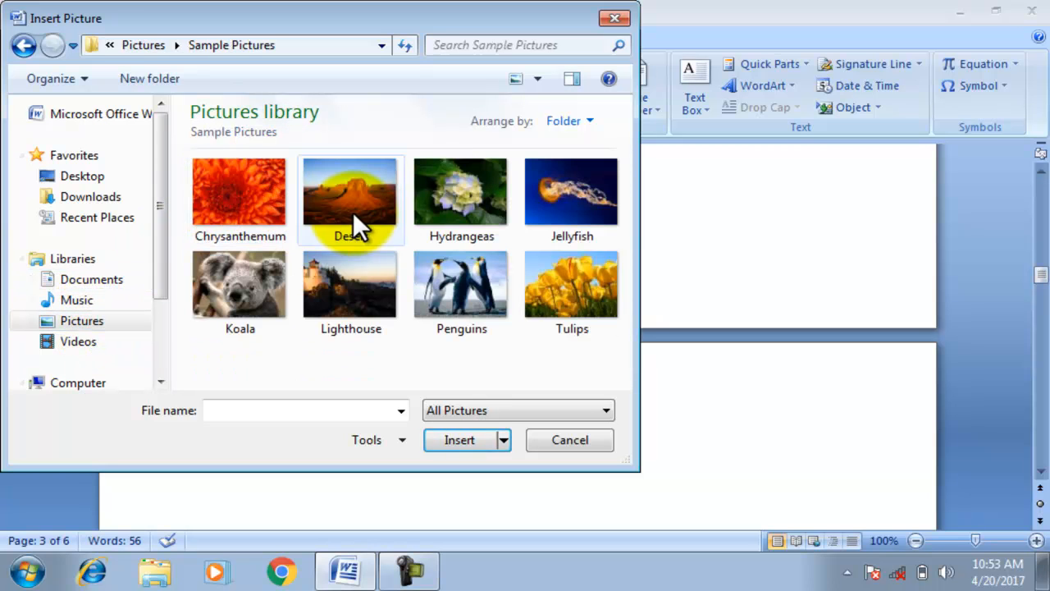
pyautogui.click(441, 205)
pyautogui.click(436, 440)
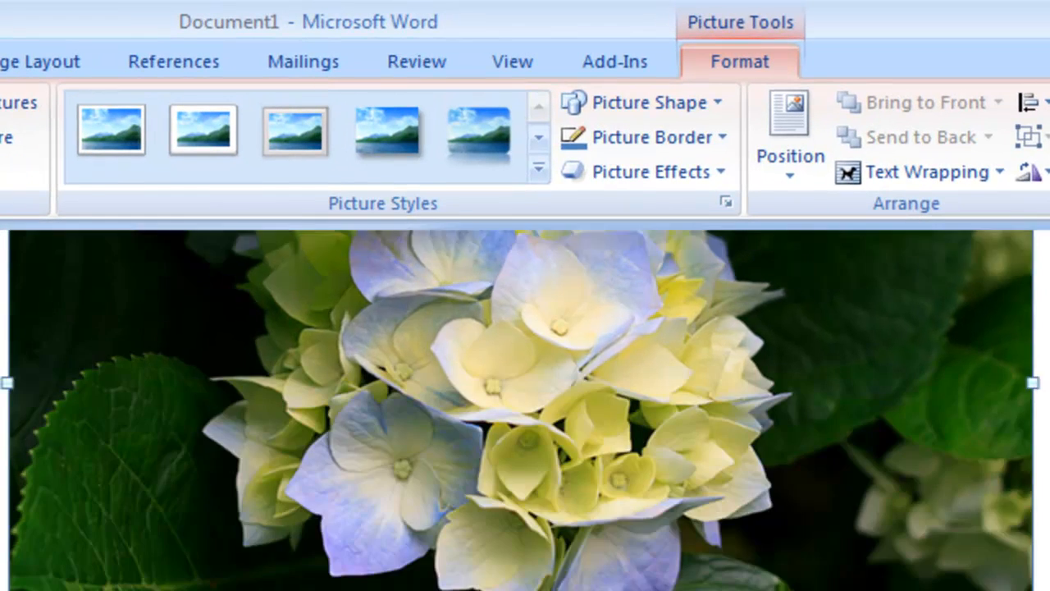
# Step: Set both the brightness and the contrast of the hydrangea picture to +10 %
pyautogui.scroll(-4, 521, 410)
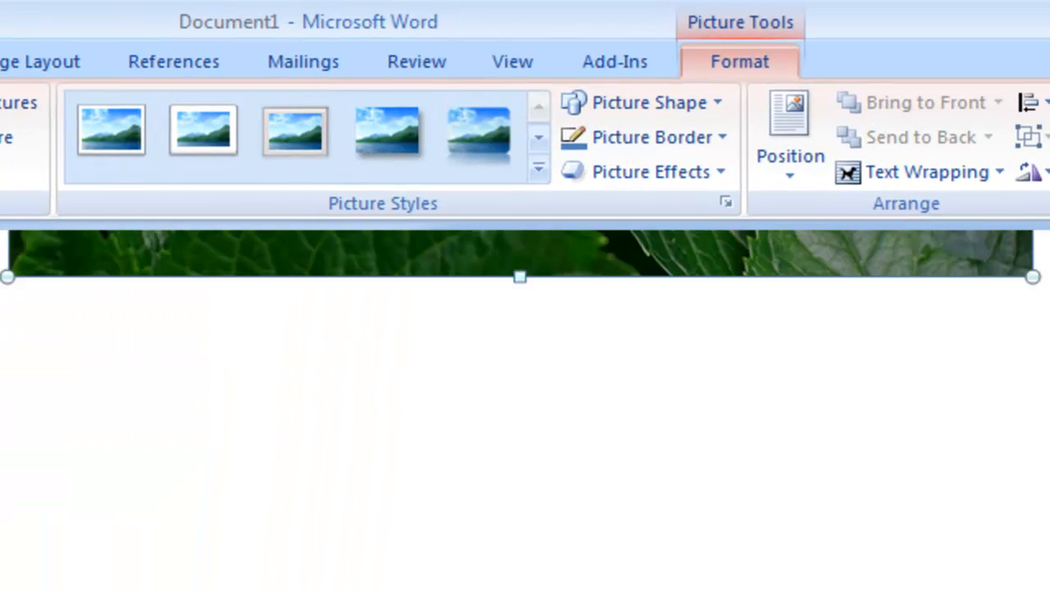
pyautogui.scroll(6, 521, 410)
pyautogui.scroll(-8, 521, 410)
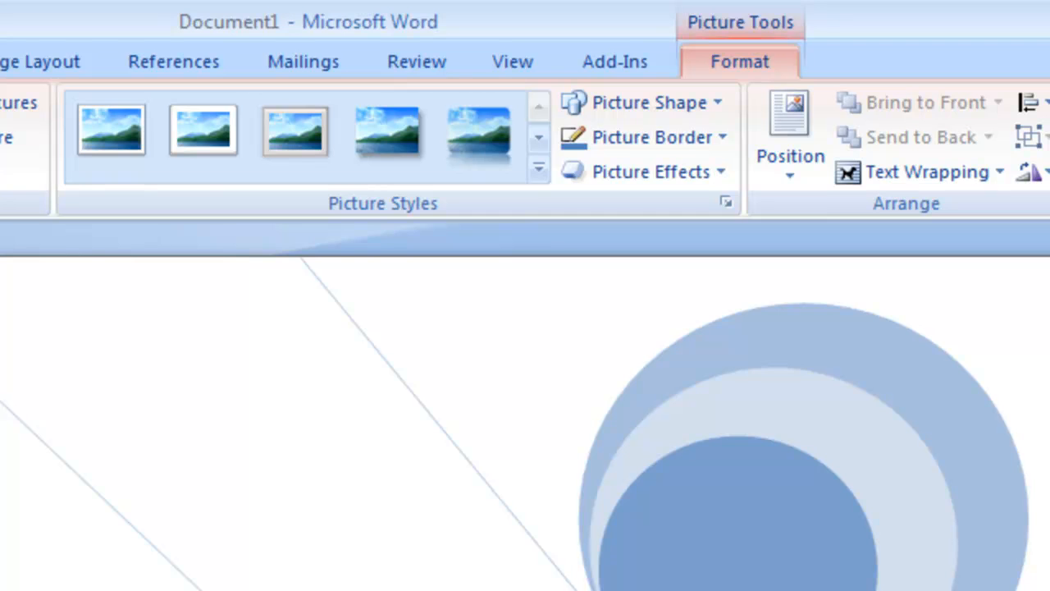
pyautogui.scroll(-15, 522, 410)
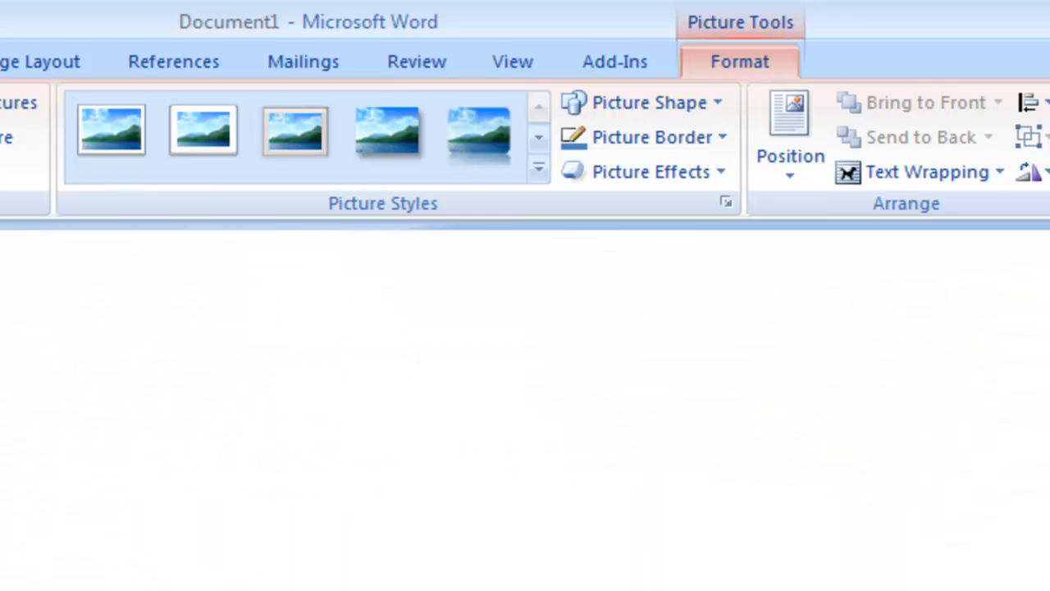
pyautogui.scroll(-4, 525, 410)
pyautogui.scroll(2, 524, 410)
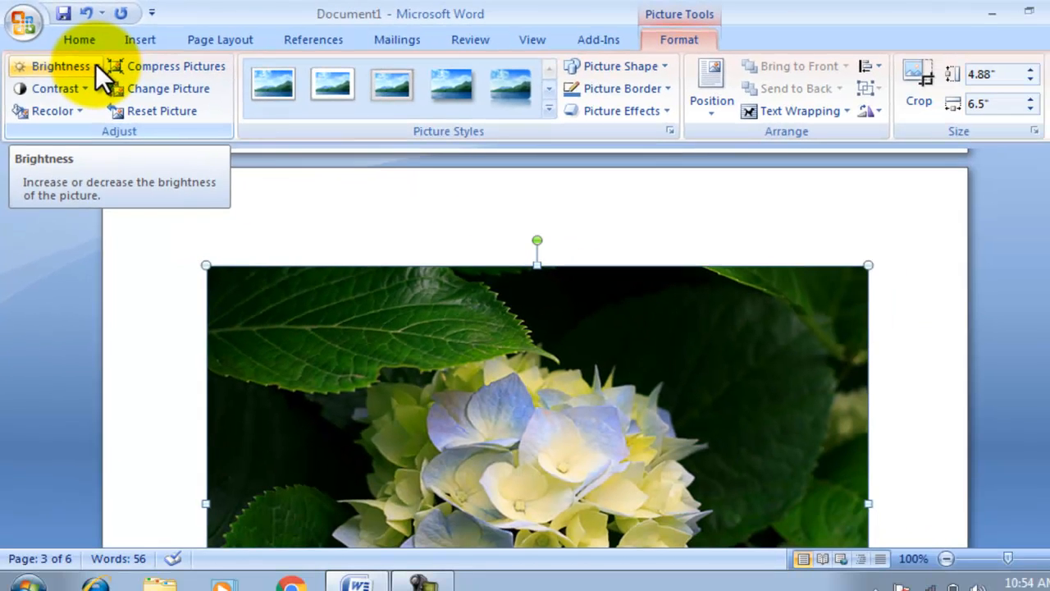
pyautogui.click(133, 107)
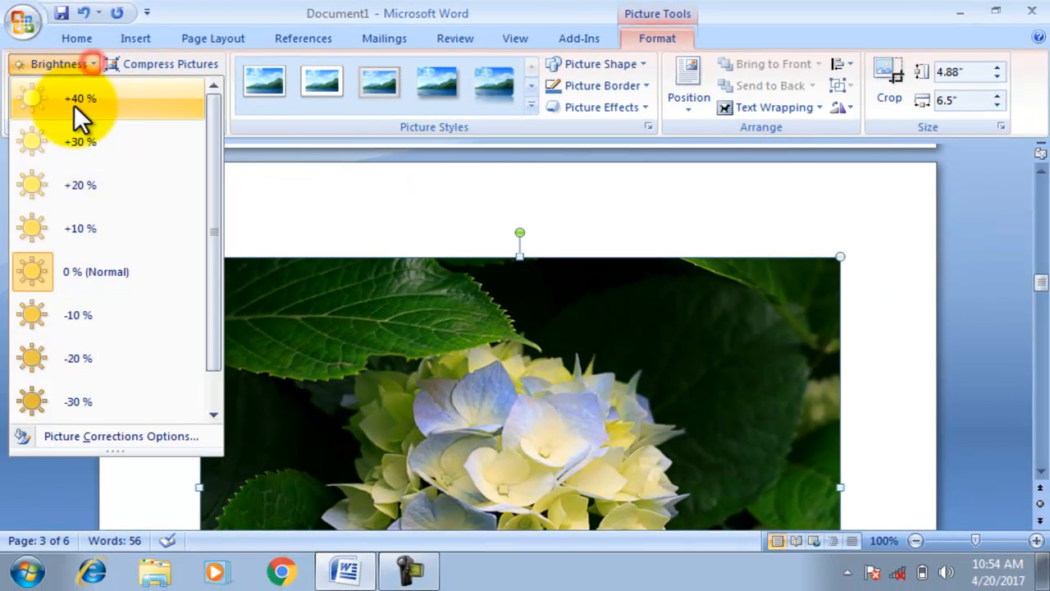
pyautogui.click(55, 221)
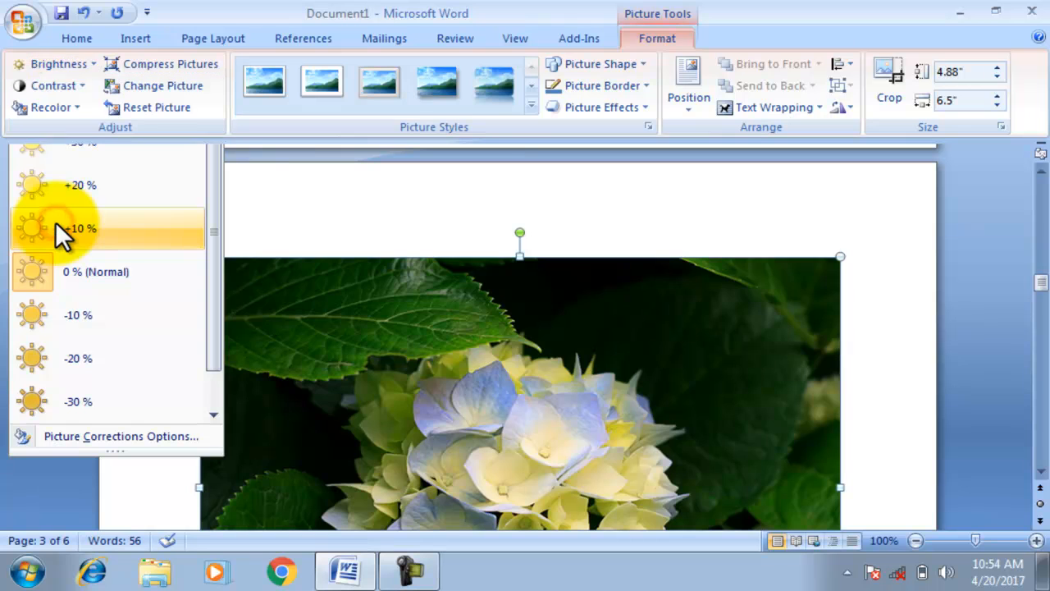
pyautogui.click(79, 89)
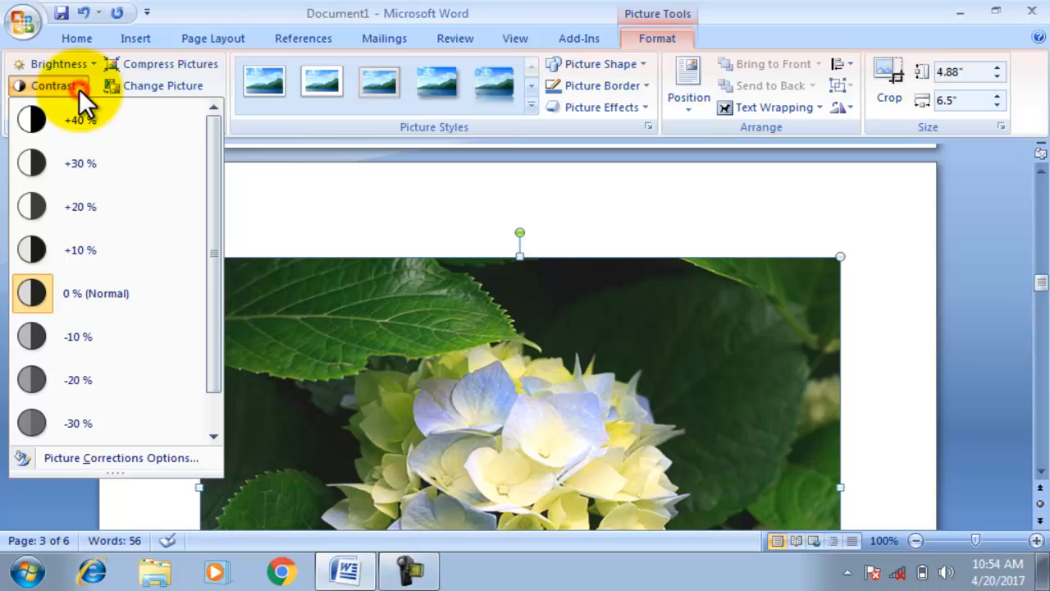
pyautogui.click(41, 251)
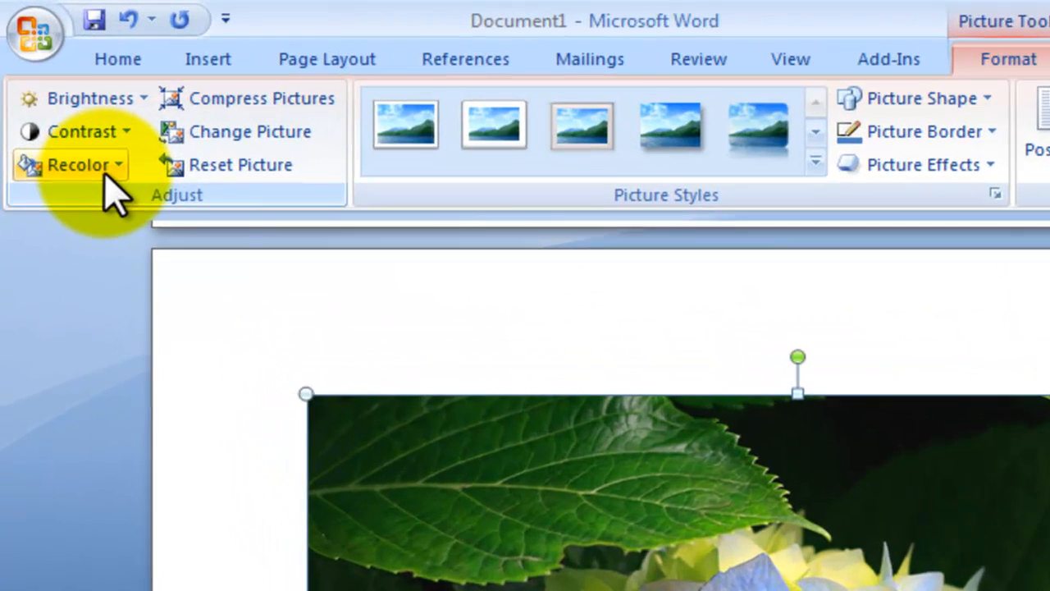
# Step: Preview the Recolor variations and try the rounded reflected and grey bevelled frame styles on the hydrangea picture
pyautogui.click(105, 172)
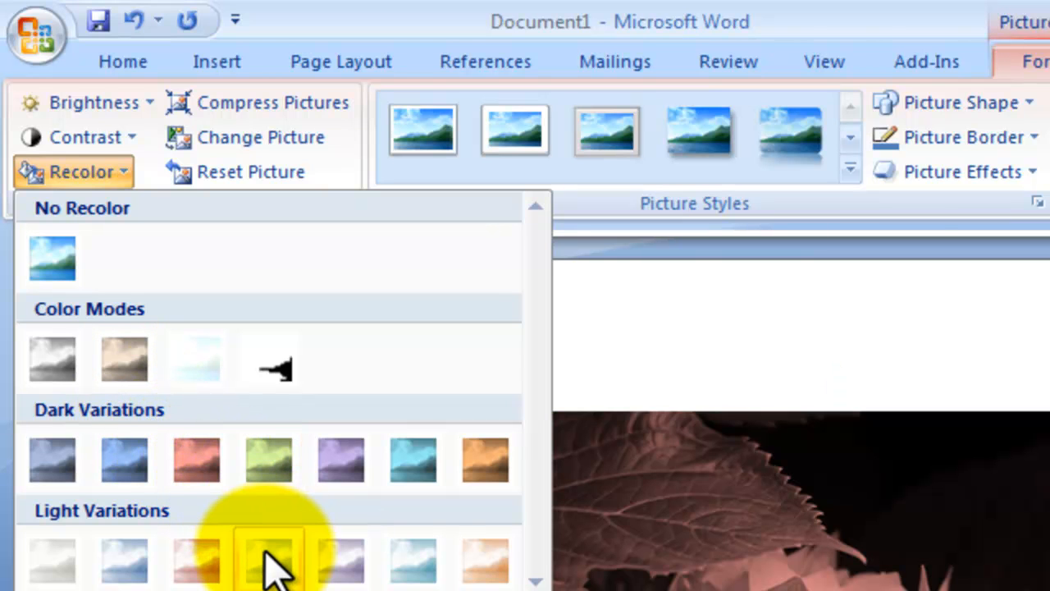
pyautogui.click(757, 301)
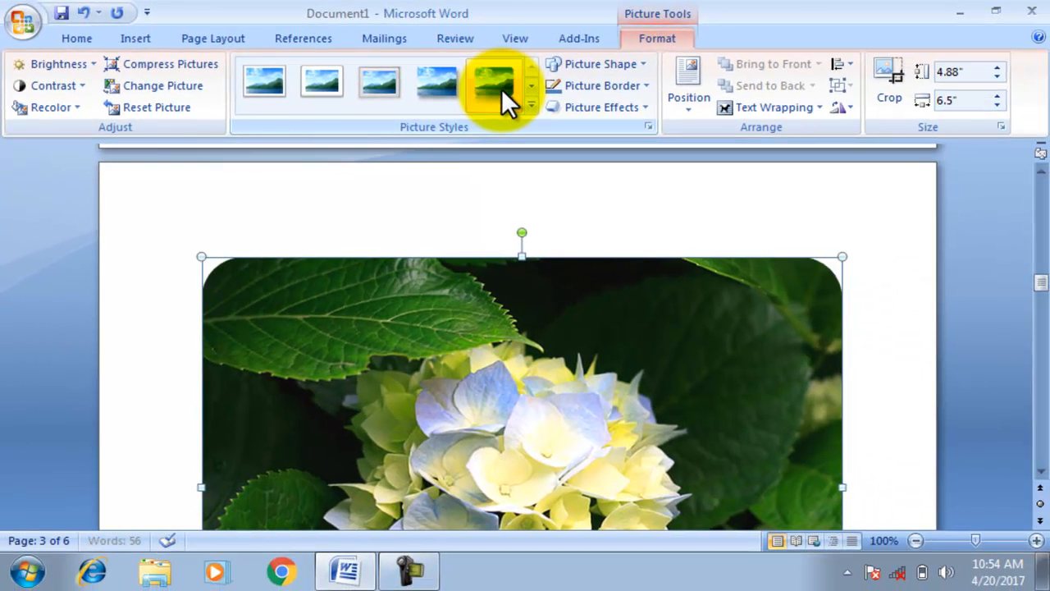
pyautogui.click(502, 89)
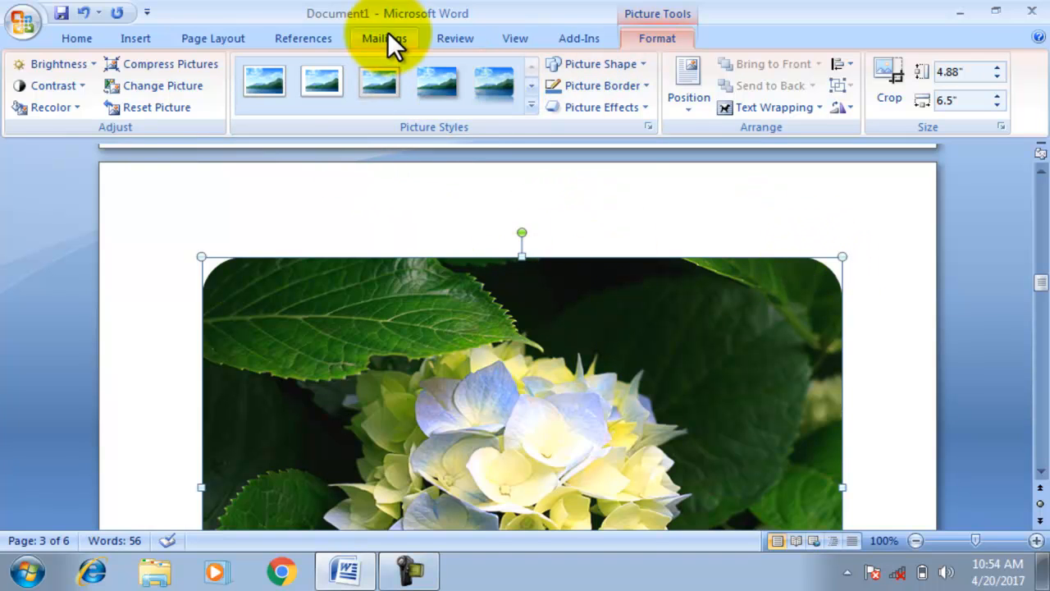
pyautogui.click(381, 85)
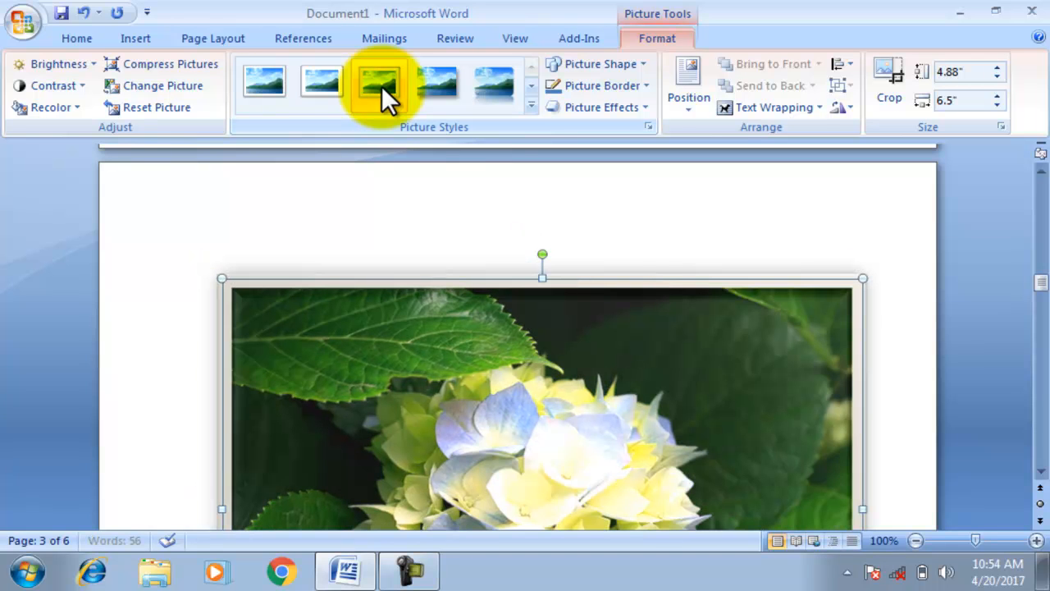
# Step: Apply the white-framed style with a perspective shadow, third in the fourth row of the Picture Styles gallery, to the hydrangea picture
pyautogui.click(1040, 470)
pyautogui.click(1040, 471)
pyautogui.click(1040, 472)
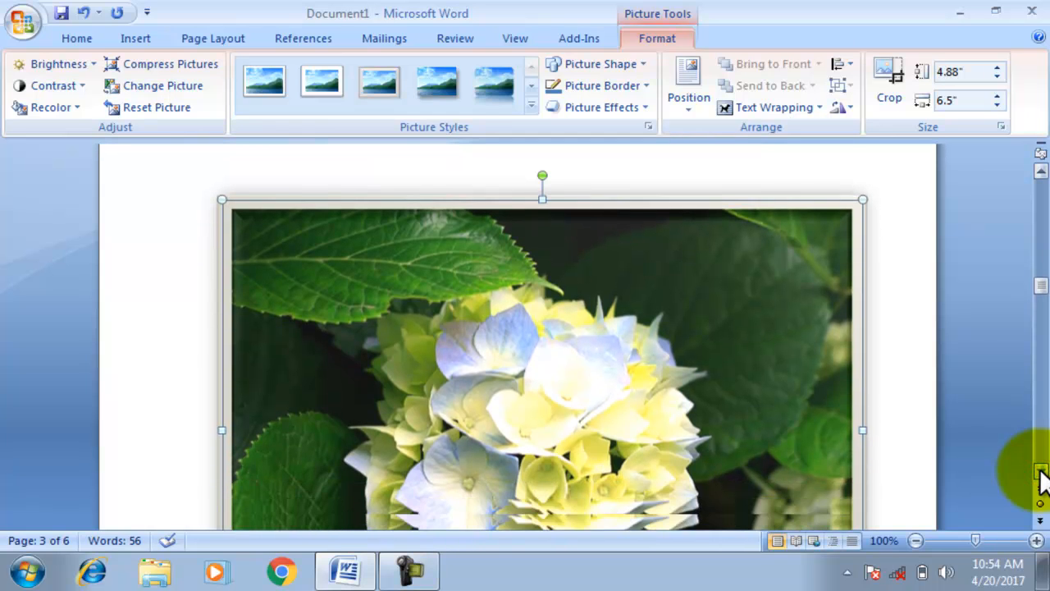
pyautogui.click(1040, 471)
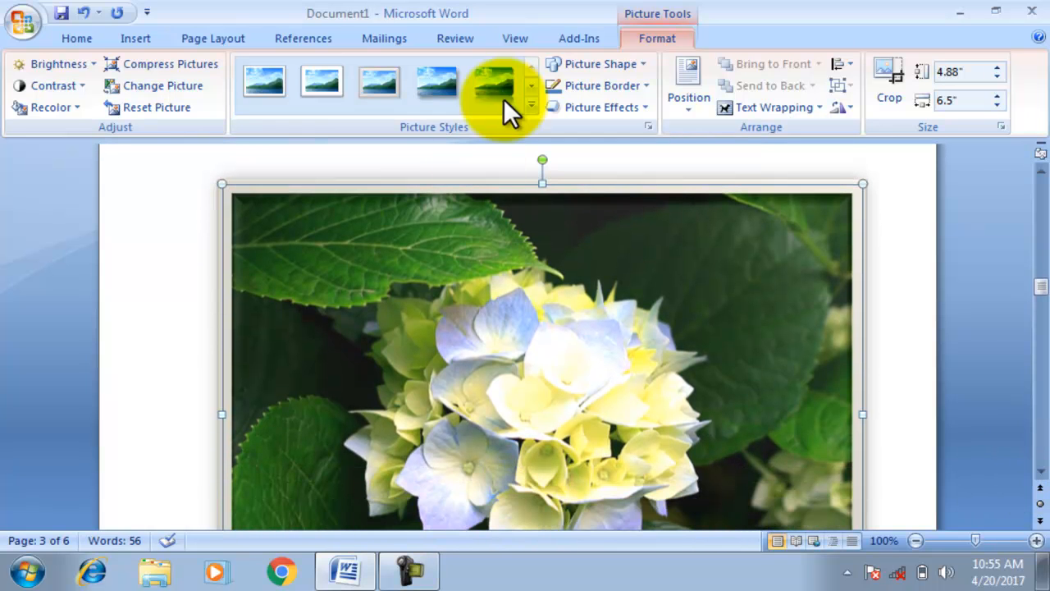
pyautogui.click(530, 107)
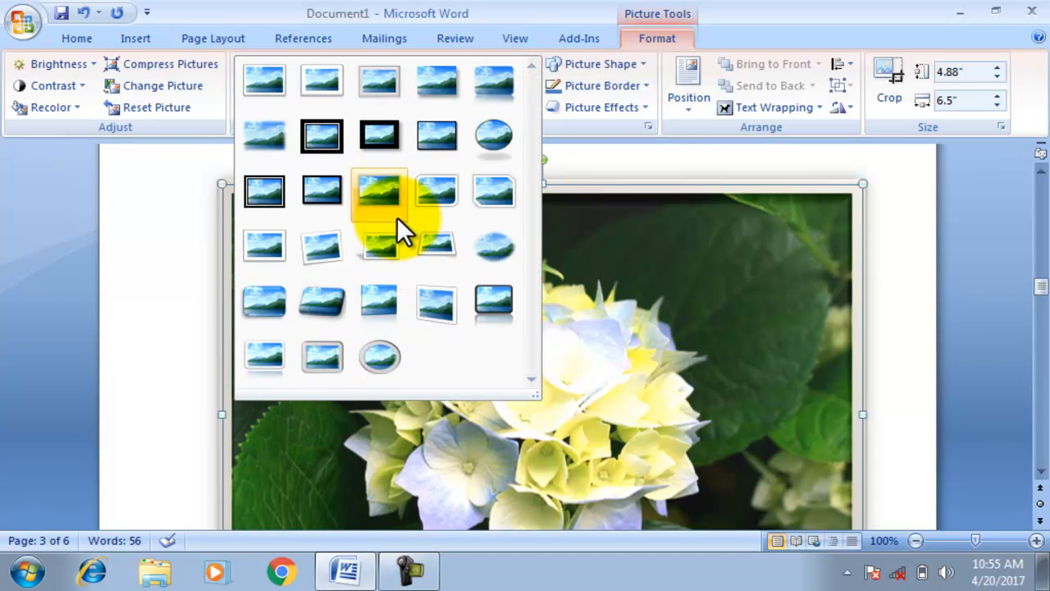
pyautogui.click(382, 253)
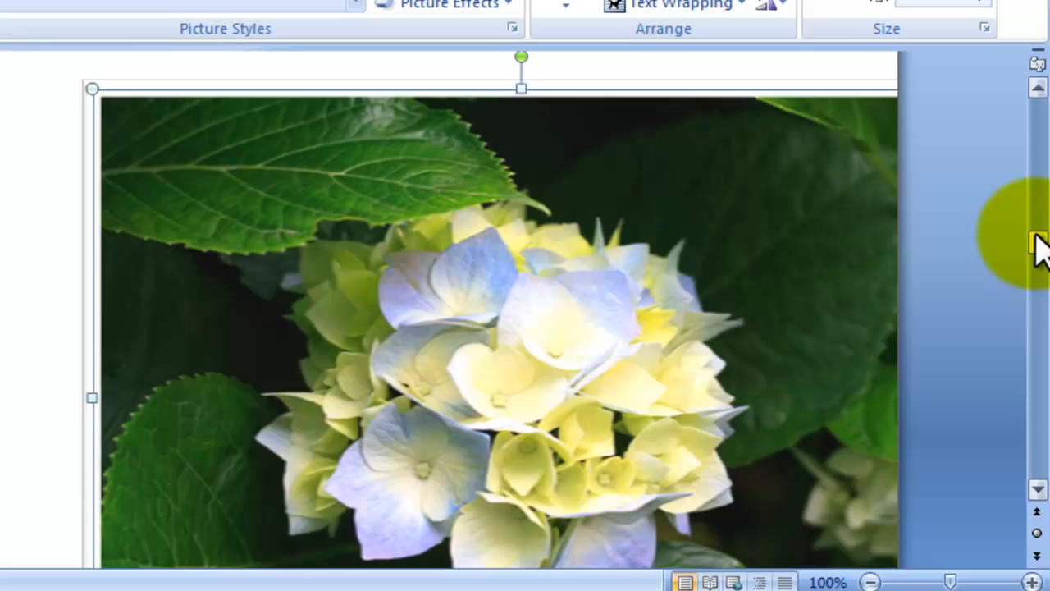
# Step: Look over the framed hydrangea picture and undo its picture style
pyautogui.moveTo(1038, 246)
pyautogui.mouseDown()
pyautogui.moveTo(1038, 278)
pyautogui.moveTo(1031, 256)
pyautogui.mouseUp()
pyautogui.moveTo(252, 329); pyautogui.dragTo(252, 330)
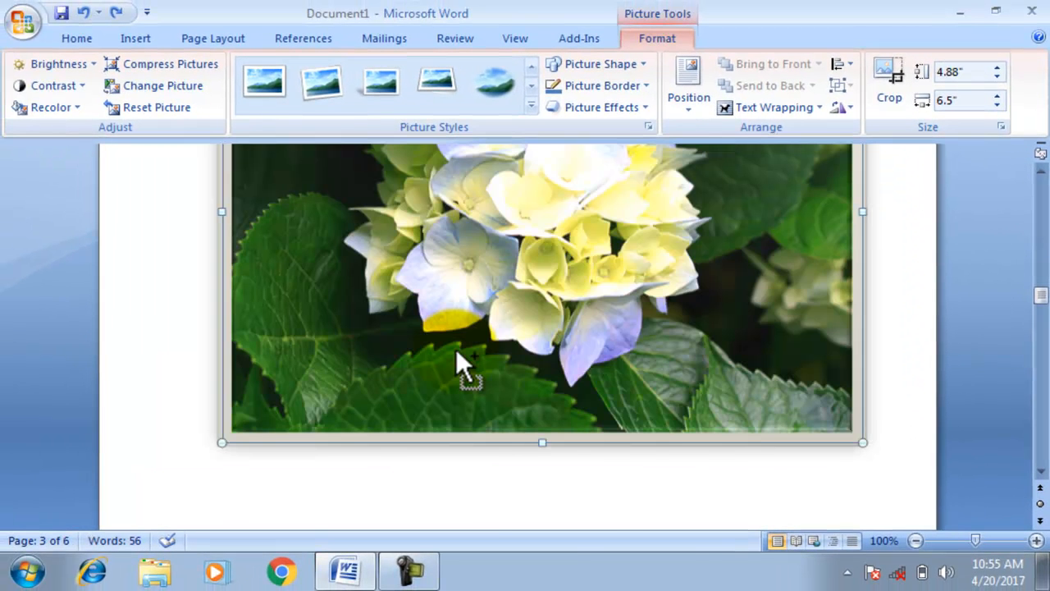
pyautogui.moveTo(462, 365); pyautogui.dragTo(461, 365)
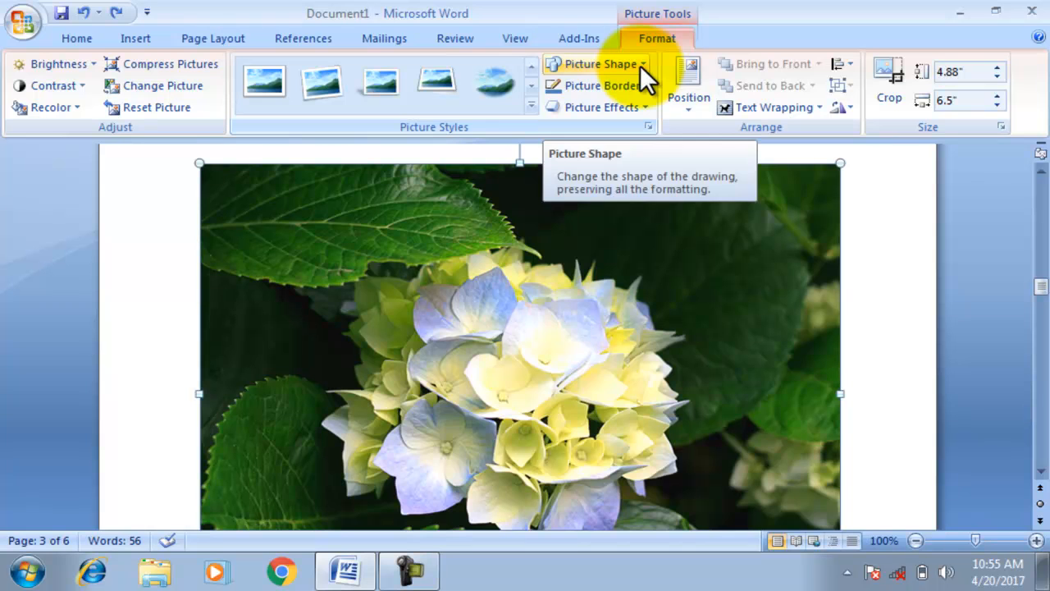
# Step: Review the available Picture Shape options and the Picture Border colours, weights and dashes for the hydrangea picture
pyautogui.click(640, 65)
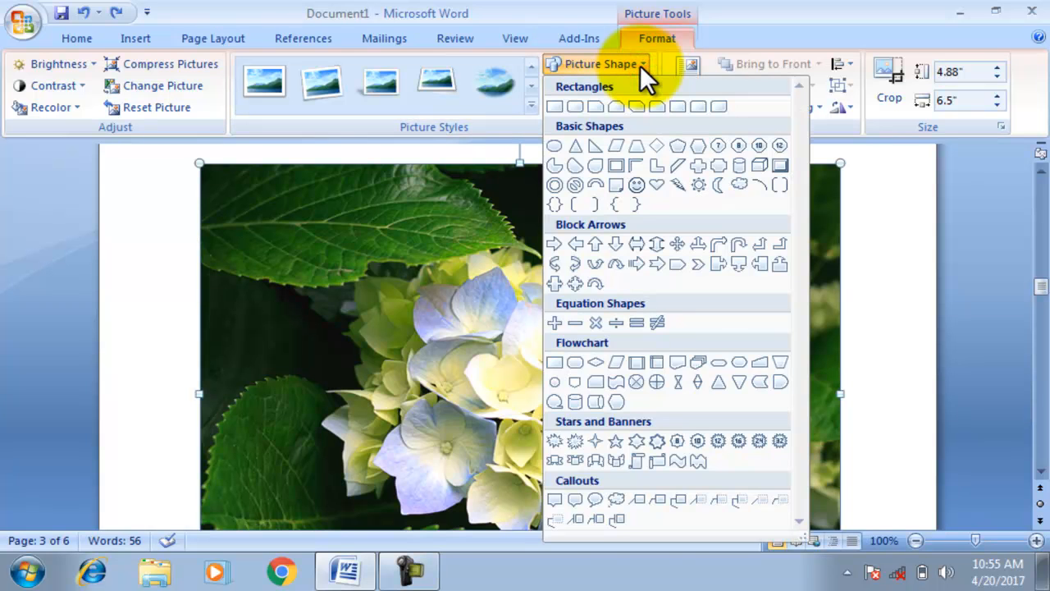
pyautogui.click(640, 65)
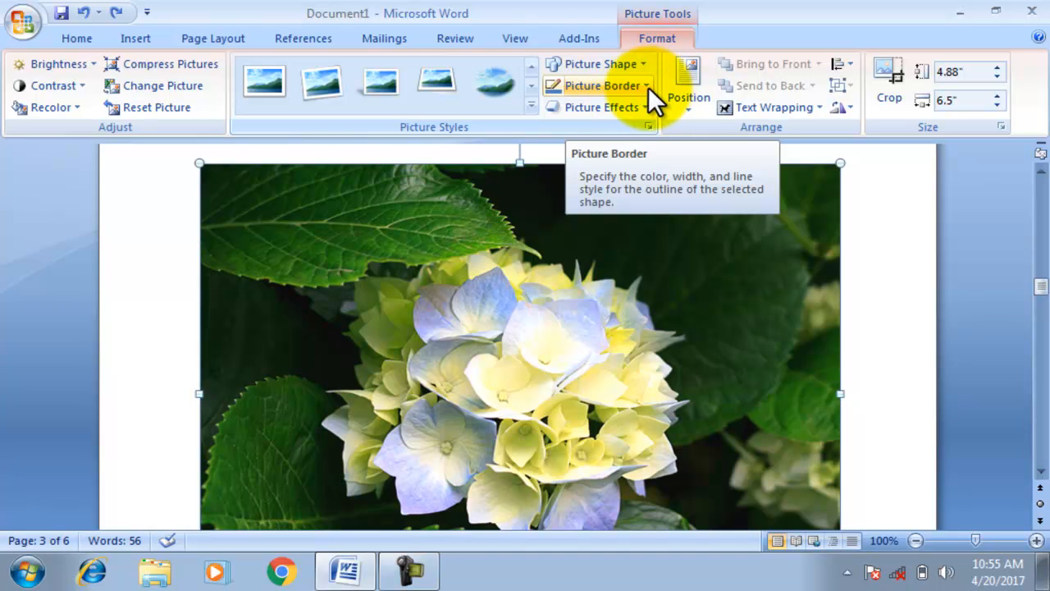
pyautogui.click(646, 86)
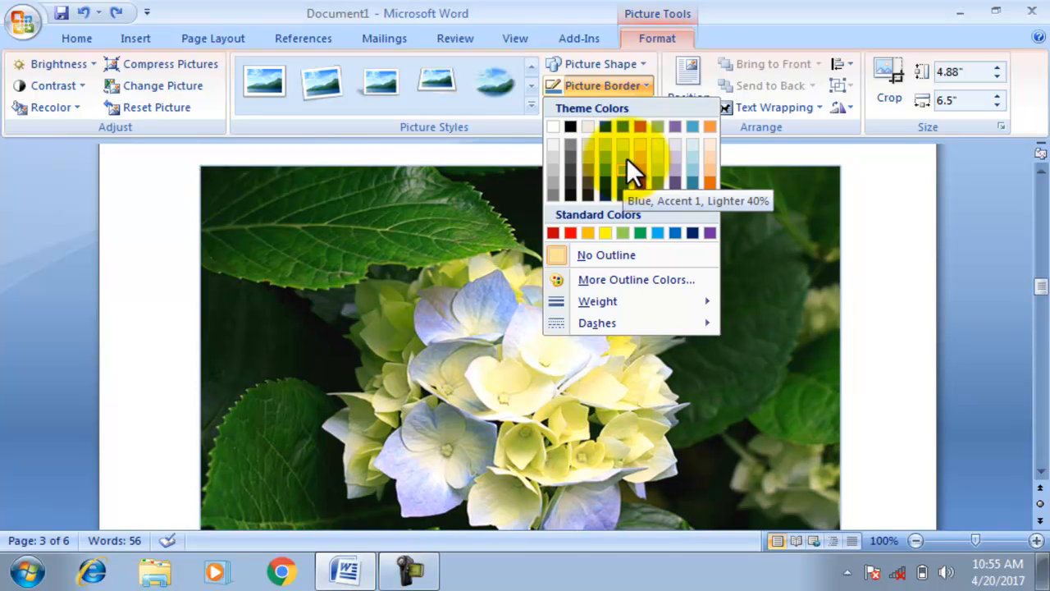
pyautogui.click(654, 71)
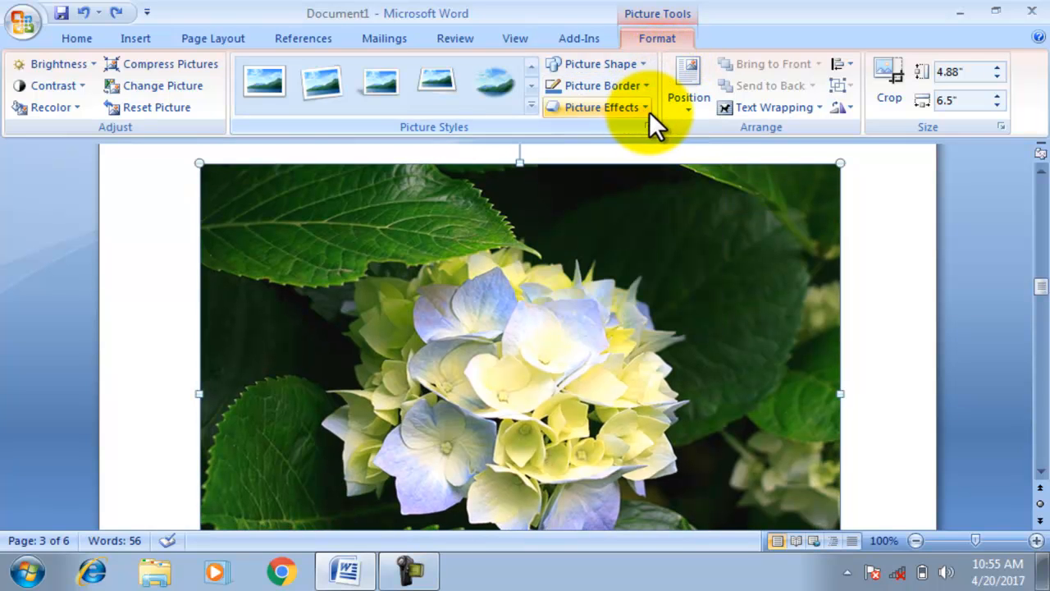
# Step: Try the second Perspective preset of the 3-D Rotation effects on the hydrangea picture, view the whole picture and undo the effect
pyautogui.click(648, 111)
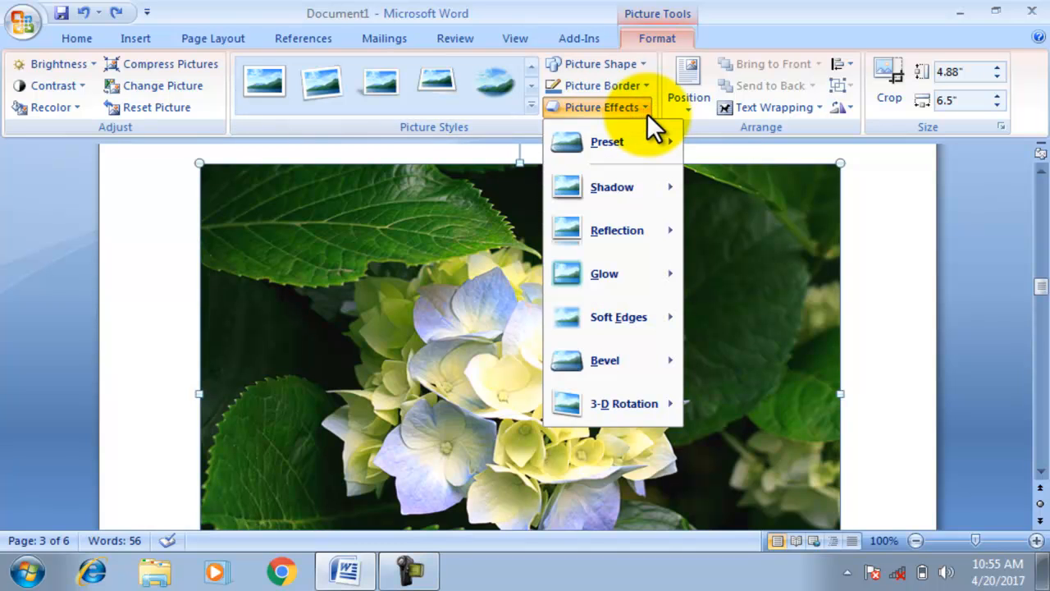
pyautogui.moveTo(644, 406)
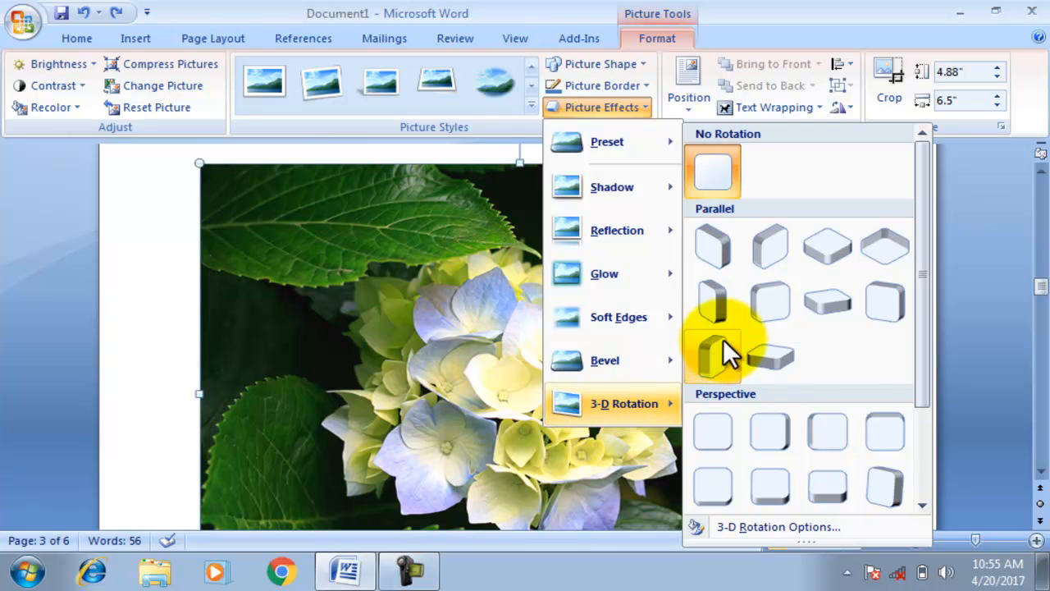
pyautogui.click(753, 430)
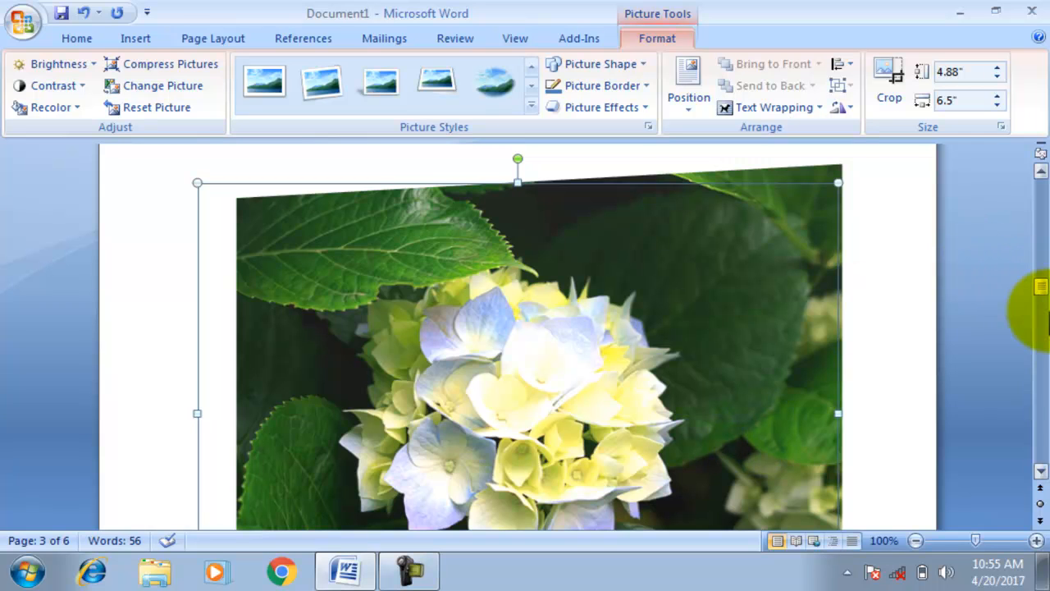
pyautogui.click(1039, 471)
pyautogui.click(1039, 470)
pyautogui.click(1039, 469)
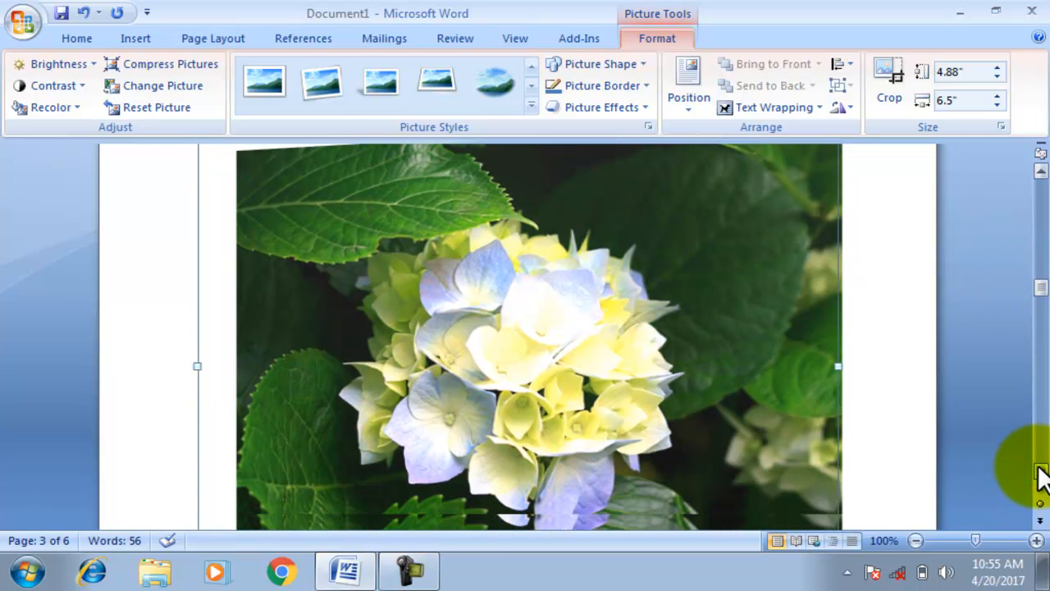
pyautogui.click(1039, 469)
pyautogui.click(1039, 469)
pyautogui.click(1038, 471)
pyautogui.click(1039, 471)
pyautogui.click(1039, 471)
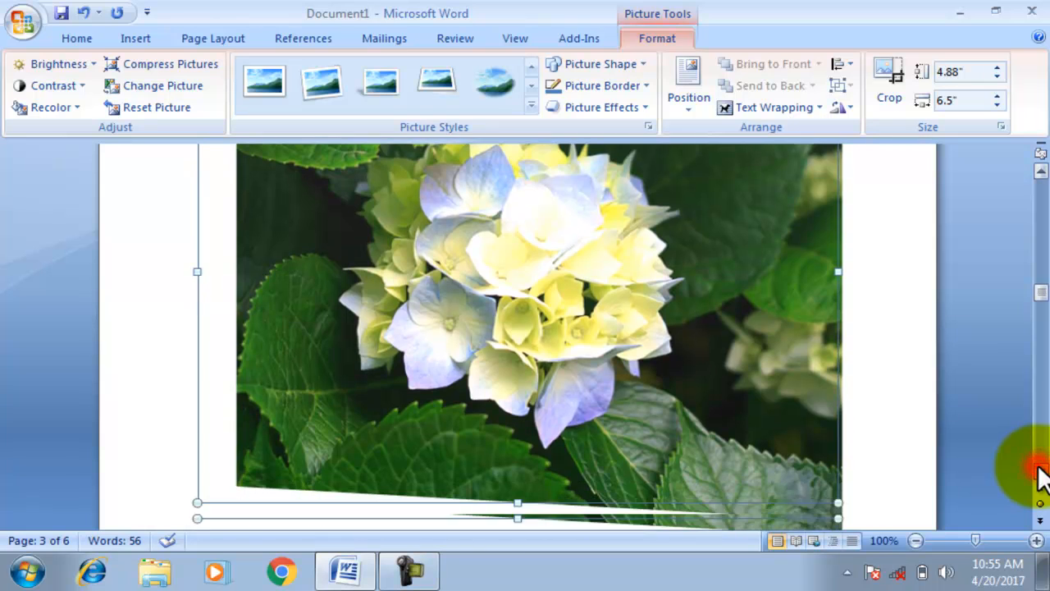
pyautogui.click(1038, 471)
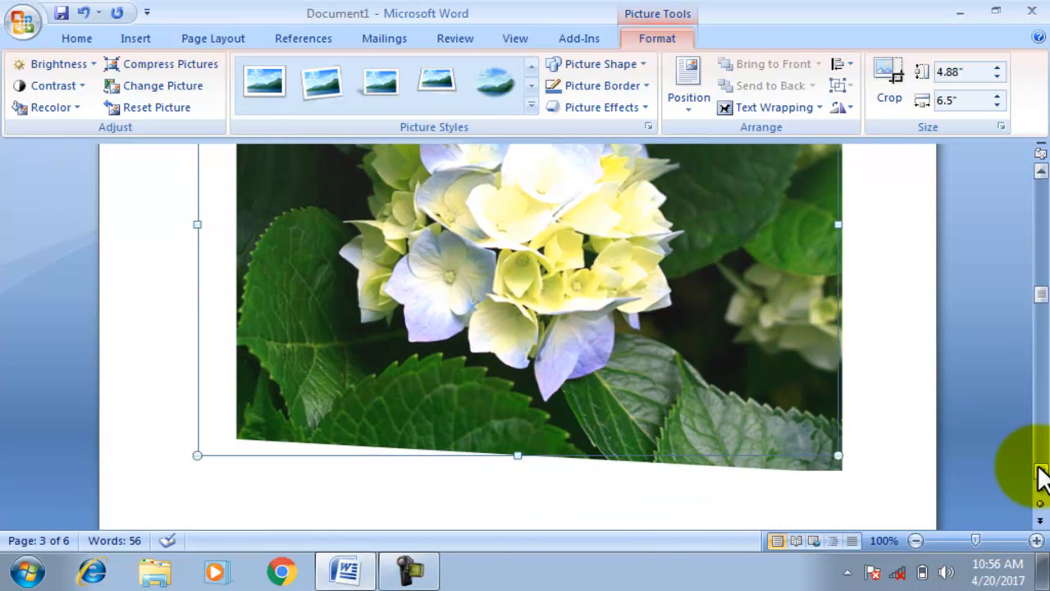
pyautogui.moveTo(619, 168); pyautogui.dragTo(618, 165)
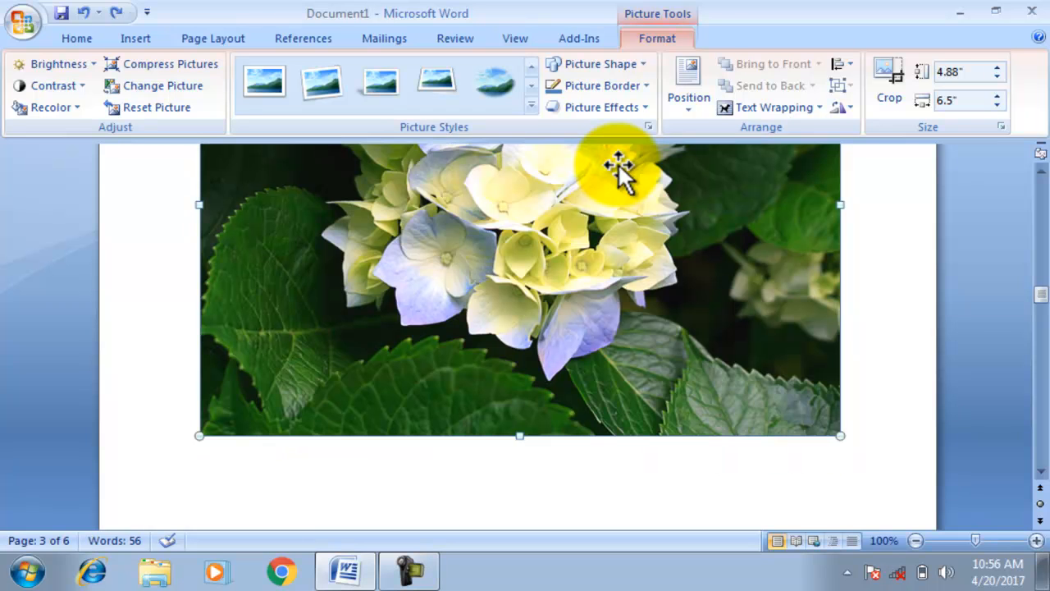
# Step: Review the Position layouts and the Text Wrapping options for the hydrangea picture
pyautogui.click(691, 111)
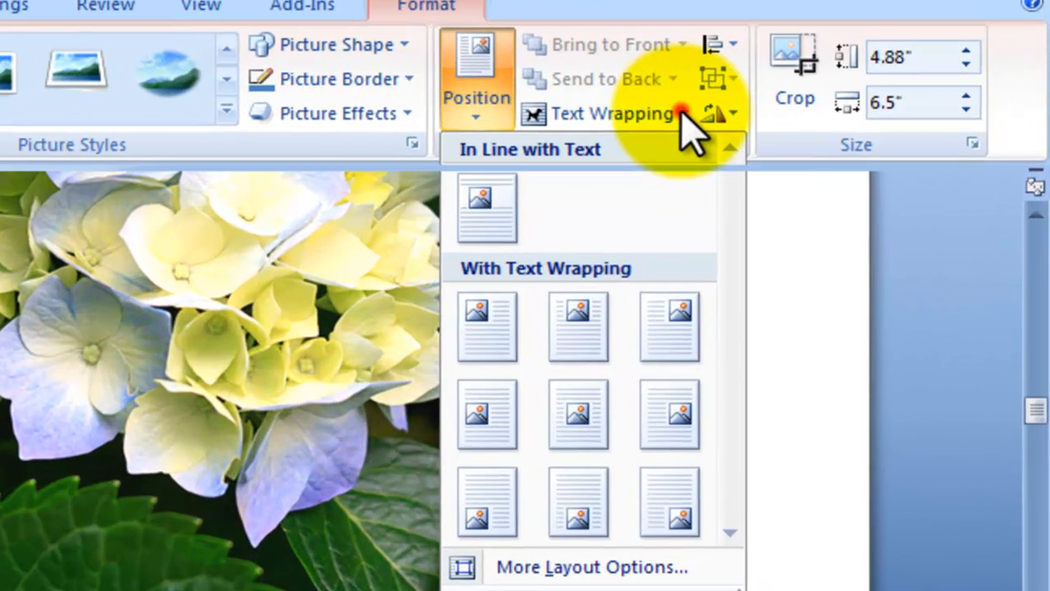
pyautogui.click(817, 105)
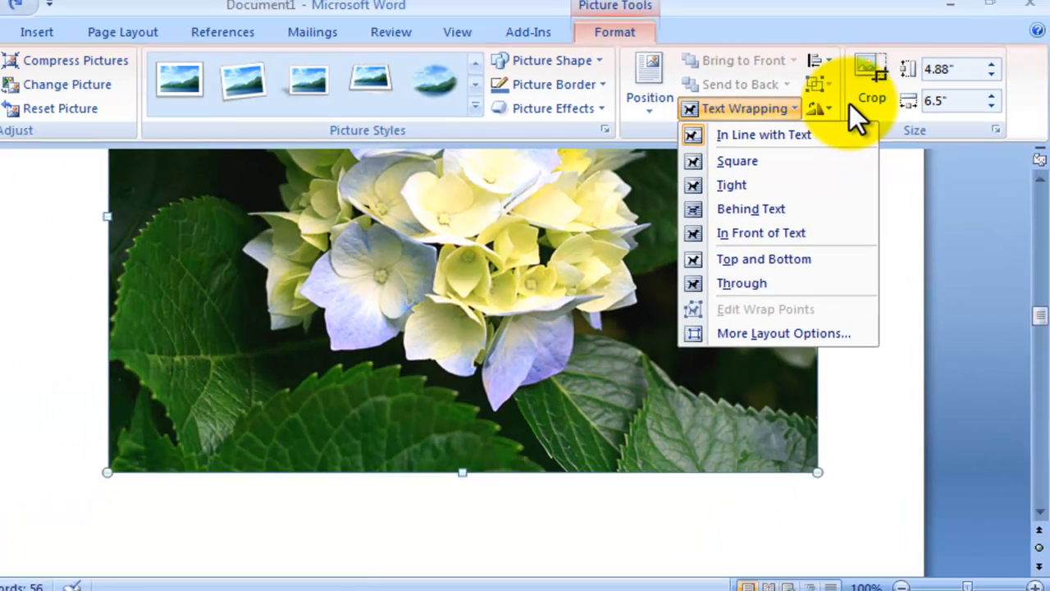
pyautogui.click(857, 97)
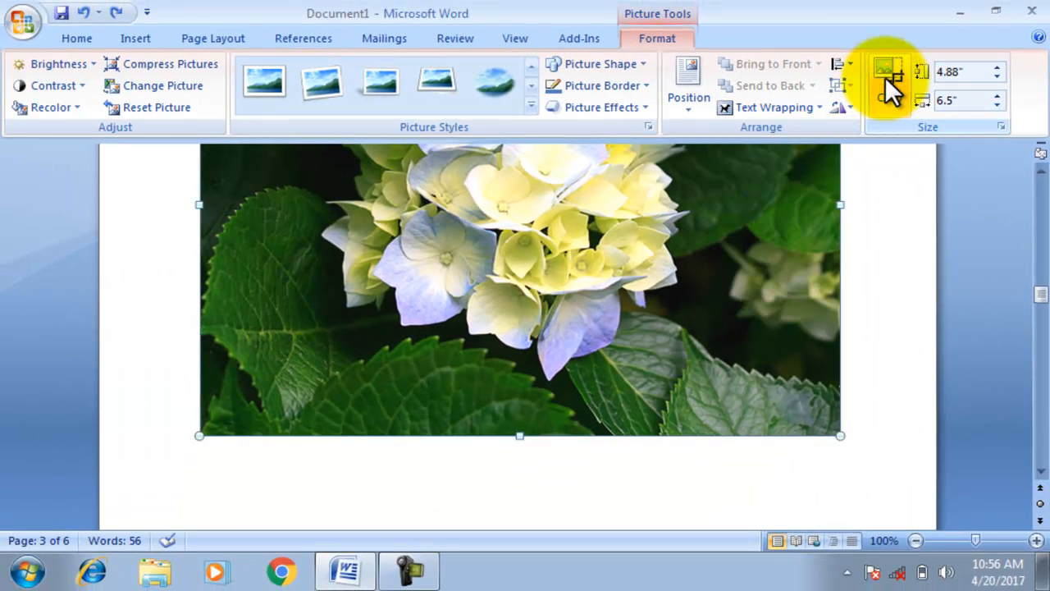
# Step: Crop the hydrangea picture from its lower-right corner to about 4.45" high and 5.19" wide
pyautogui.moveTo(763, 314); pyautogui.dragTo(884, 62)
pyautogui.click(884, 63)
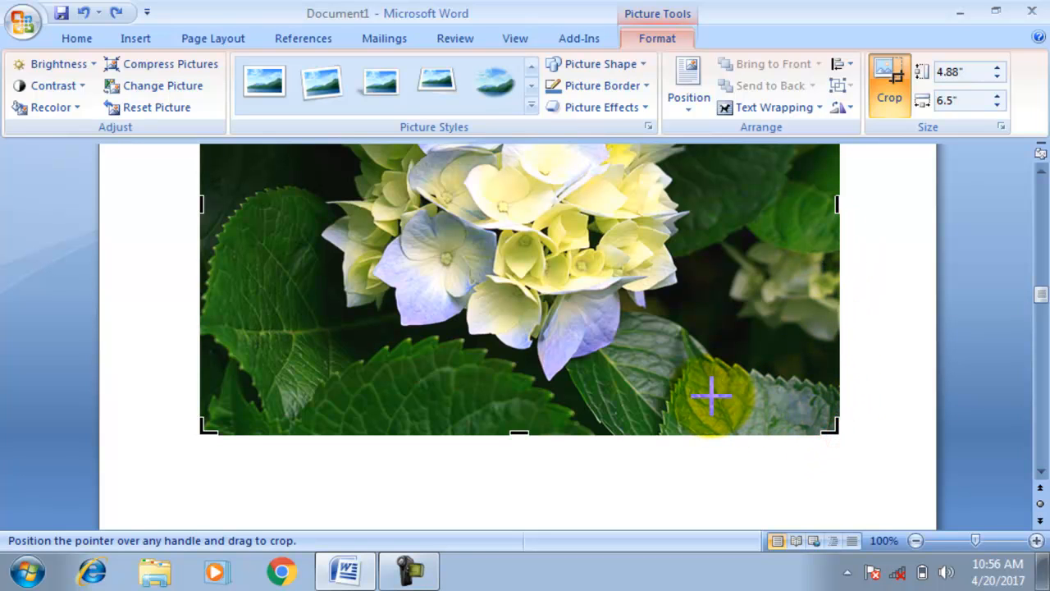
pyautogui.moveTo(711, 396); pyautogui.dragTo(701, 392)
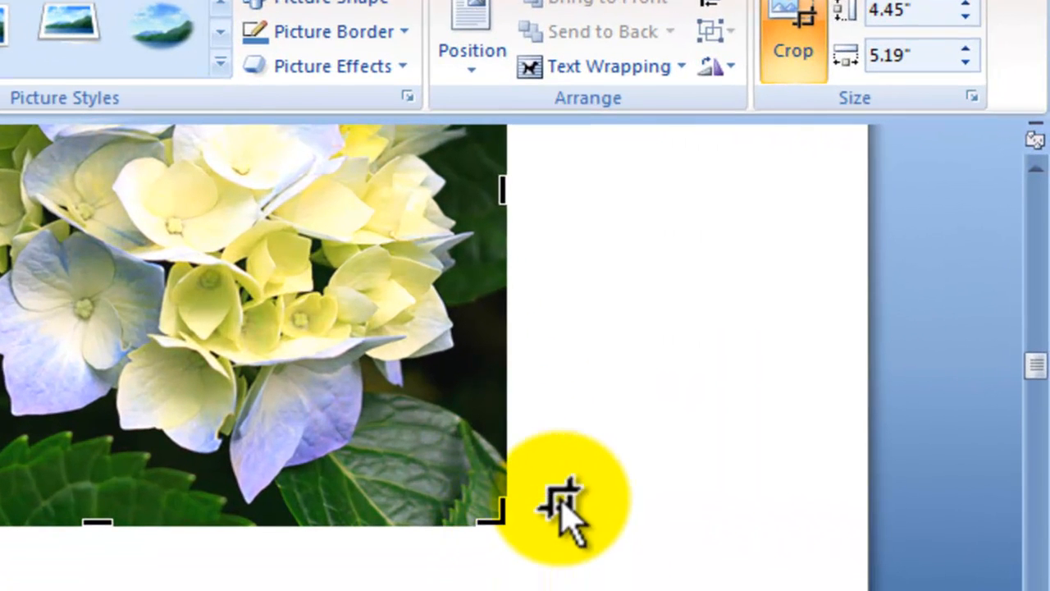
pyautogui.click(563, 497)
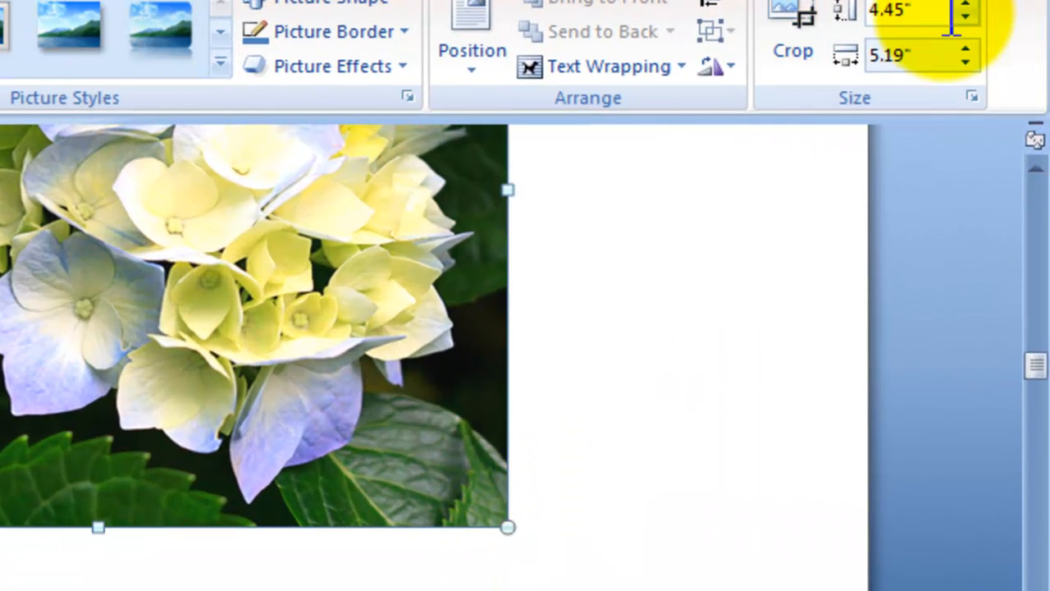
# Step: Check the hydrangea picture's detailed size, scale and crop settings, and delete the picture from page 3
pyautogui.click(971, 97)
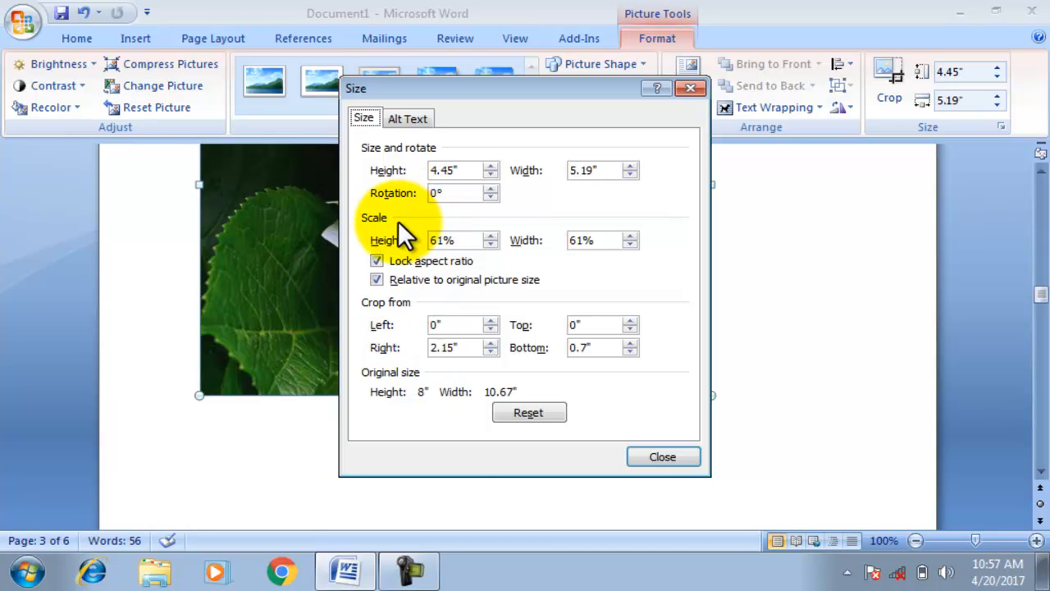
pyautogui.click(647, 455)
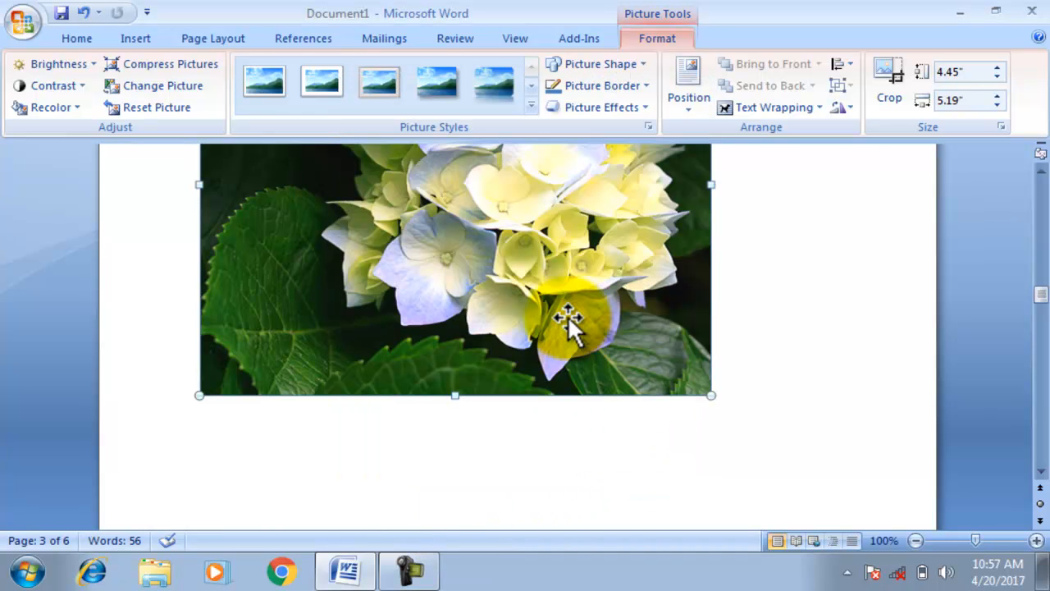
pyautogui.press('Delete')
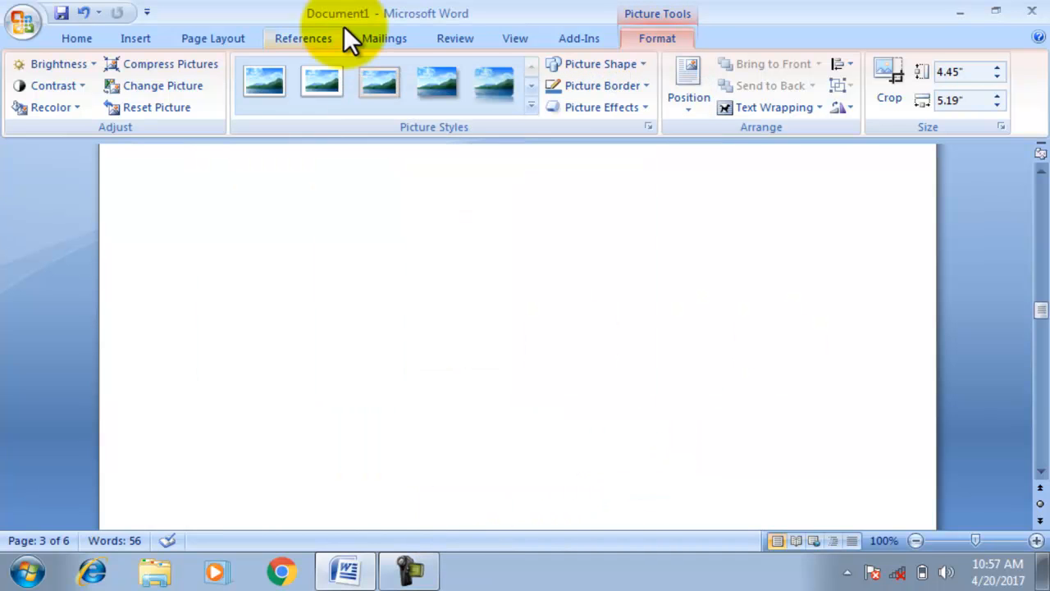
# Step: Search for clip art without a keyword in the selected collections and all media file types, and browse the clips
pyautogui.click(135, 40)
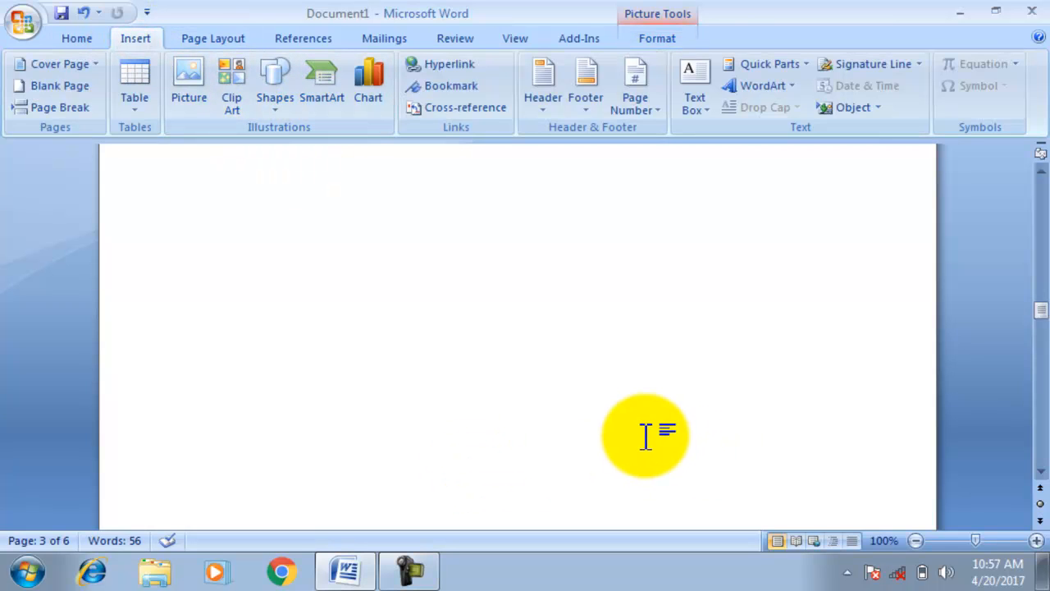
pyautogui.moveTo(1041, 310); pyautogui.dragTo(1042, 314)
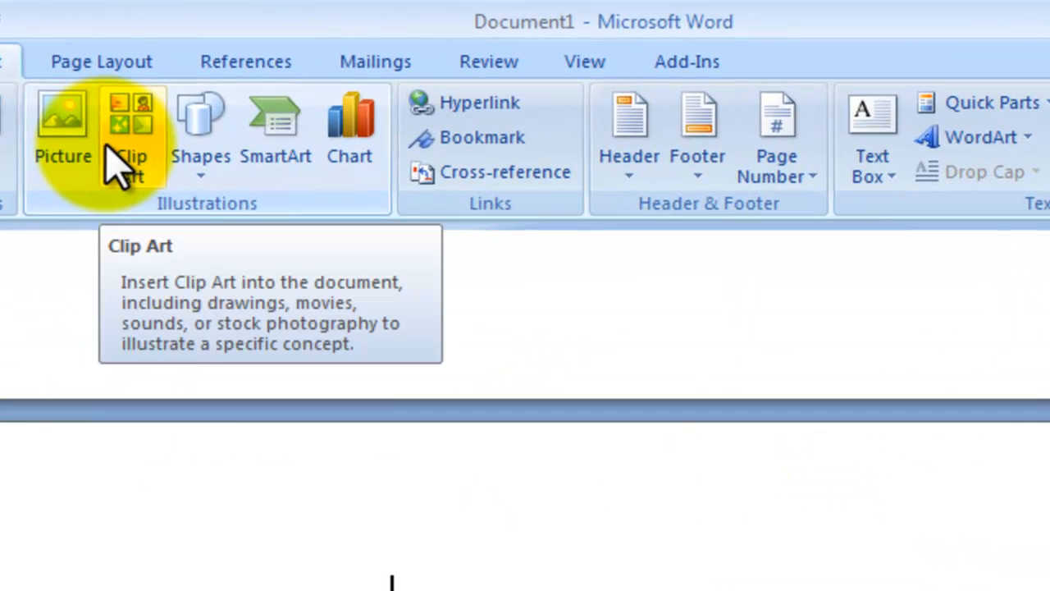
pyautogui.click(218, 91)
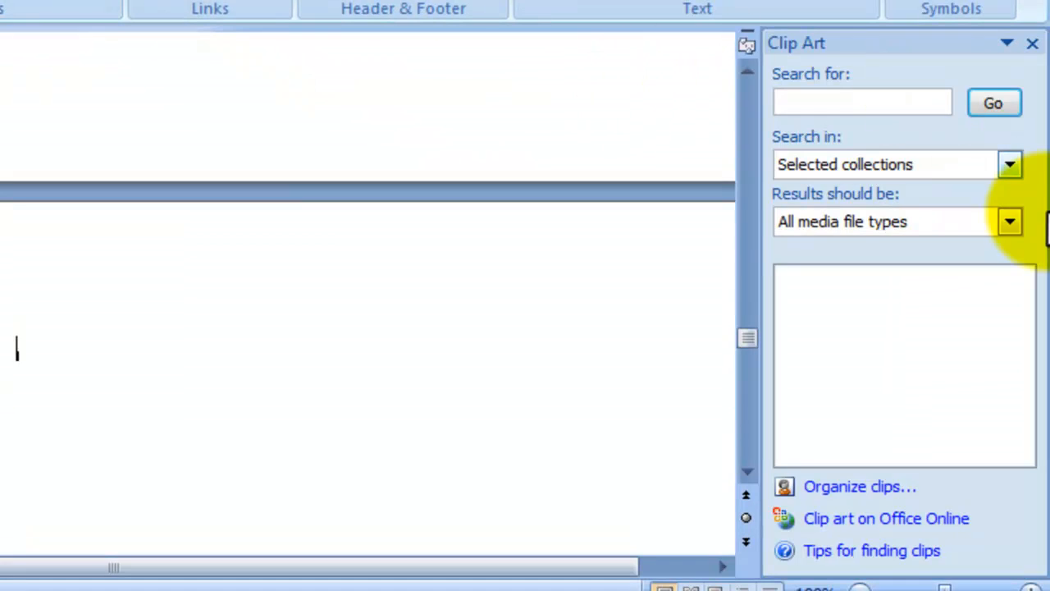
pyautogui.click(995, 105)
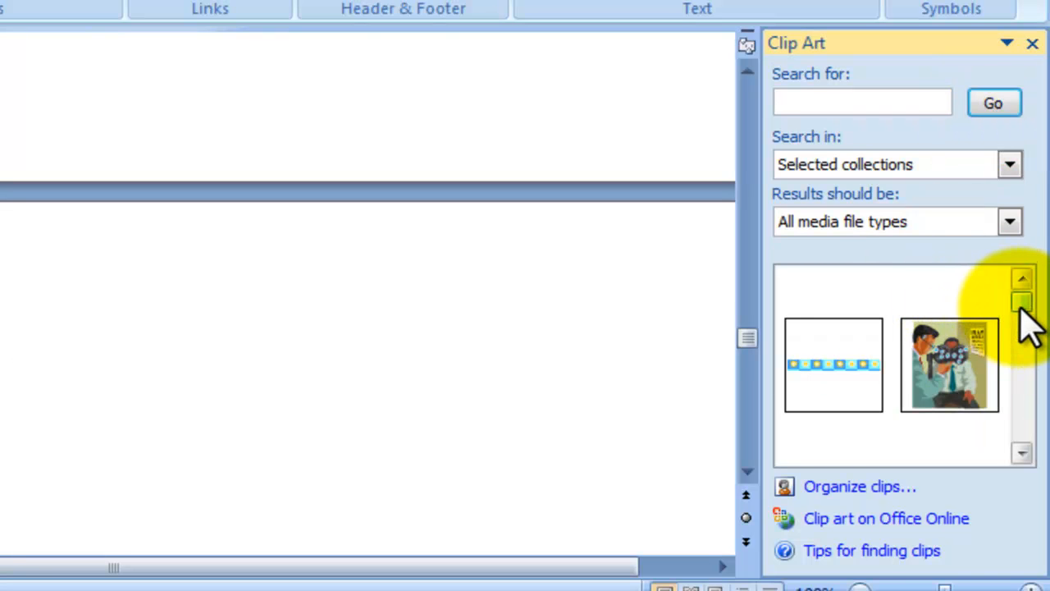
pyautogui.click(1022, 308)
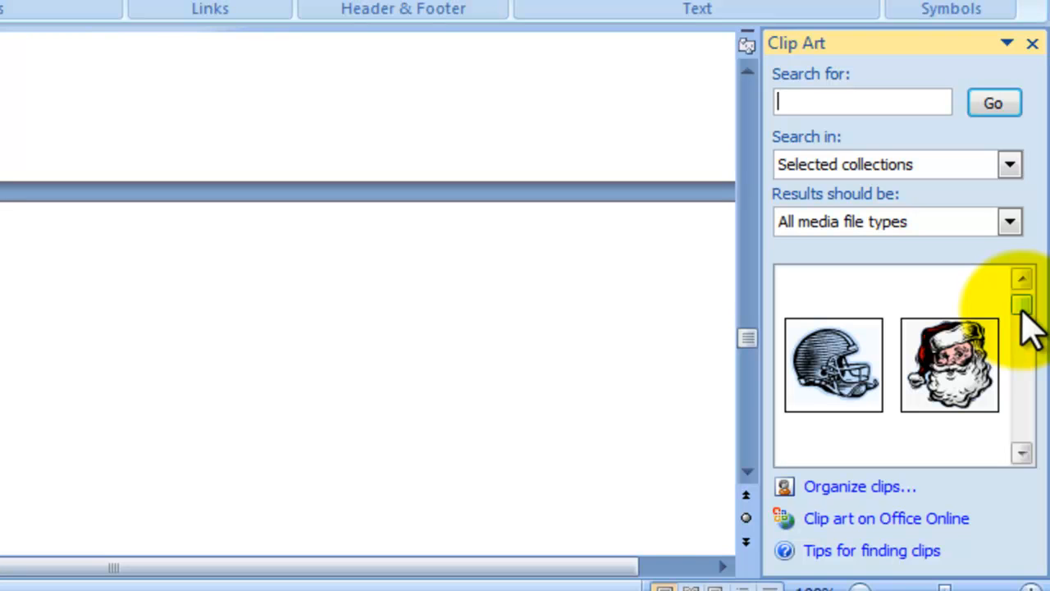
pyautogui.moveTo(931, 336)
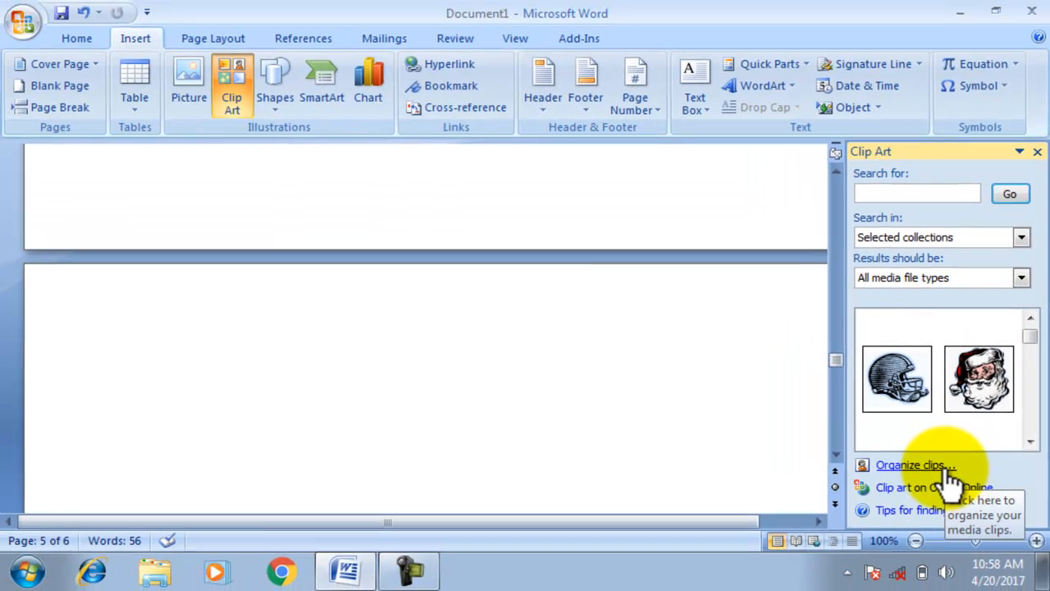
pyautogui.click(945, 465)
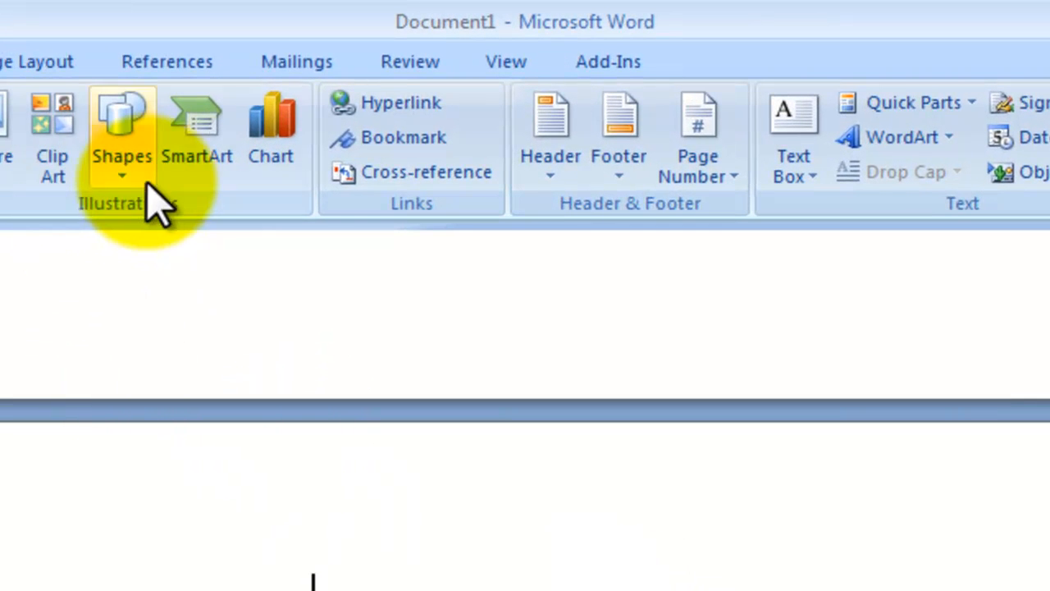
# Step: Draw a left-right block arrow about 3.5" high and 4.1" wide on page 5
pyautogui.click(123, 189)
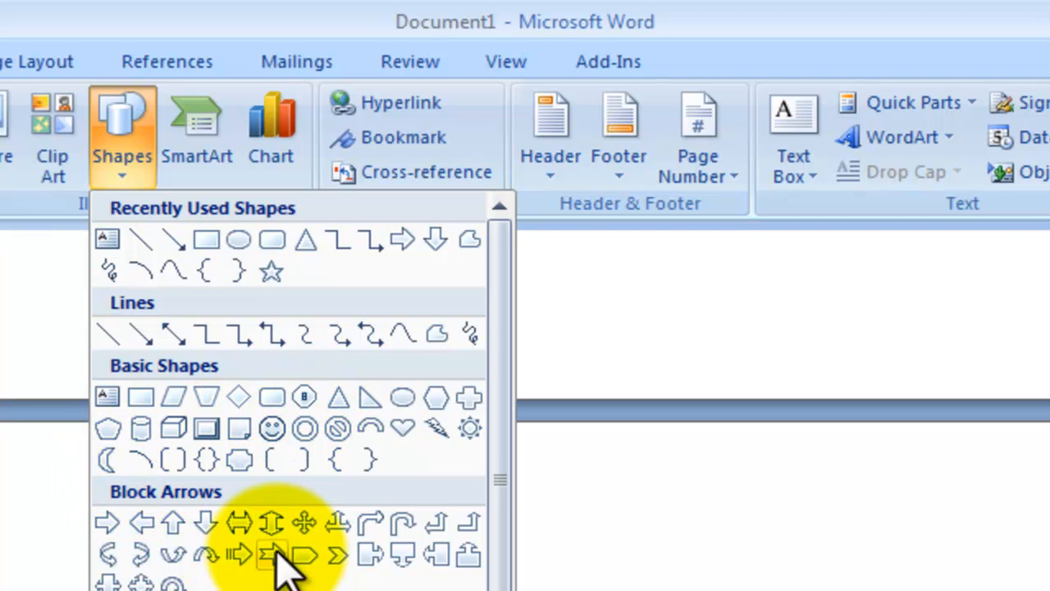
pyautogui.click(238, 522)
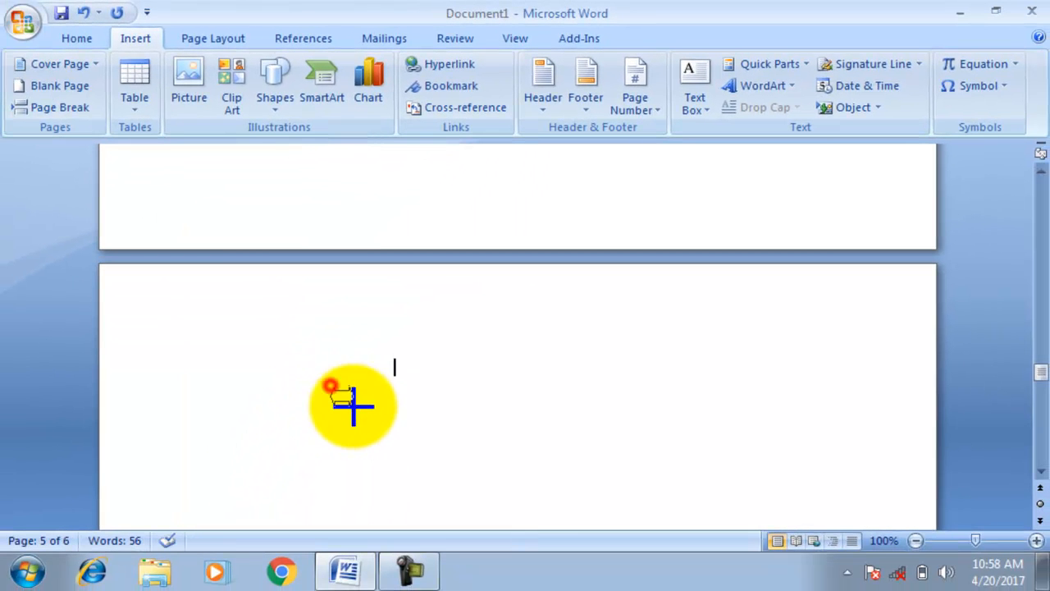
pyautogui.moveTo(330, 386)
pyautogui.mouseDown()
pyautogui.moveTo(511, 434)
pyautogui.moveTo(534, 494)
pyautogui.moveTo(583, 520)
pyautogui.moveTo(588, 334)
pyautogui.moveTo(619, 278)
pyautogui.moveTo(730, 293)
pyautogui.mouseUp()
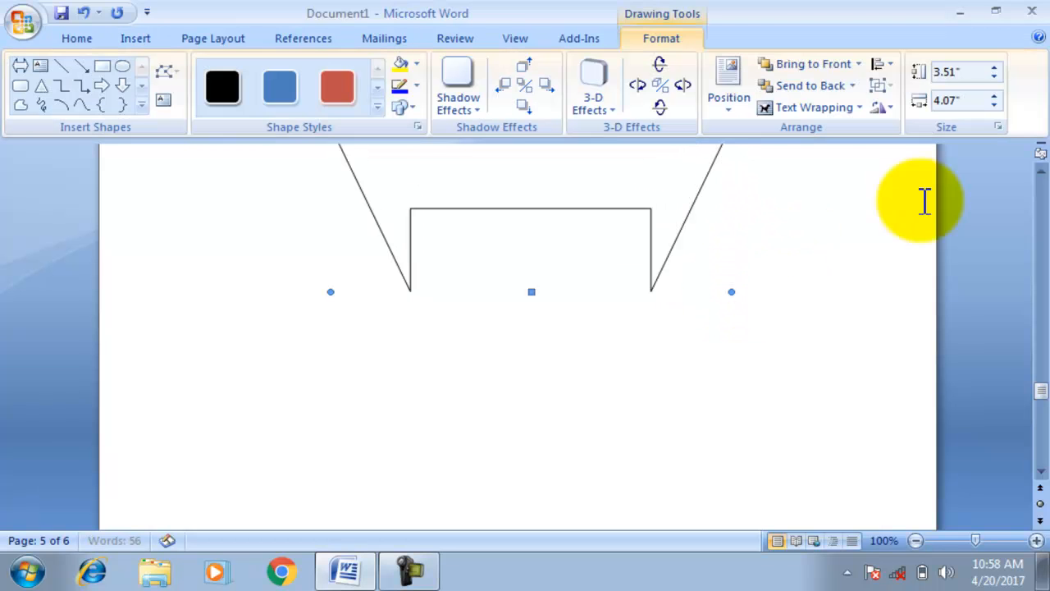
pyautogui.click(1040, 168)
pyautogui.scroll(4, 1042, 172)
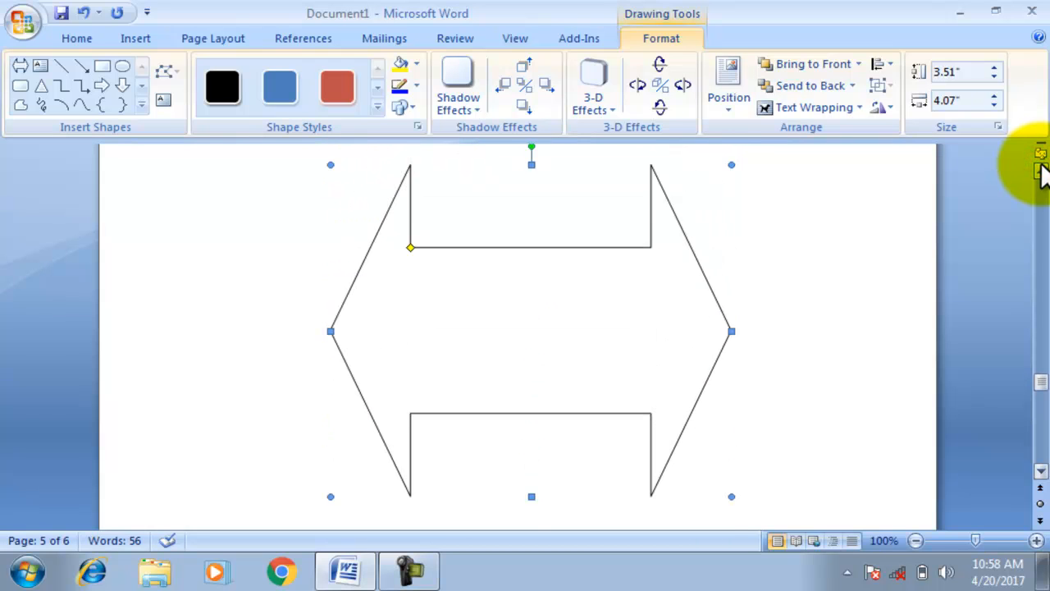
pyautogui.click(1040, 168)
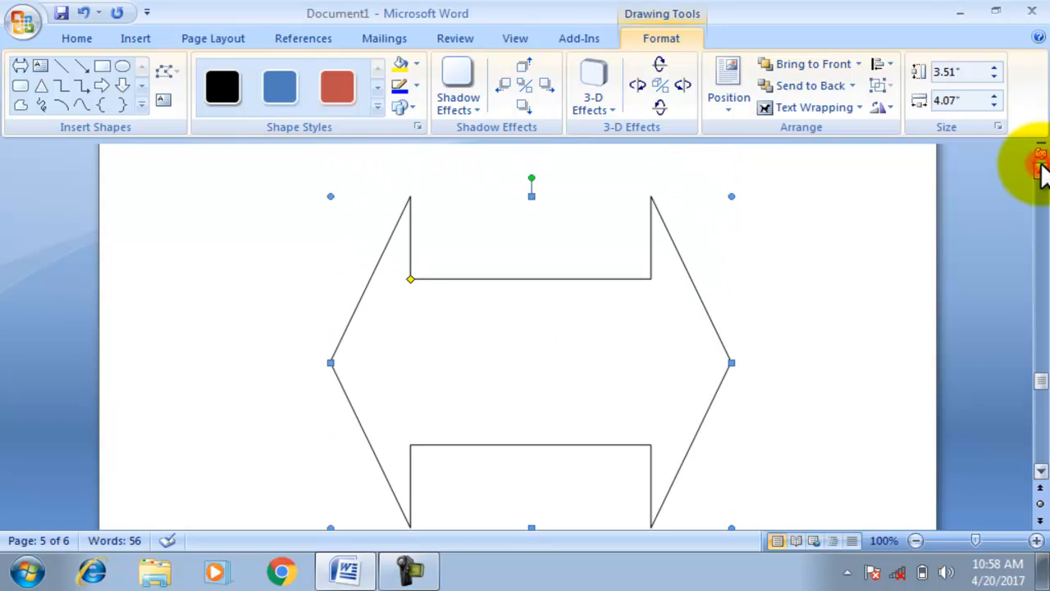
pyautogui.click(590, 378)
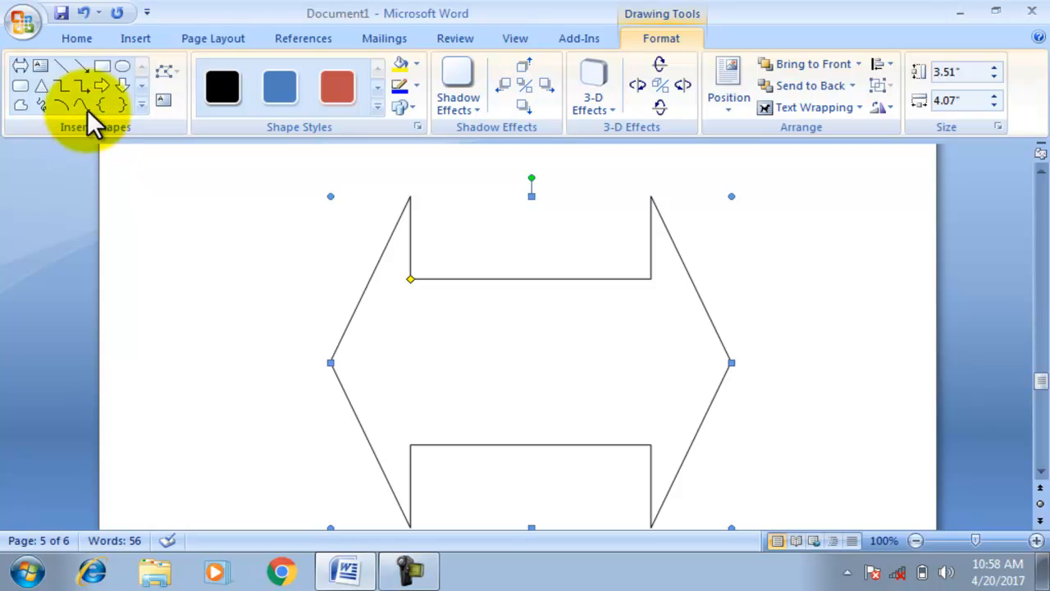
# Step: Apply the blue colored-fill, white-outline shape style to the left-right arrow and change its fill to dark red from the theme colors
pyautogui.click(238, 85)
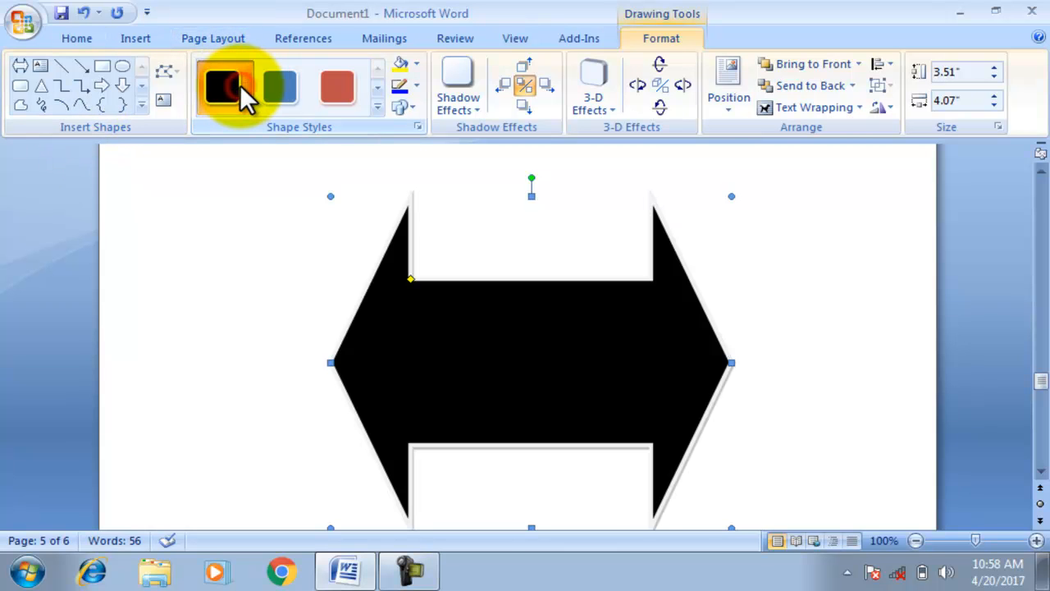
pyautogui.click(285, 86)
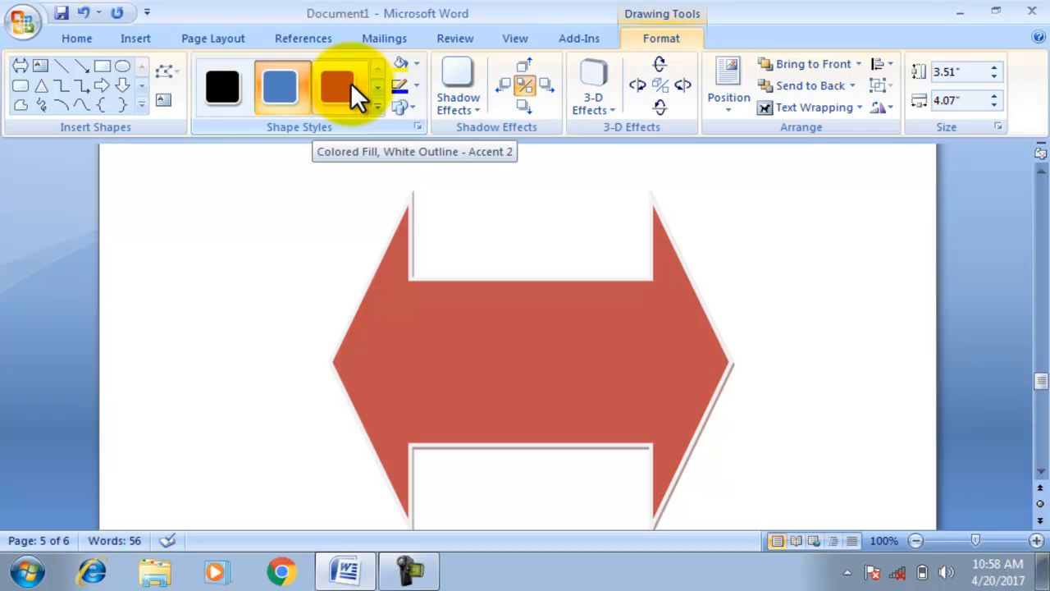
pyautogui.click(418, 63)
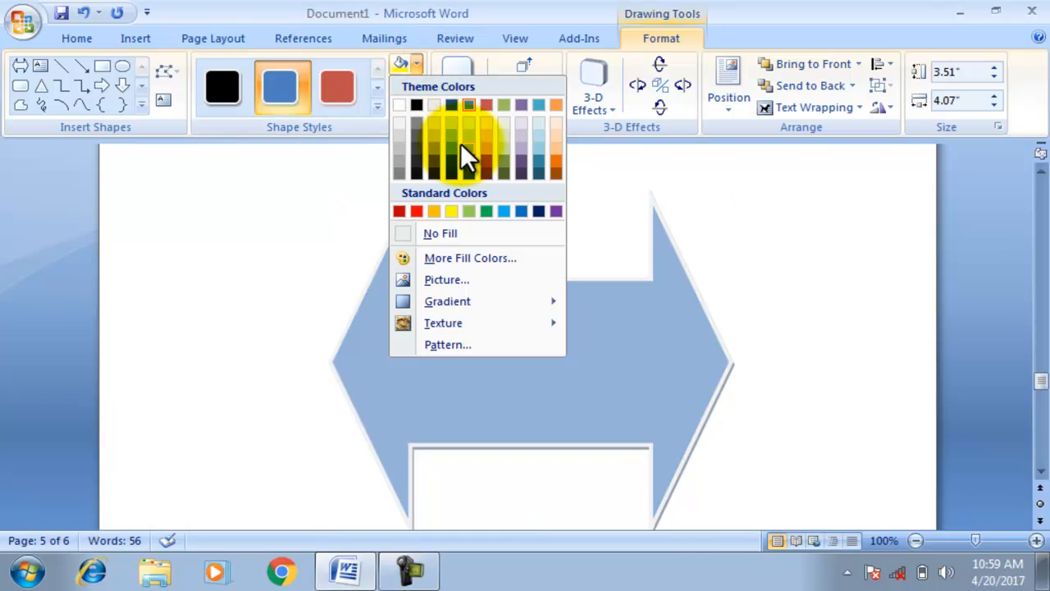
pyautogui.click(485, 155)
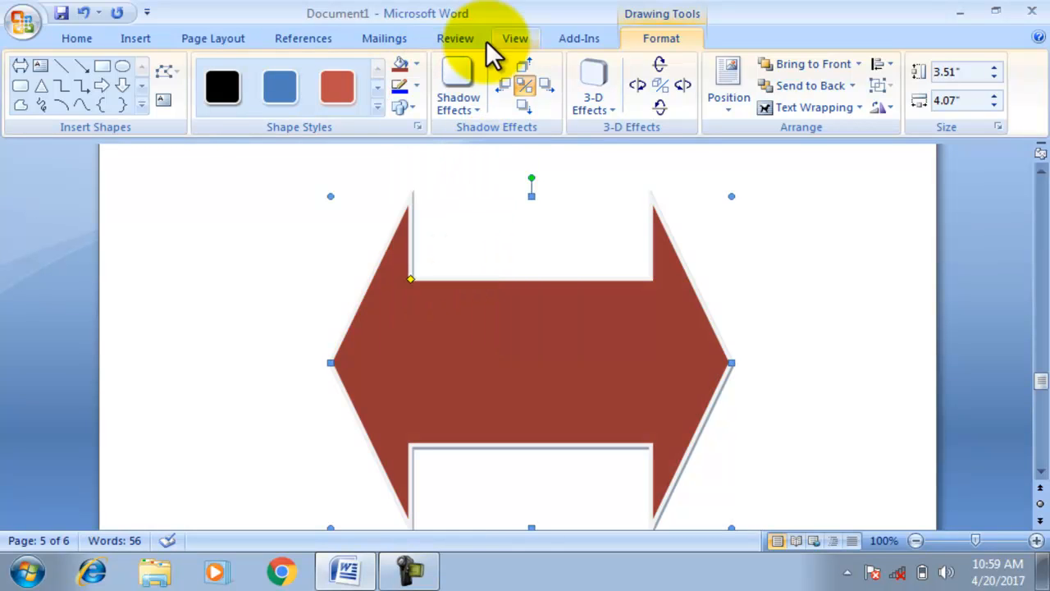
# Step: Add a drop shadow offset toward the upper left of the left-right arrow
pyautogui.click(442, 78)
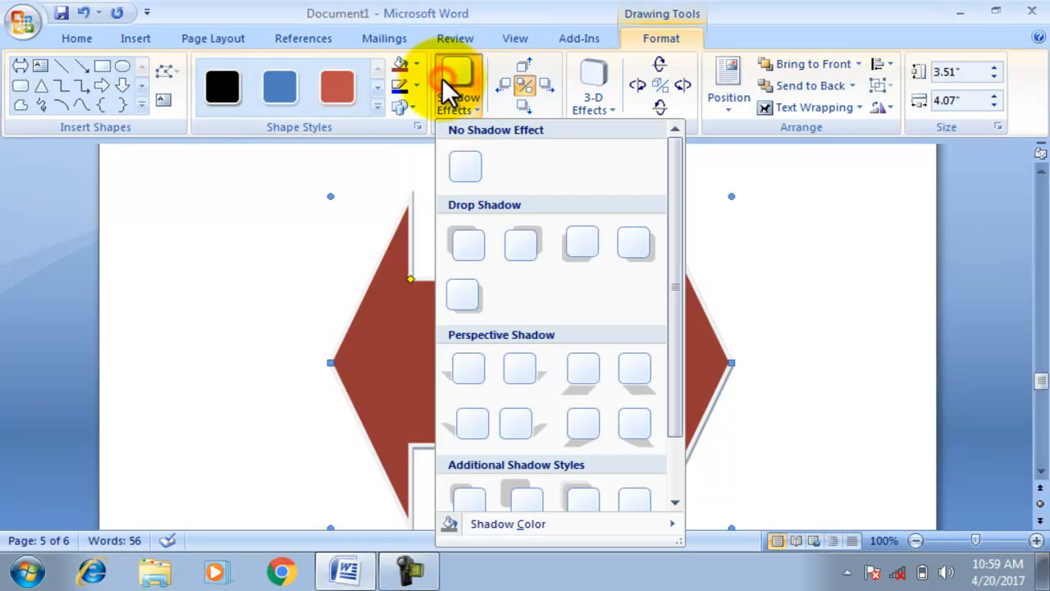
pyautogui.click(490, 238)
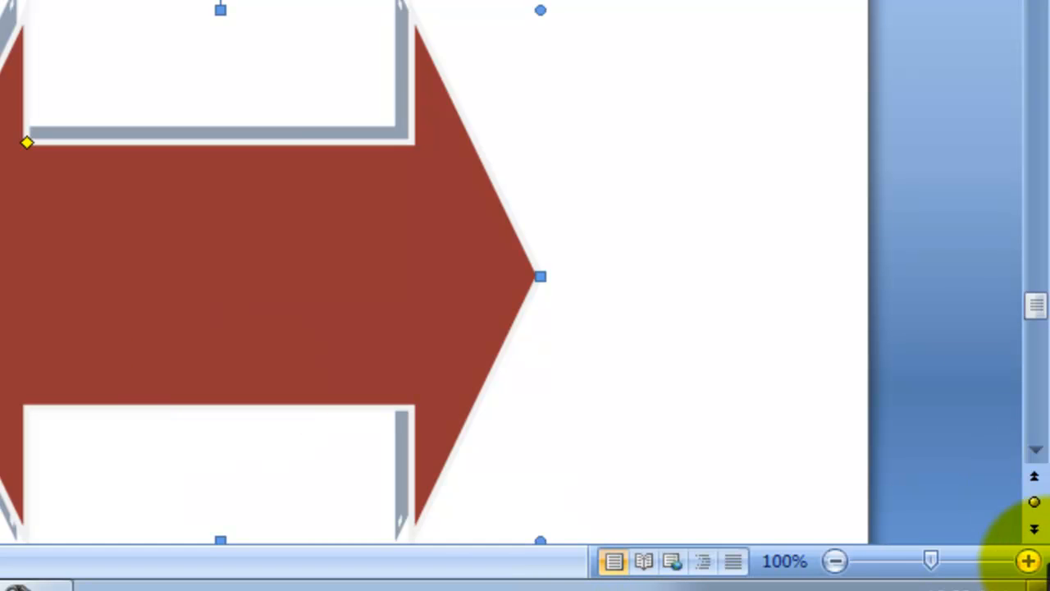
# Step: Insert a Picture Accent Process SmartArt graphic on page 6
pyautogui.click(1036, 450)
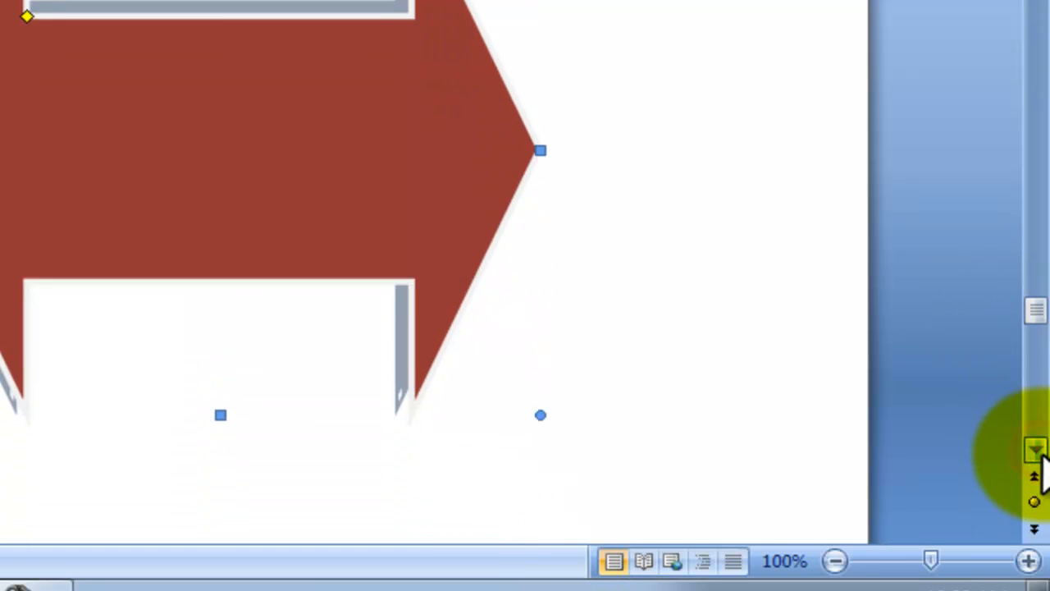
pyautogui.moveTo(1035, 456); pyautogui.dragTo(1035, 456)
pyautogui.click(1036, 451)
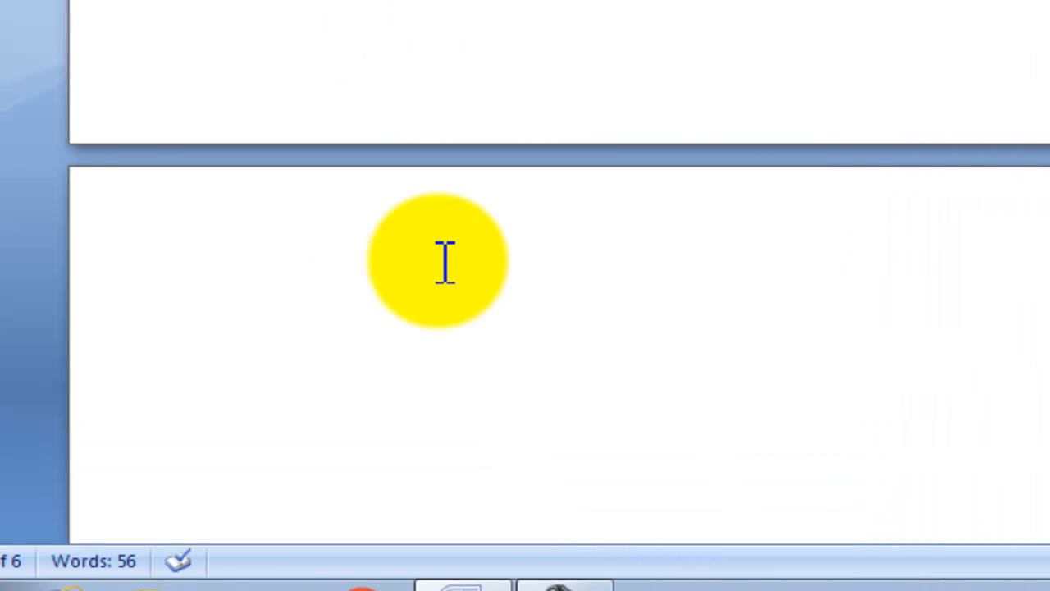
pyautogui.click(0, 260)
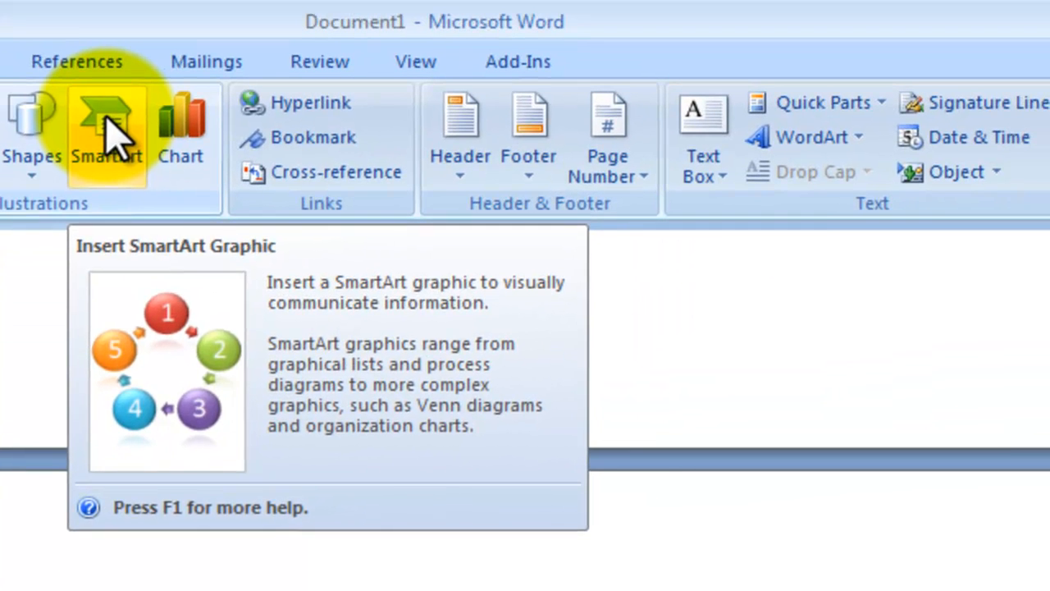
pyautogui.click(197, 58)
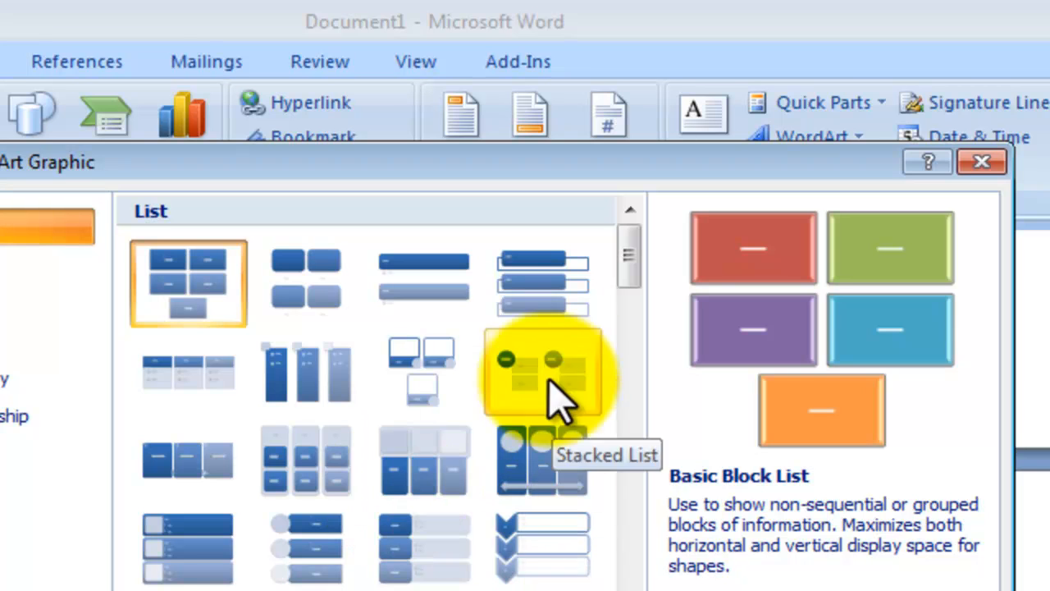
pyautogui.moveTo(626, 251); pyautogui.dragTo(622, 332)
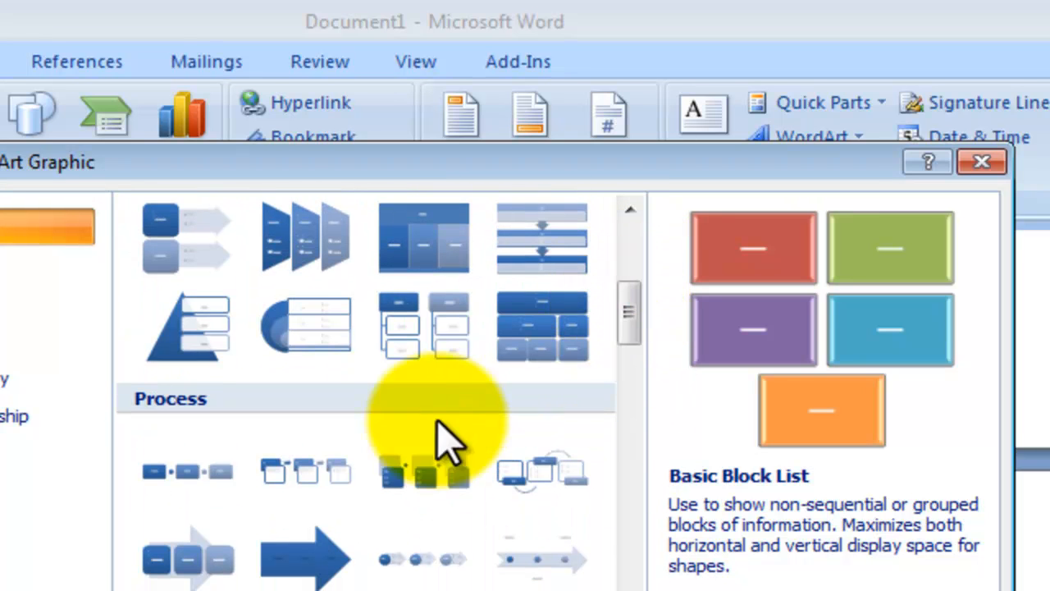
pyautogui.click(415, 488)
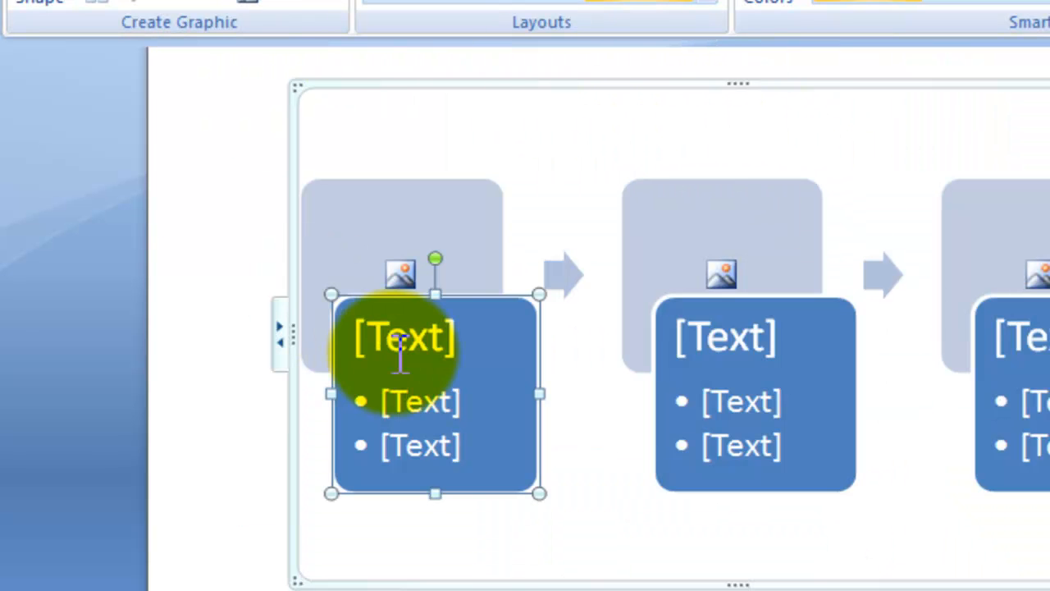
# Step: Fill the first SmartArt box with the heading "lkjasfka" and the bullets "smnas" and "kajds", and close the text pane
pyautogui.click(437, 349)
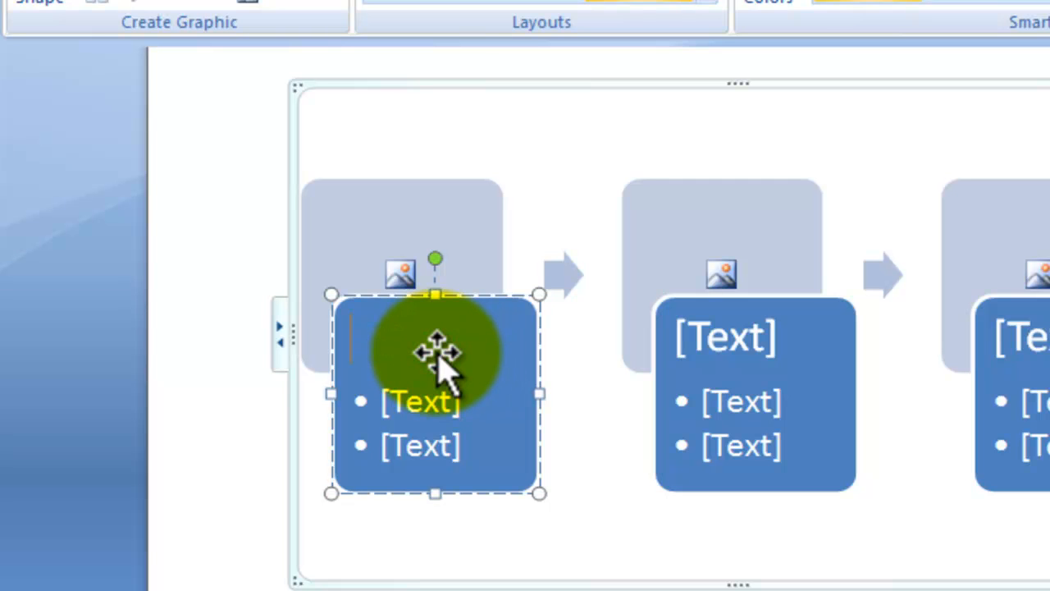
pyautogui.click(279, 342)
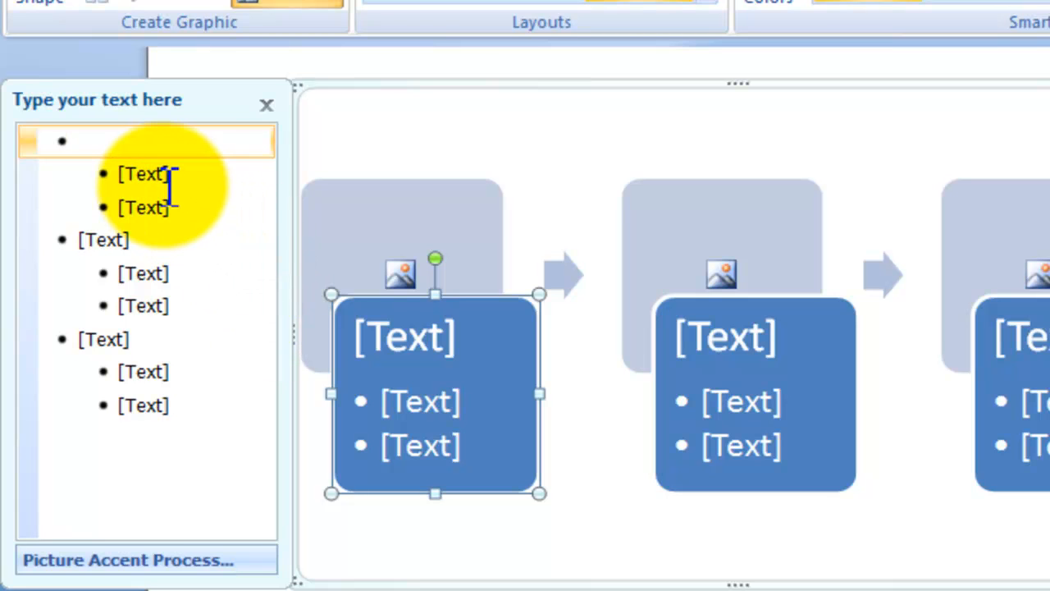
pyautogui.click(164, 174)
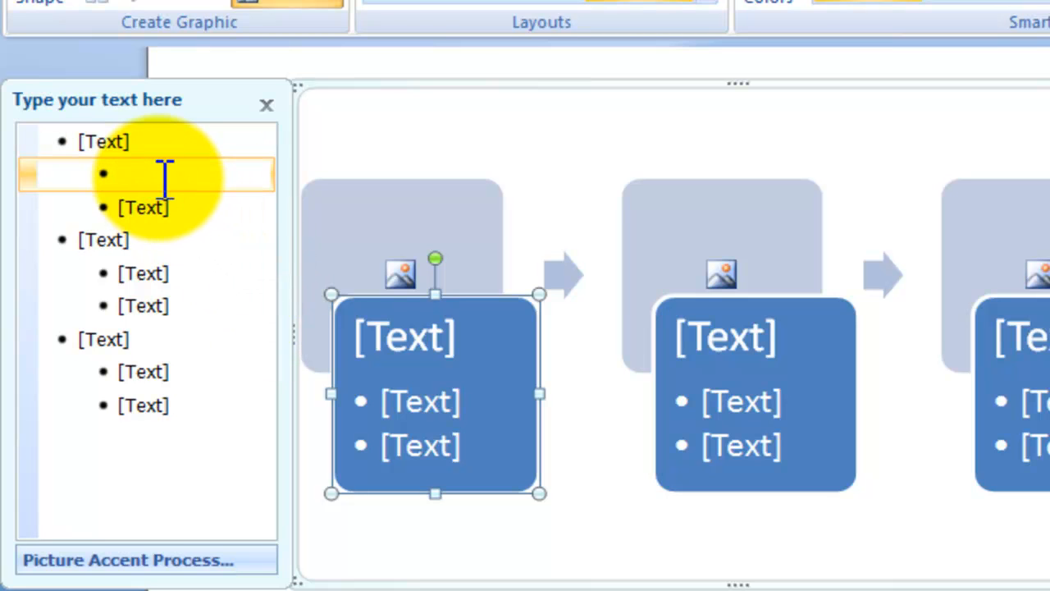
pyautogui.write('smnas')
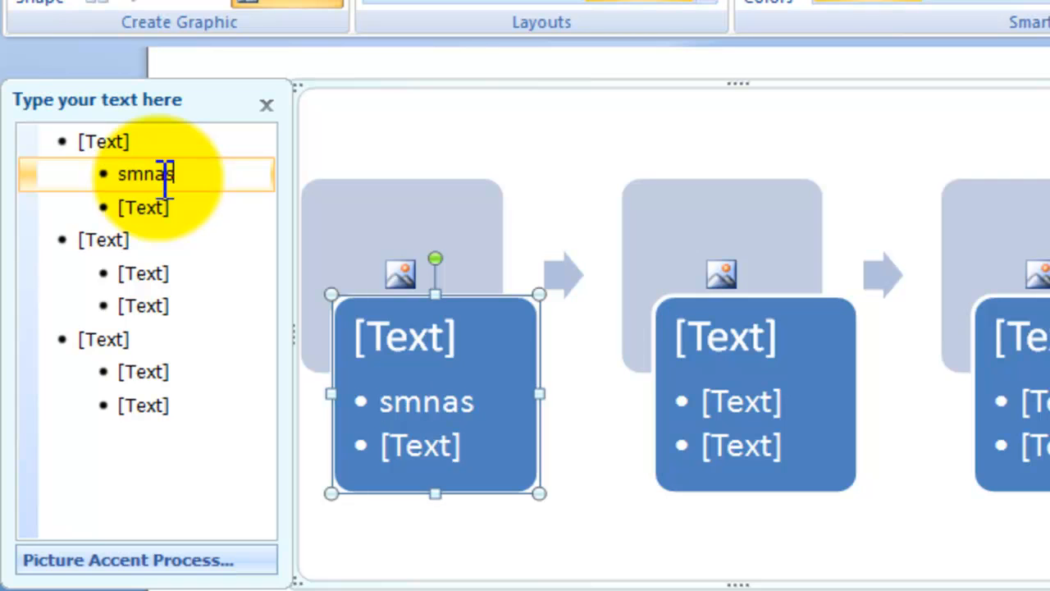
pyautogui.click(126, 141)
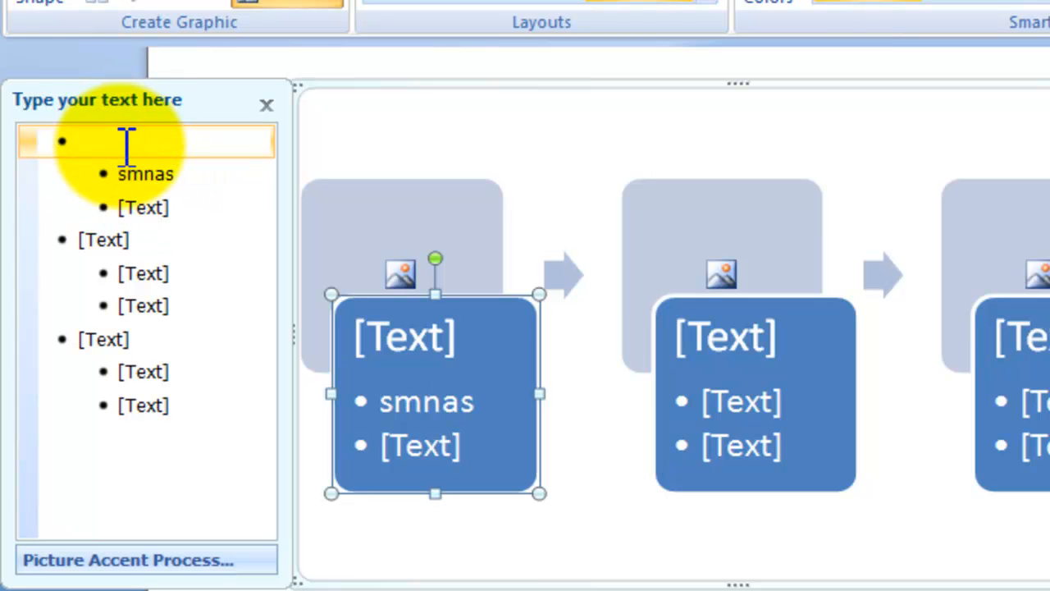
pyautogui.write('lkjasfka')
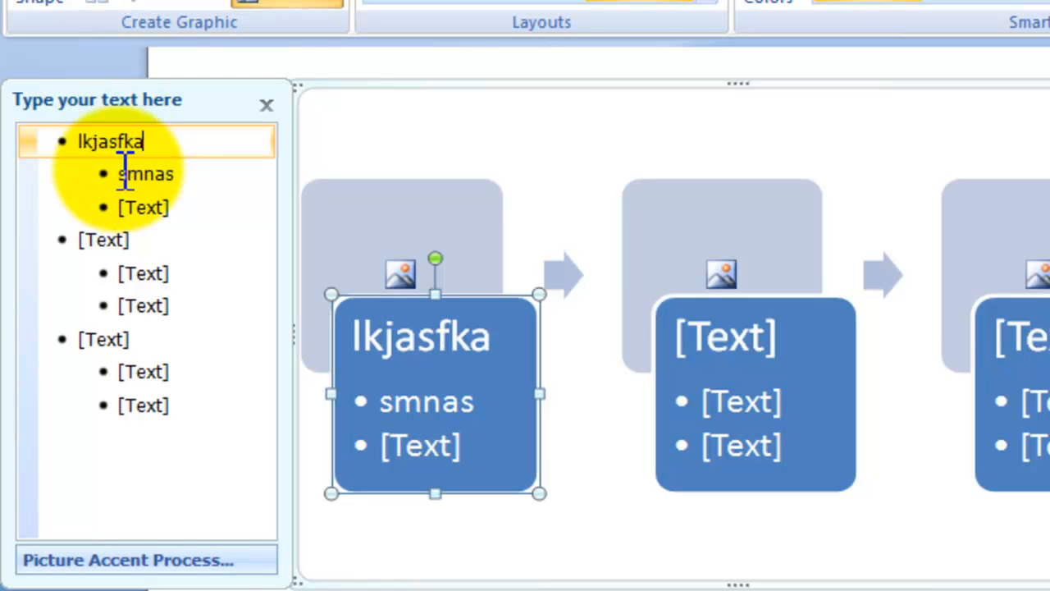
pyautogui.click(145, 208)
pyautogui.write('kajds')
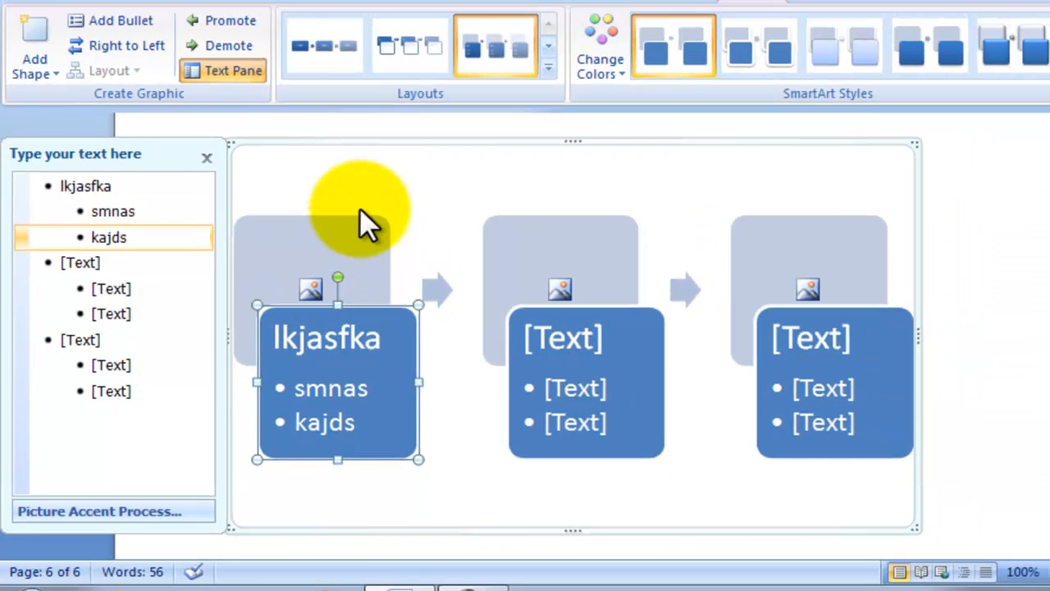
pyautogui.click(461, 163)
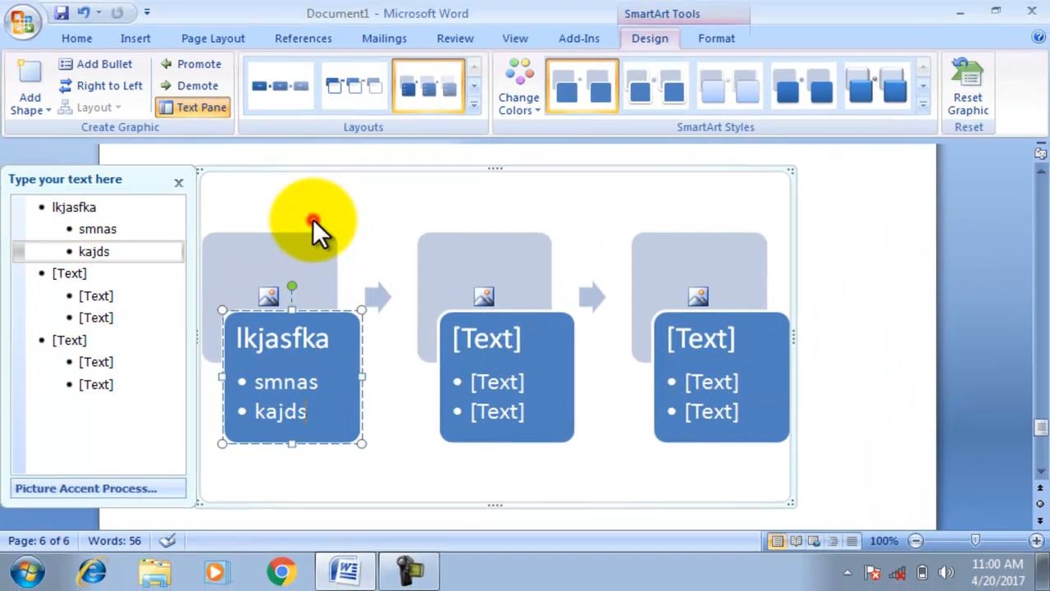
pyautogui.click(178, 182)
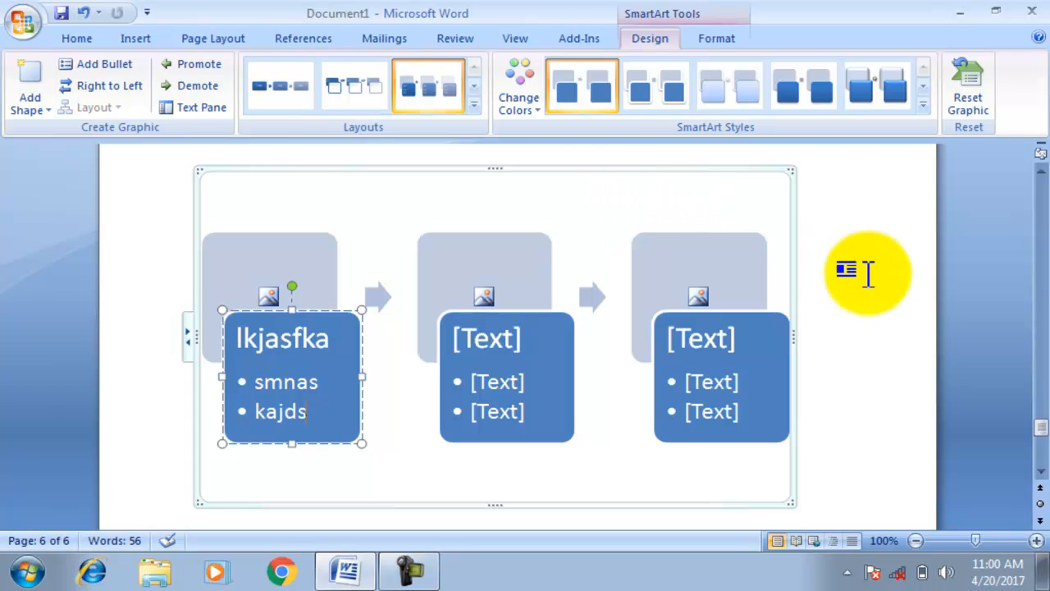
# Step: Try to place the insertion point in the blank area below the SmartArt graphic
pyautogui.moveTo(1041, 443); pyautogui.dragTo(1042, 464)
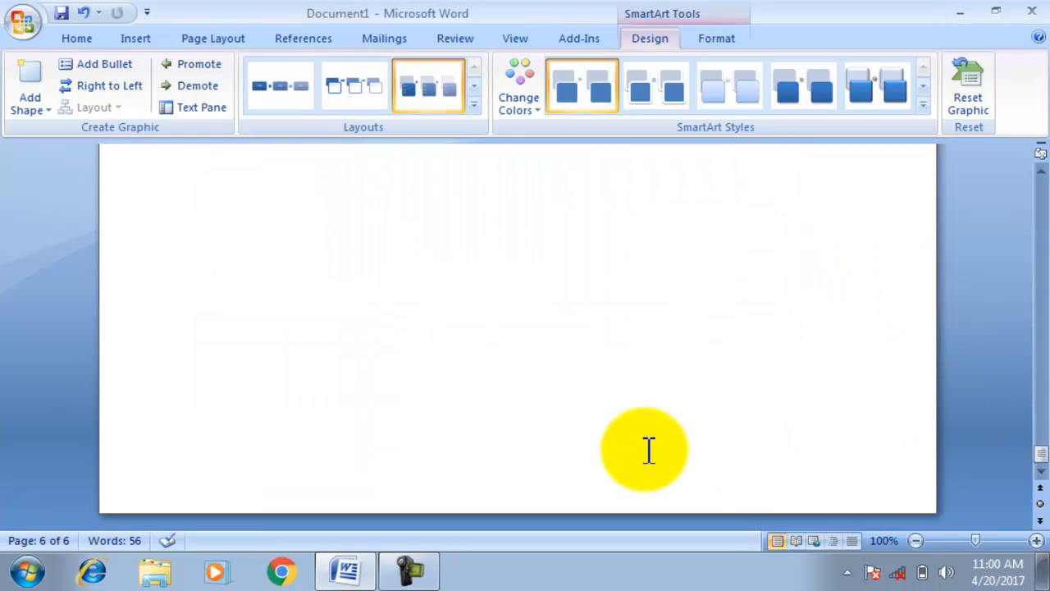
pyautogui.click(610, 473)
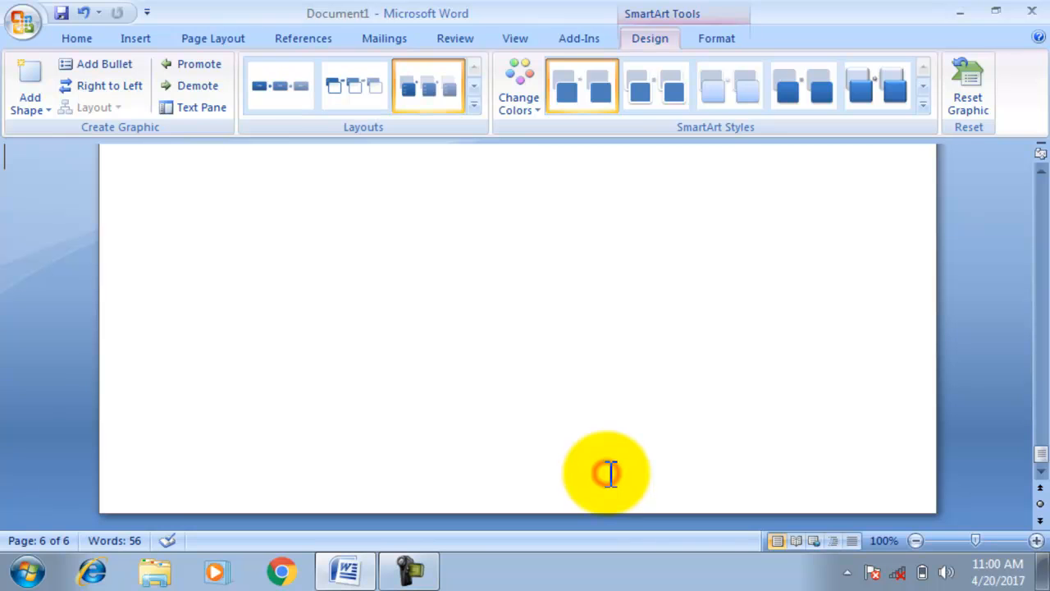
pyautogui.doubleClick(500, 456)
pyautogui.doubleClick(441, 386)
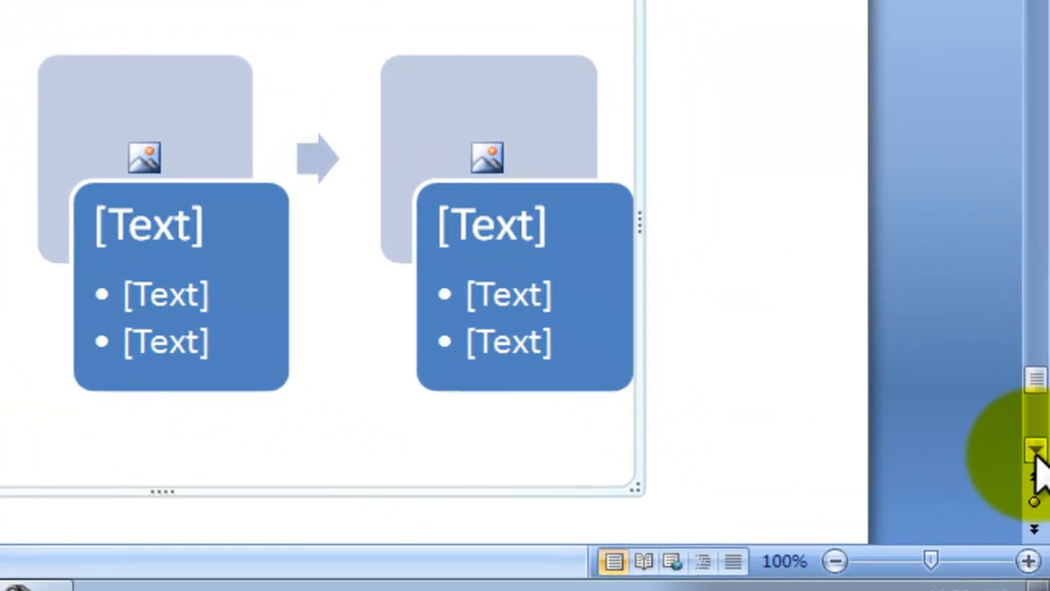
pyautogui.click(1035, 451)
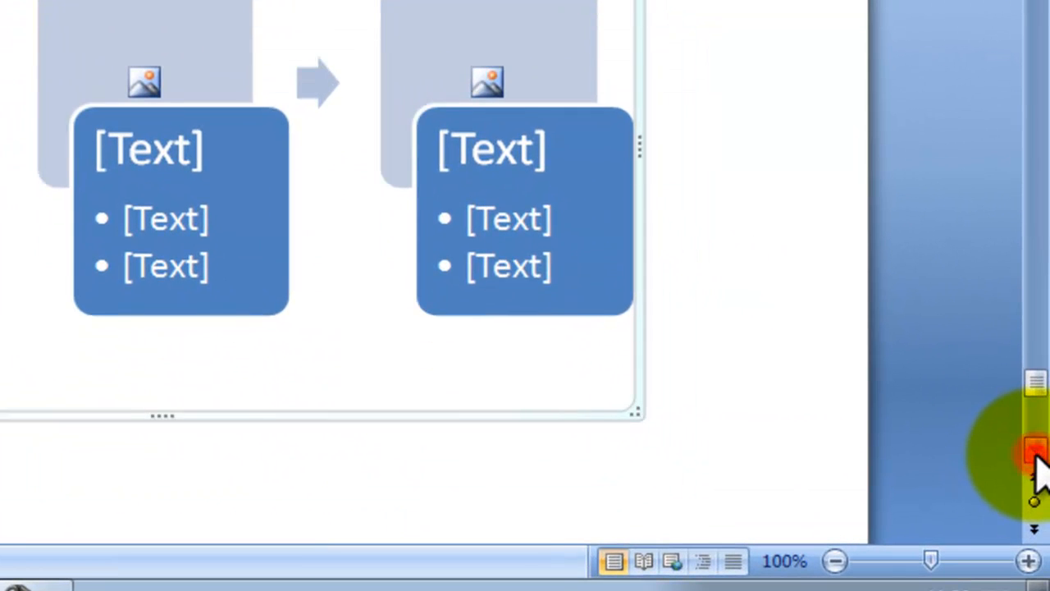
pyautogui.click(1036, 451)
pyautogui.click(1035, 451)
pyautogui.click(394, 465)
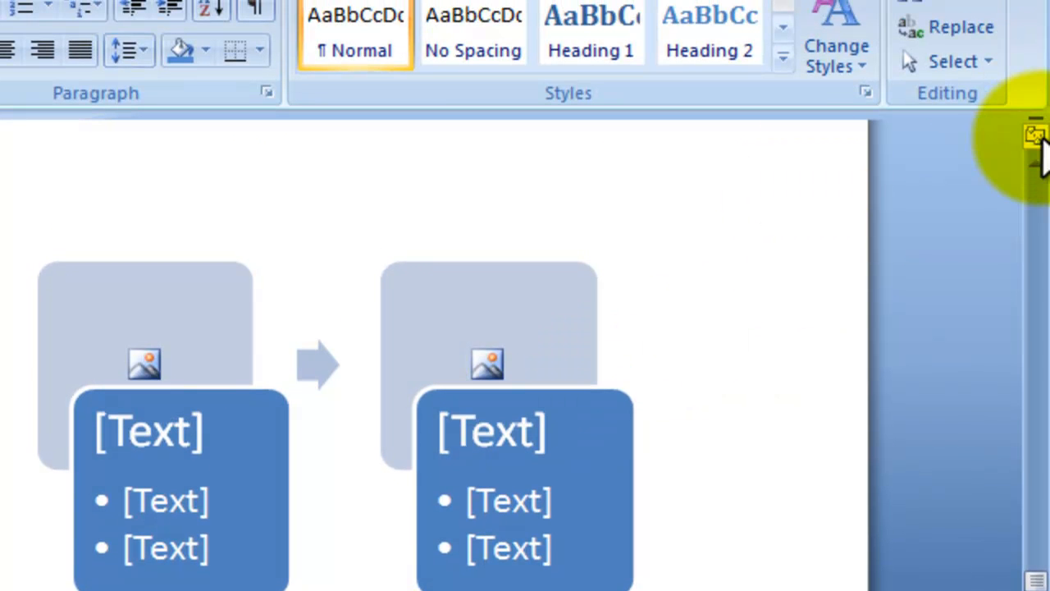
# Step: Place the insertion point near the top of a blank page area and insert a 100% stacked column chart there
pyautogui.click(1037, 164)
pyautogui.click(1036, 164)
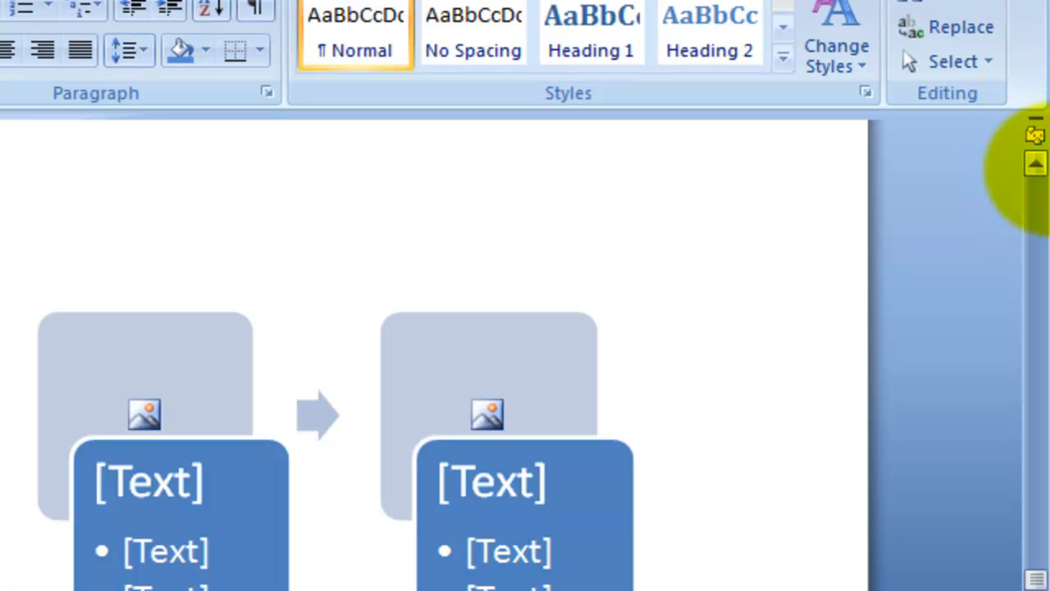
pyautogui.click(1036, 161)
pyautogui.click(1039, 158)
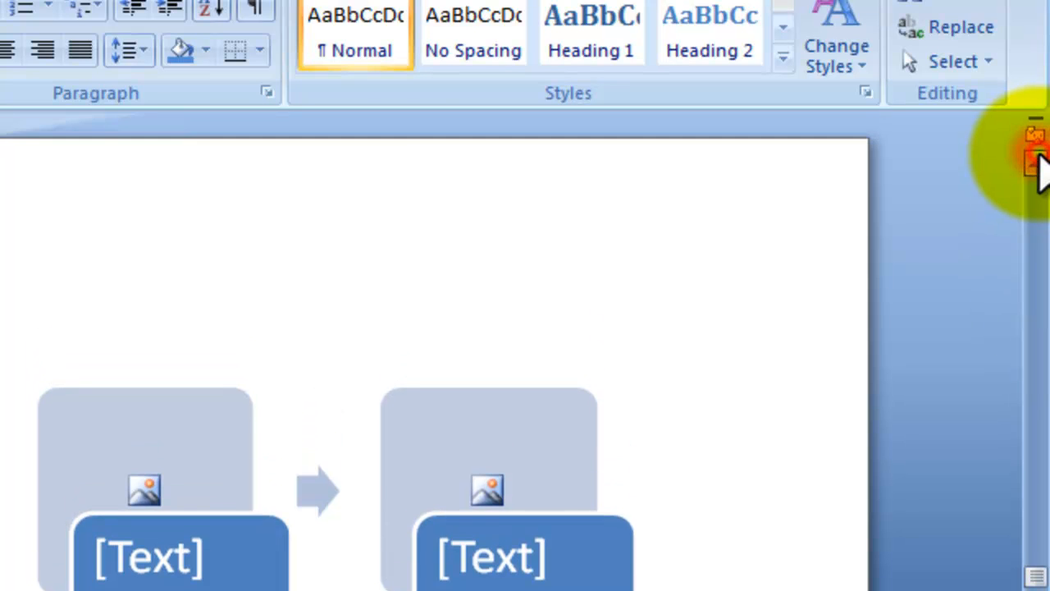
pyautogui.click(1039, 157)
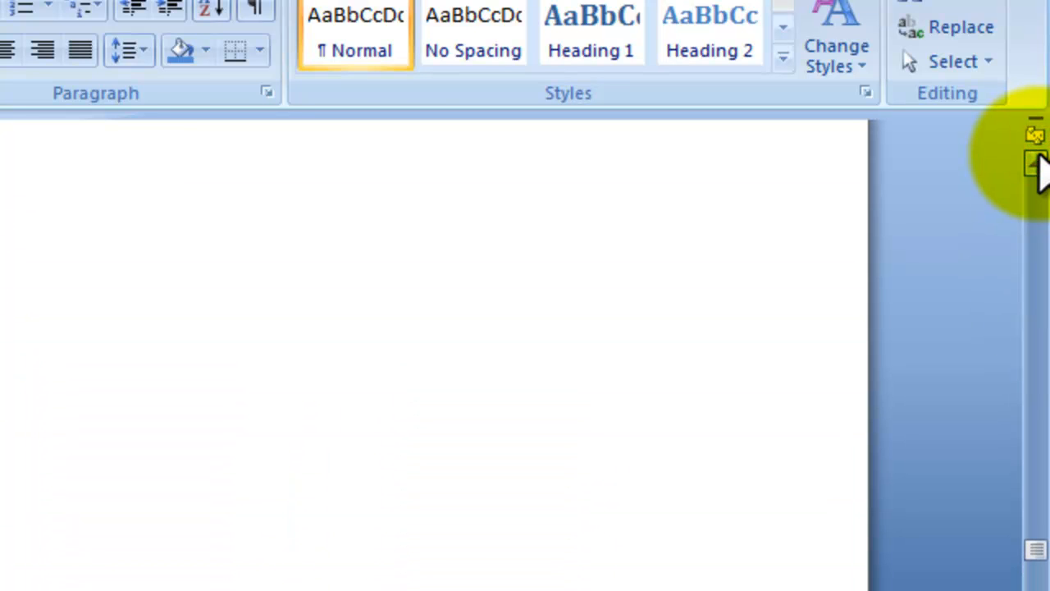
pyautogui.click(1038, 159)
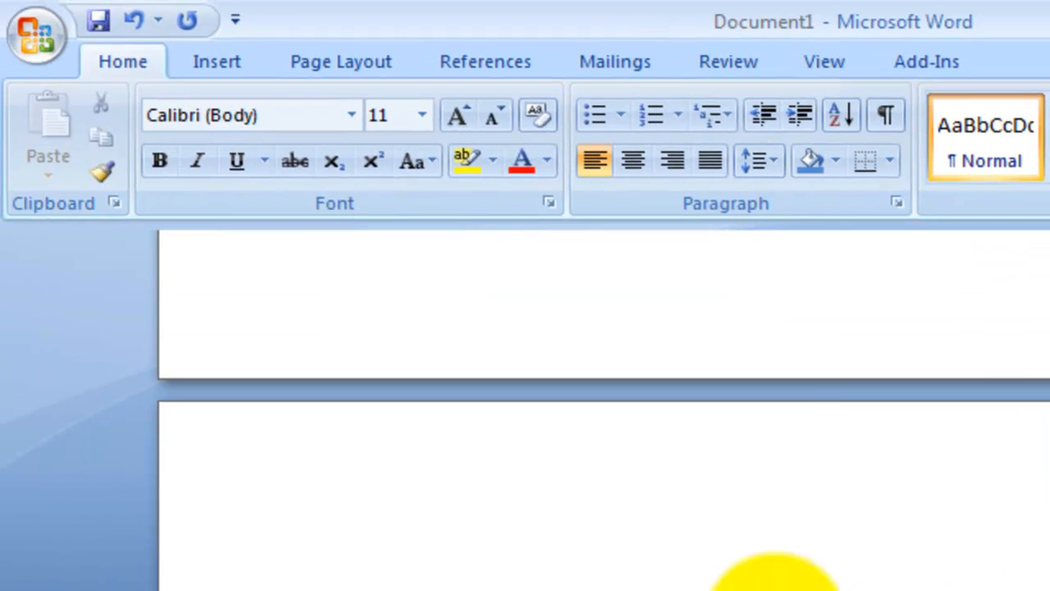
pyautogui.click(591, 484)
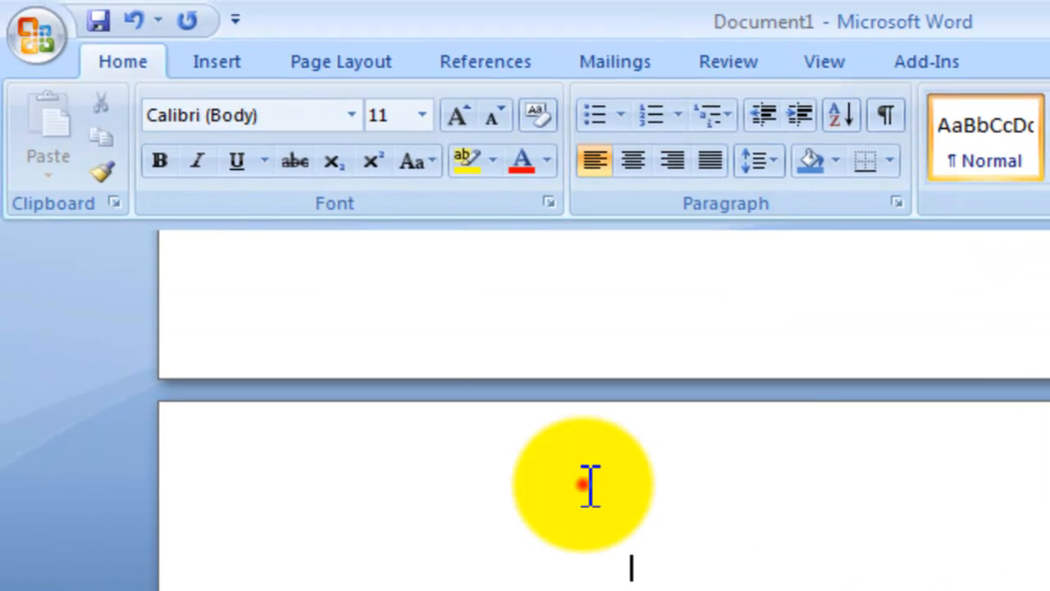
pyautogui.click(222, 76)
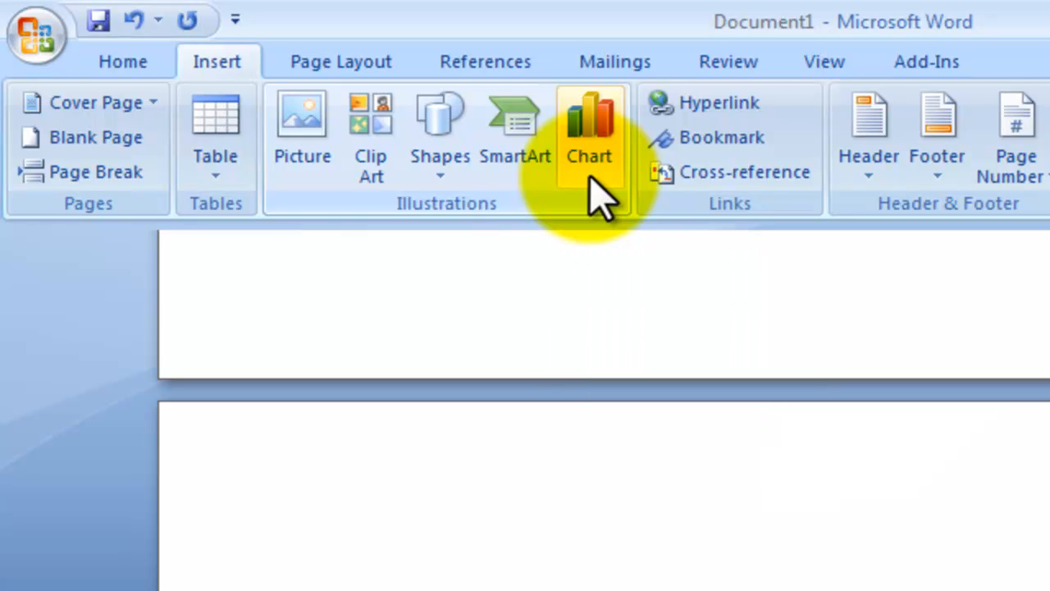
pyautogui.click(589, 164)
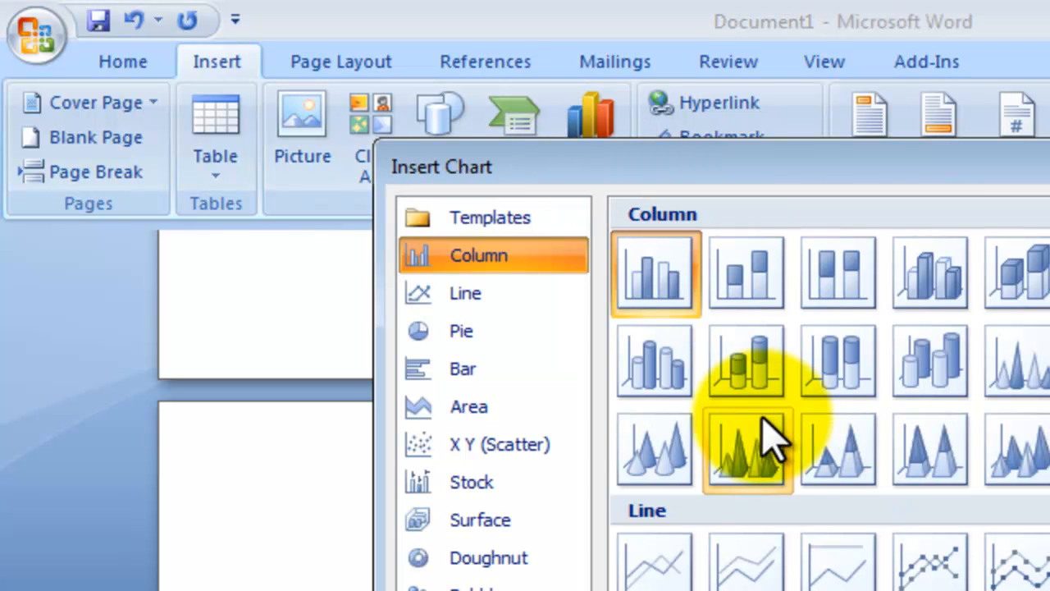
pyautogui.click(837, 270)
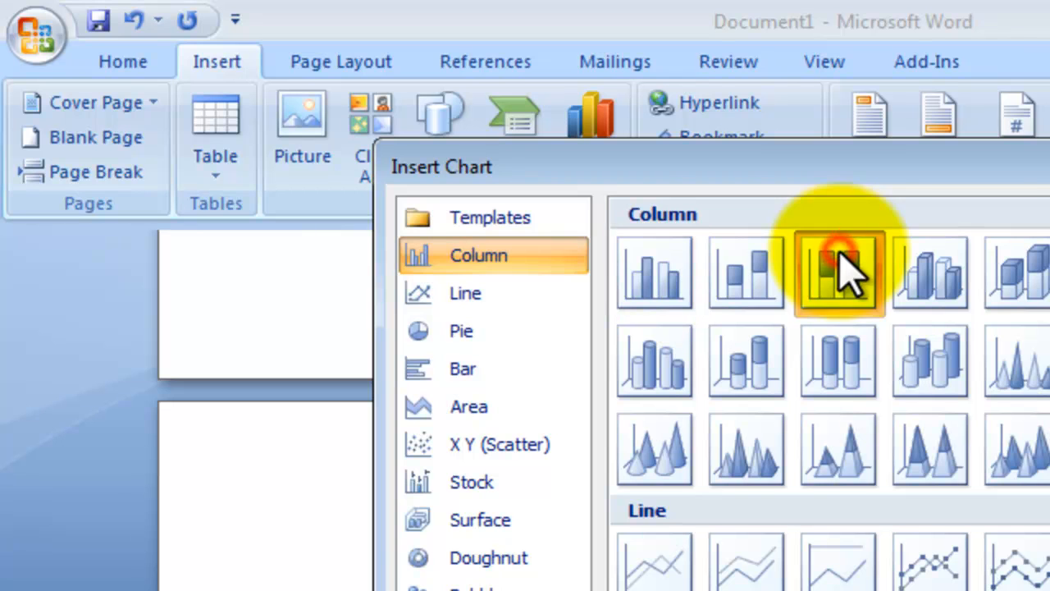
pyautogui.press('Return')
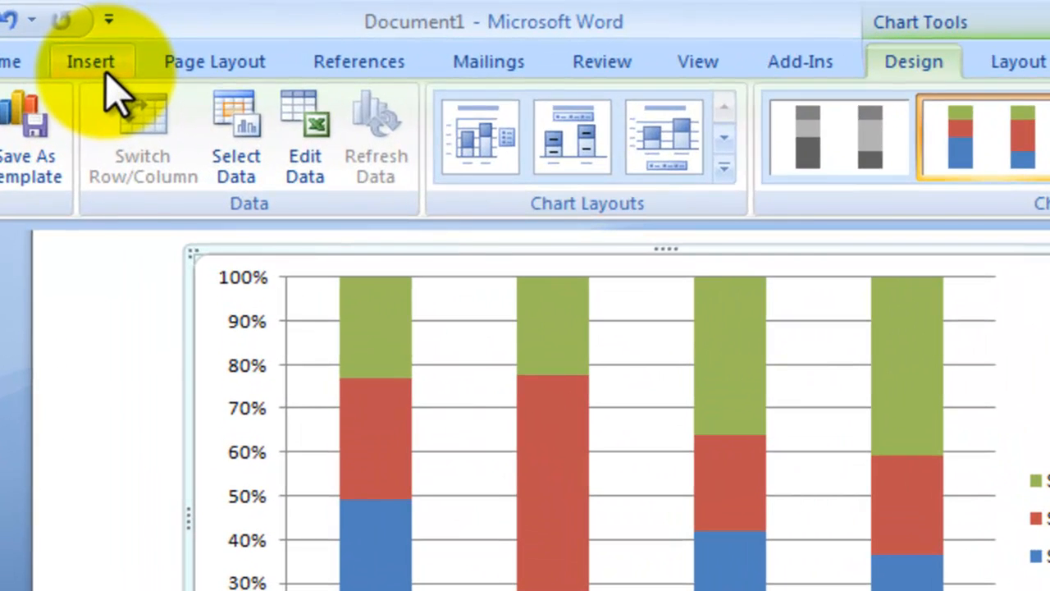
# Step: Bring up the insert commands again with the chart still selected
pyautogui.click(92, 62)
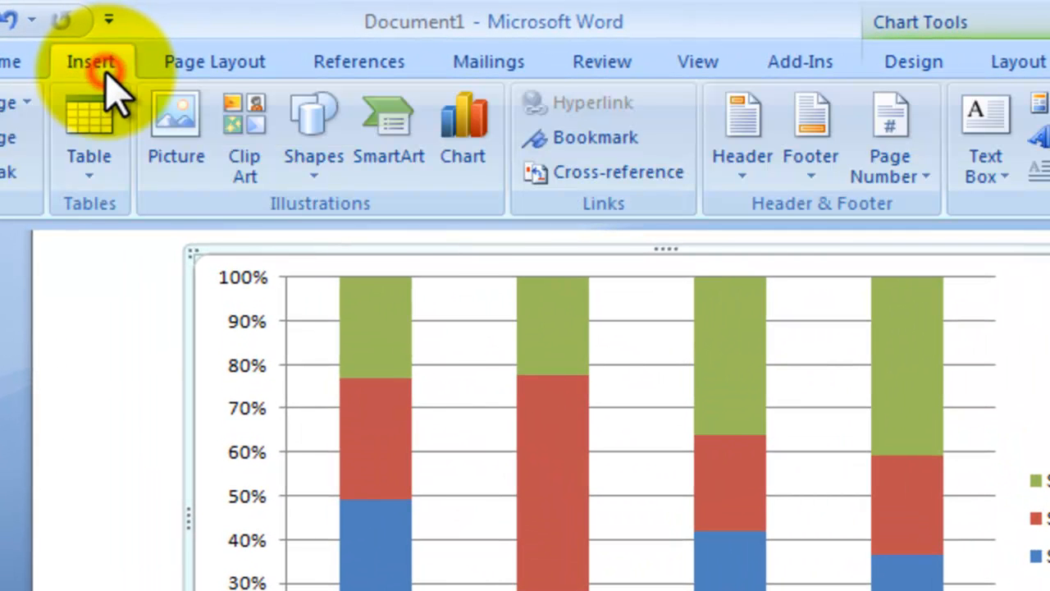